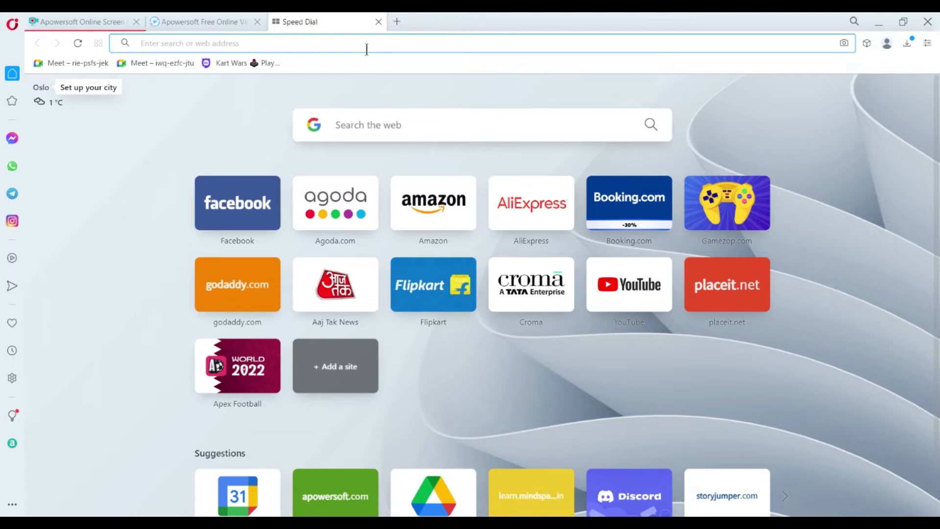
# Step: Open storyjumper.com and log out of the signed-in account
pyautogui.write('storyjumper.com')
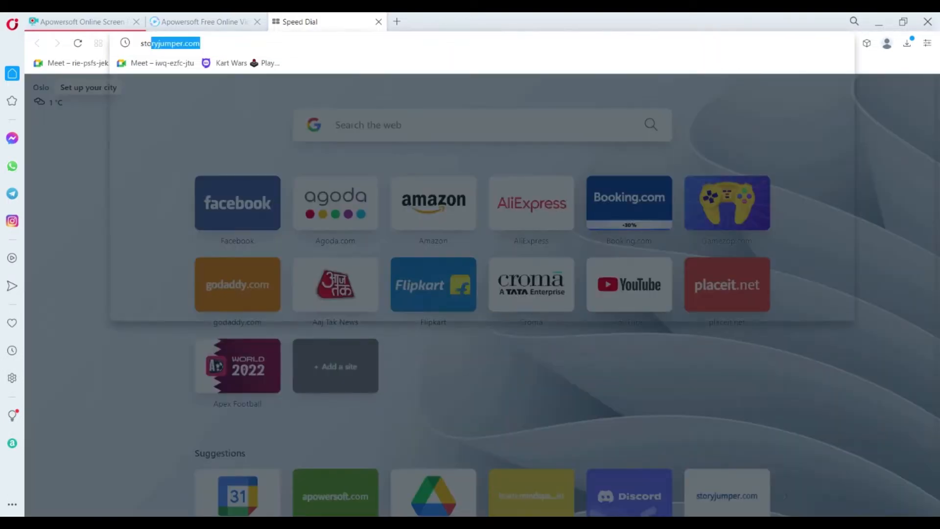
pyautogui.press('Right')
pyautogui.press('Return')
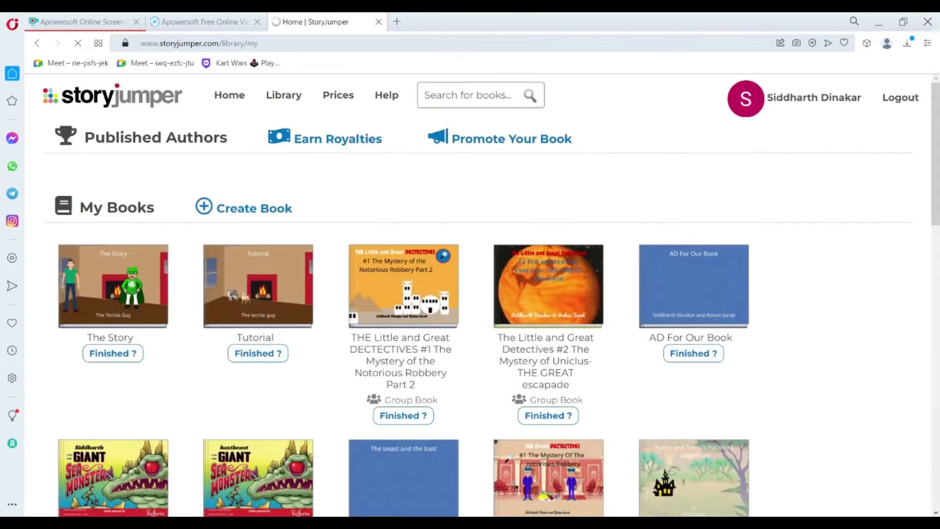
pyautogui.click(901, 98)
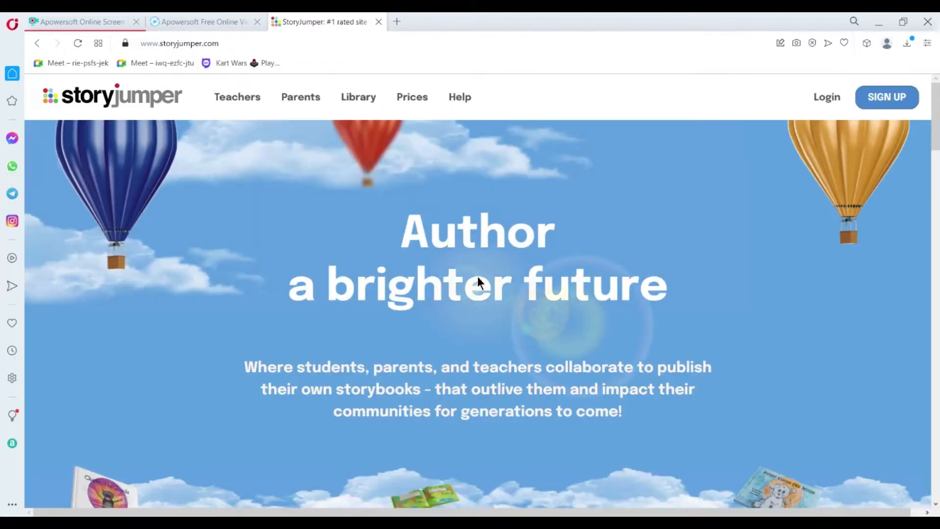
# Step: Look through the StoryJumper home page and return to its beginning
pyautogui.scroll(-15, 477, 276)
pyautogui.scroll(-3, 478, 278)
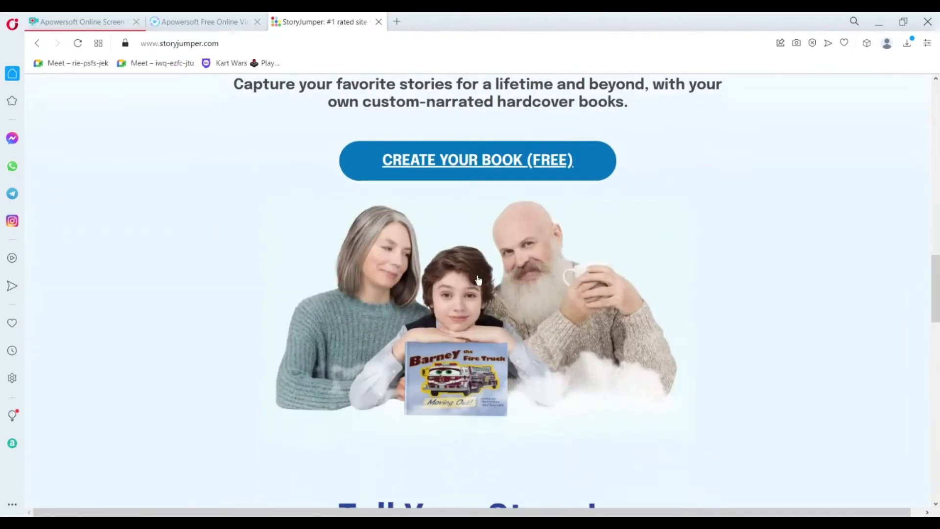
pyautogui.scroll(-5, 409, 259)
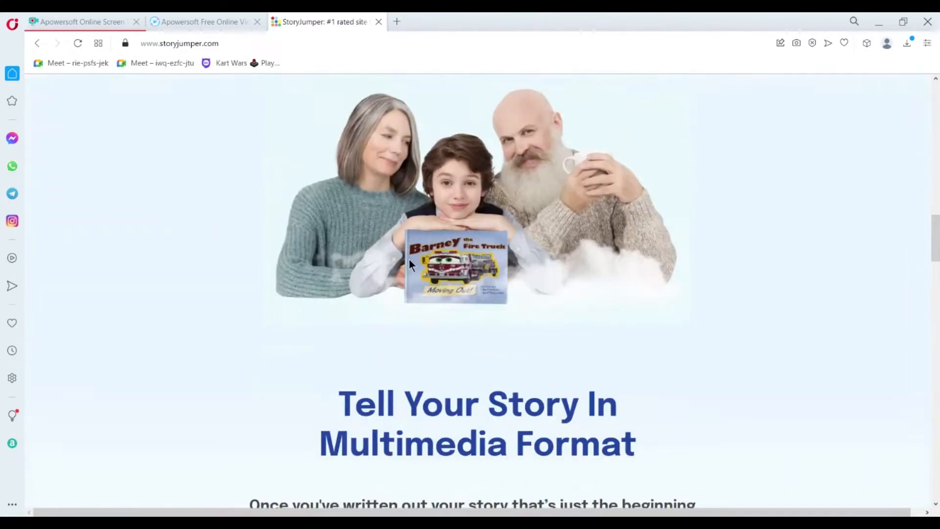
pyautogui.scroll(5, 526, 314)
pyautogui.scroll(15, 526, 314)
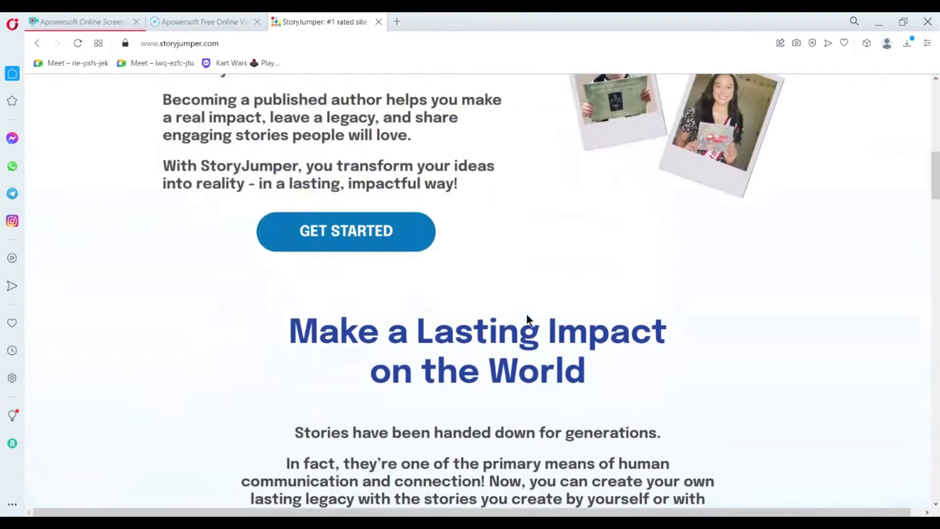
pyautogui.scroll(1, 891, 130)
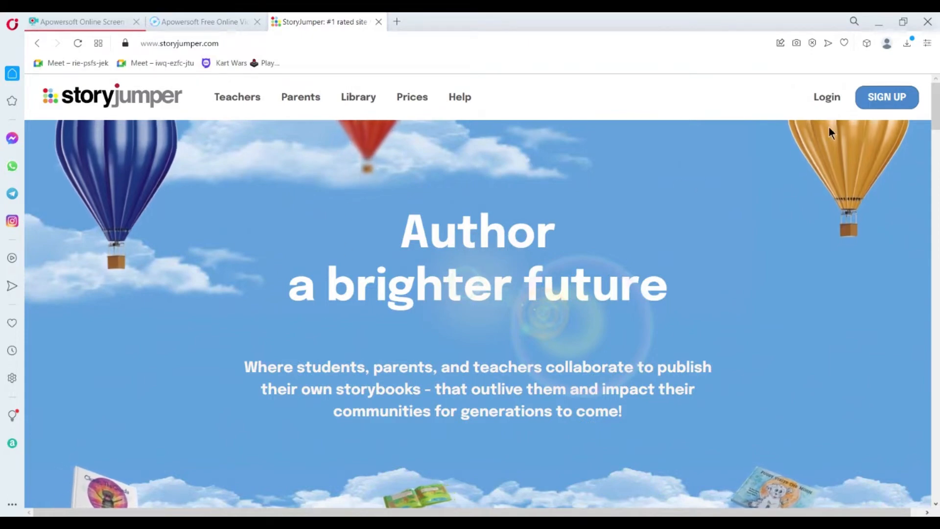
# Step: Open the free account sign-up form and examine its Google, Facebook, username, password and birthday fields
pyautogui.click(875, 107)
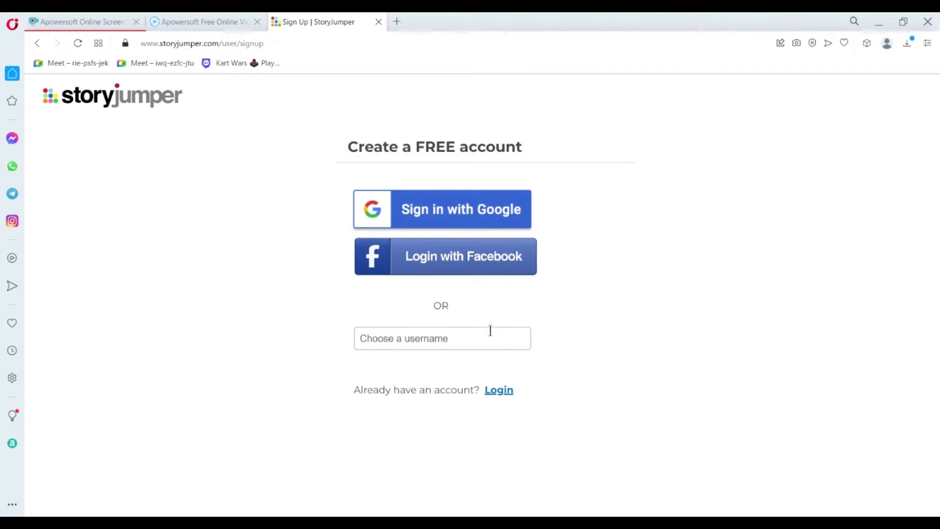
pyautogui.click(454, 340)
pyautogui.scroll(-3, 454, 333)
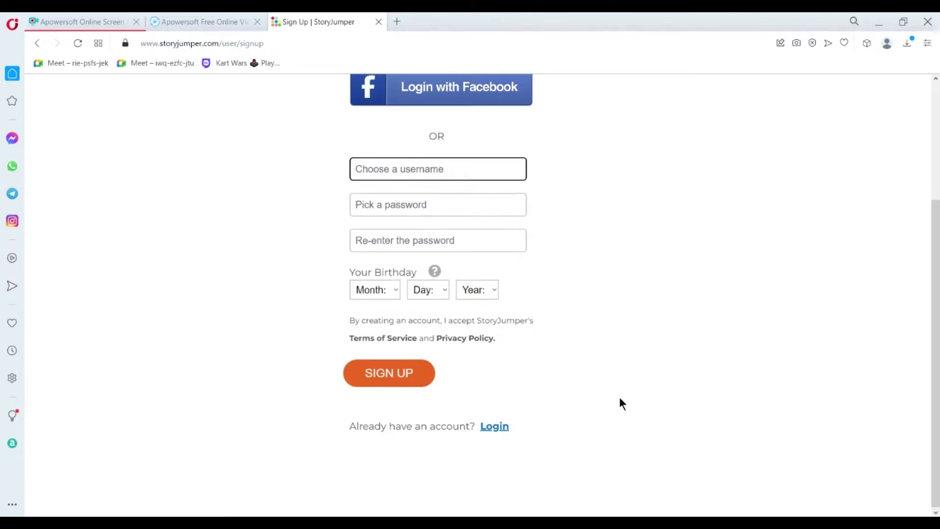
pyautogui.scroll(3, 619, 397)
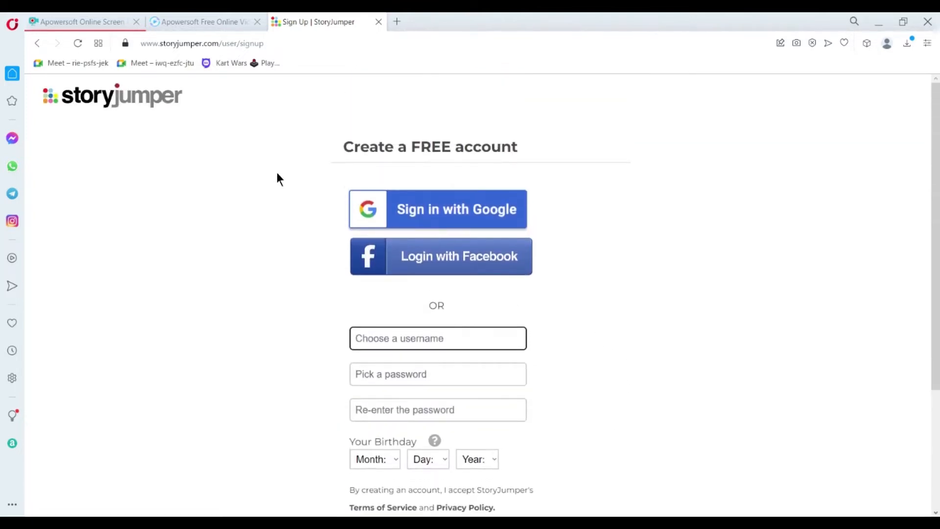
pyautogui.scroll(-1, 171, 117)
# Step: Return to the home page and log in with the Google account
pyautogui.click(38, 44)
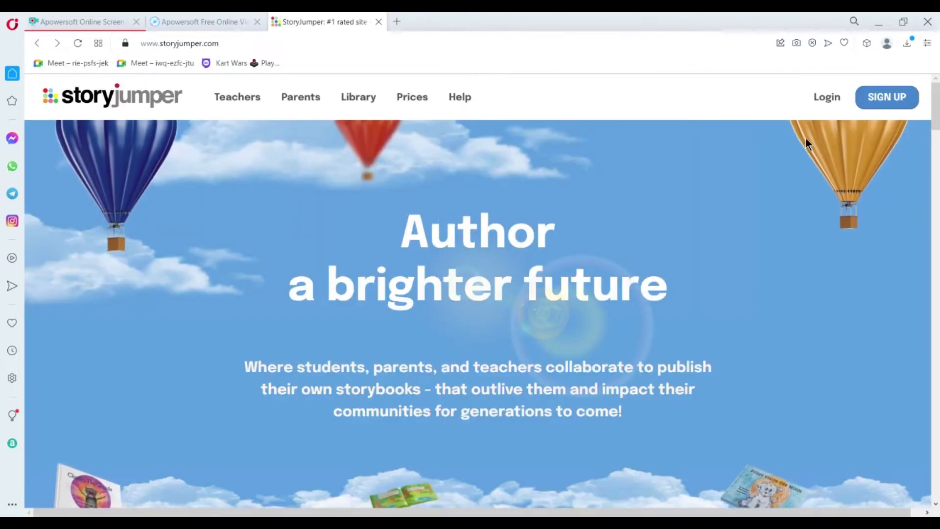
pyautogui.click(826, 98)
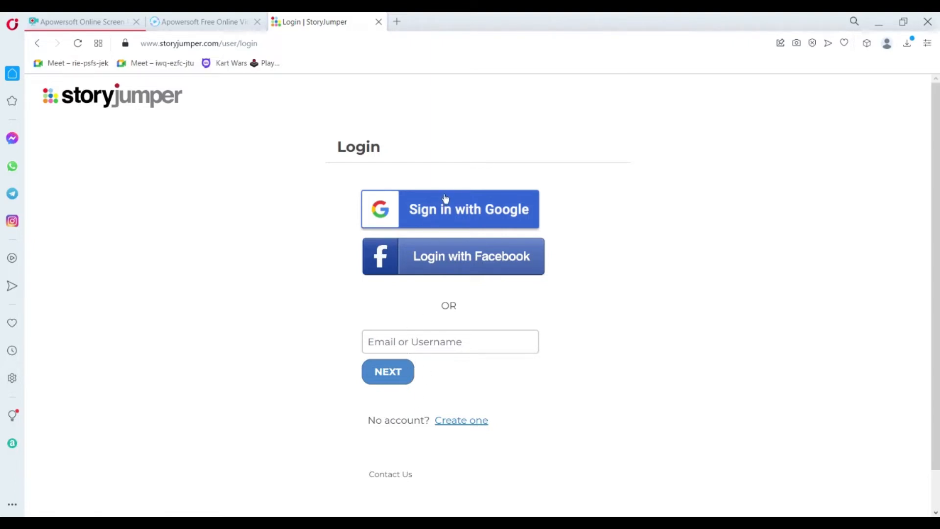
pyautogui.click(482, 219)
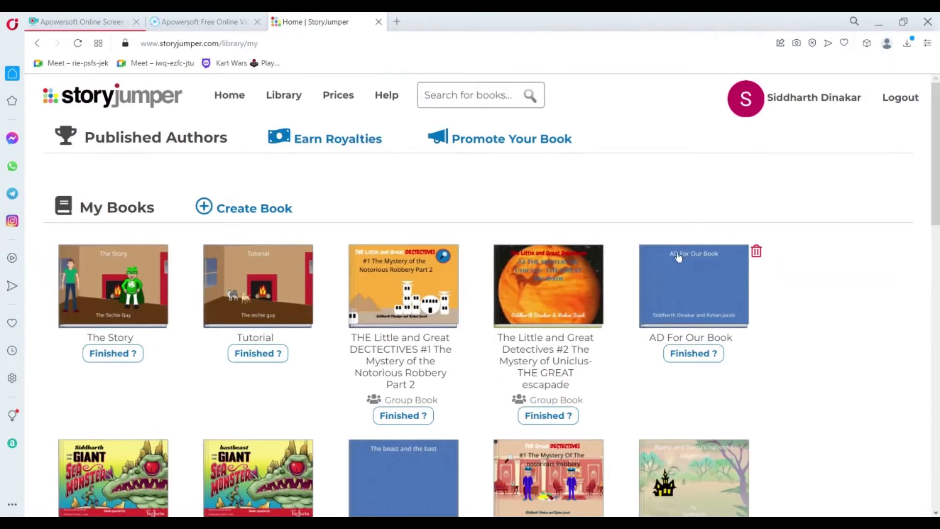
# Step: Look through the My Books, My Collections and New Books to Read sections of the account's home page
pyautogui.scroll(-1, 556, 194)
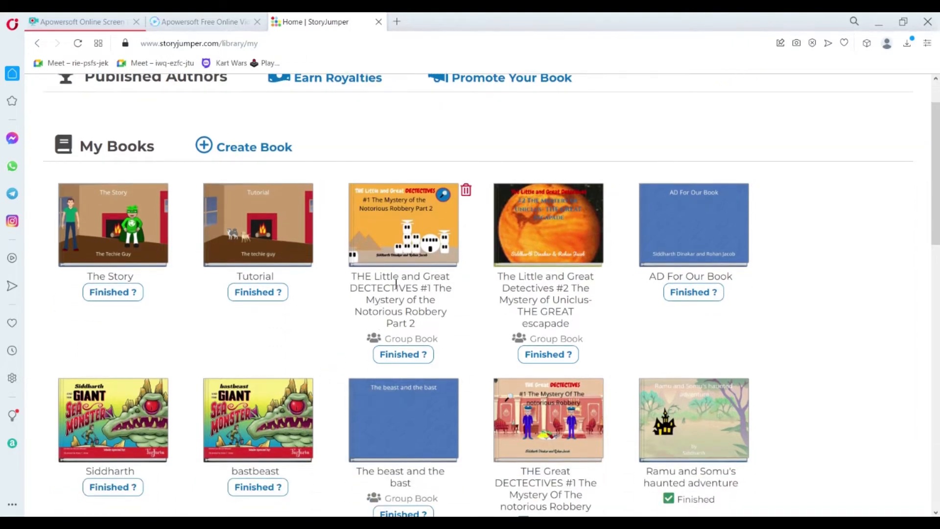
pyautogui.scroll(-1, 399, 284)
pyautogui.scroll(1, 399, 284)
pyautogui.scroll(-5, 179, 259)
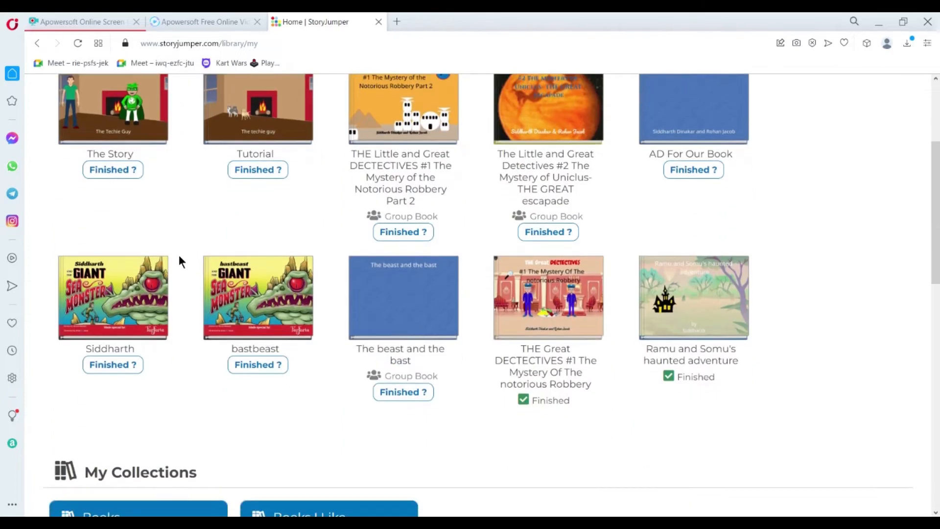
pyautogui.scroll(-3, 180, 262)
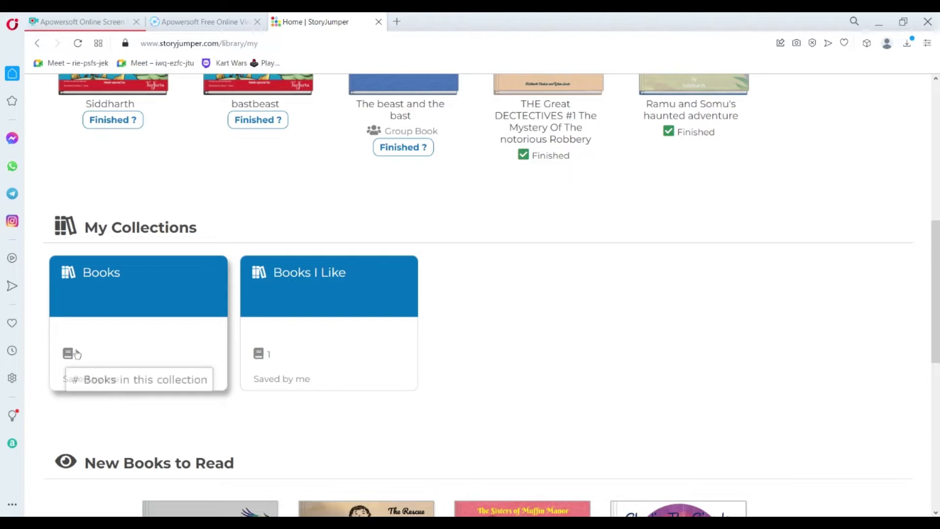
pyautogui.scroll(-3, 632, 372)
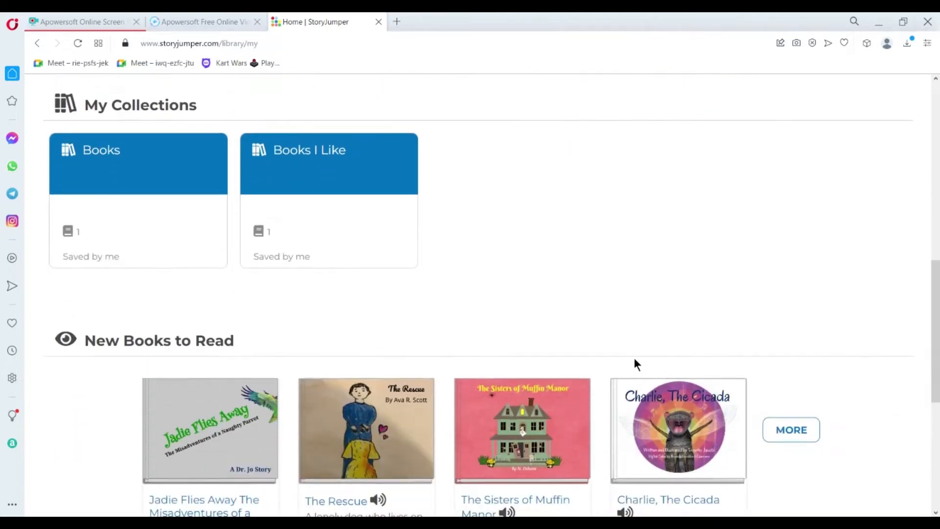
pyautogui.scroll(-1, 632, 311)
pyautogui.scroll(-1, 248, 225)
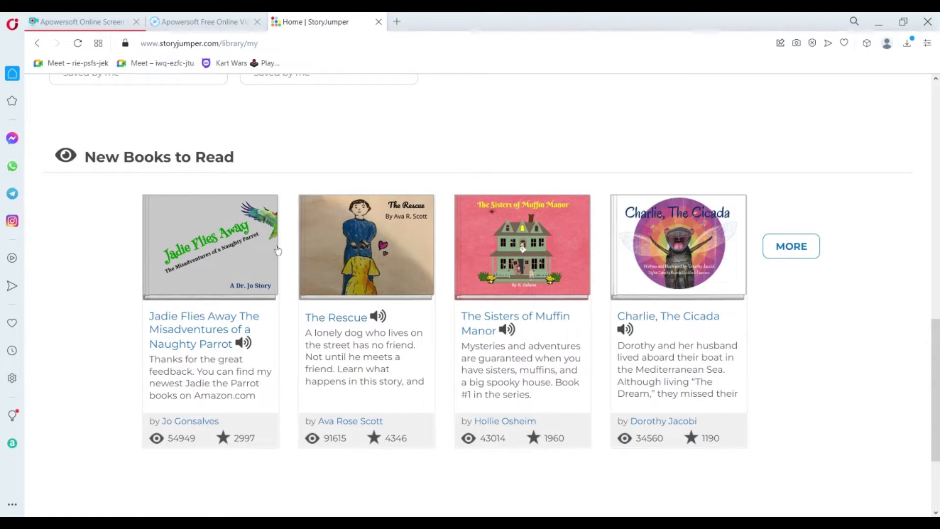
# Step: Create a new book of the Blank type from the My Books section
pyautogui.scroll(5, 374, 225)
pyautogui.scroll(5, 378, 210)
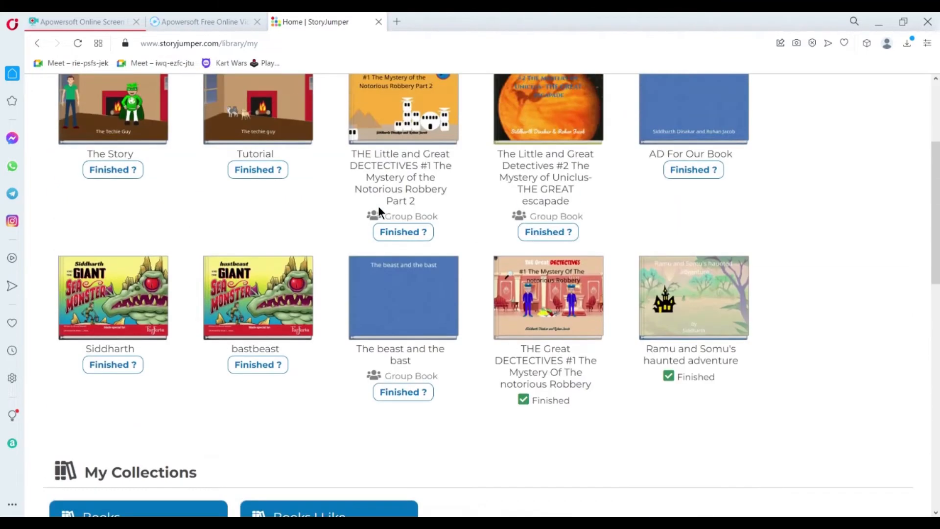
pyautogui.scroll(3, 380, 211)
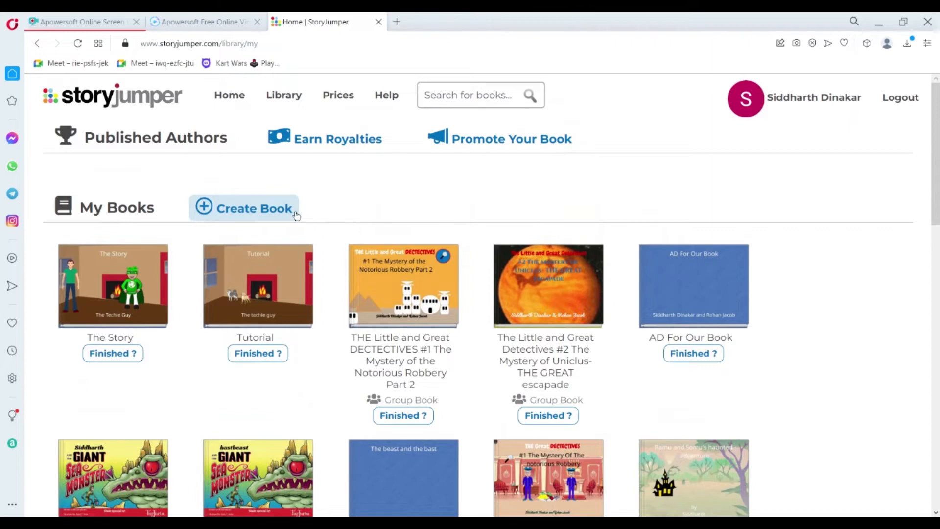
pyautogui.click(223, 215)
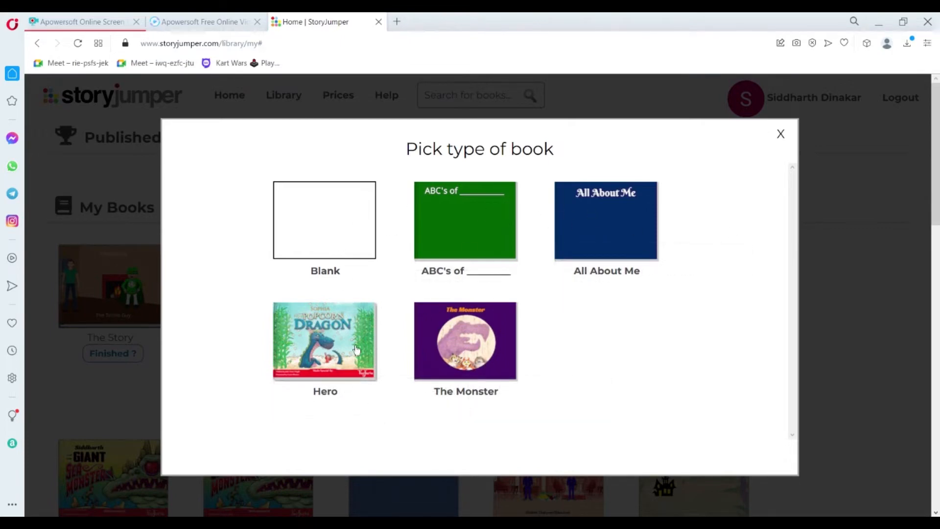
pyautogui.click(331, 258)
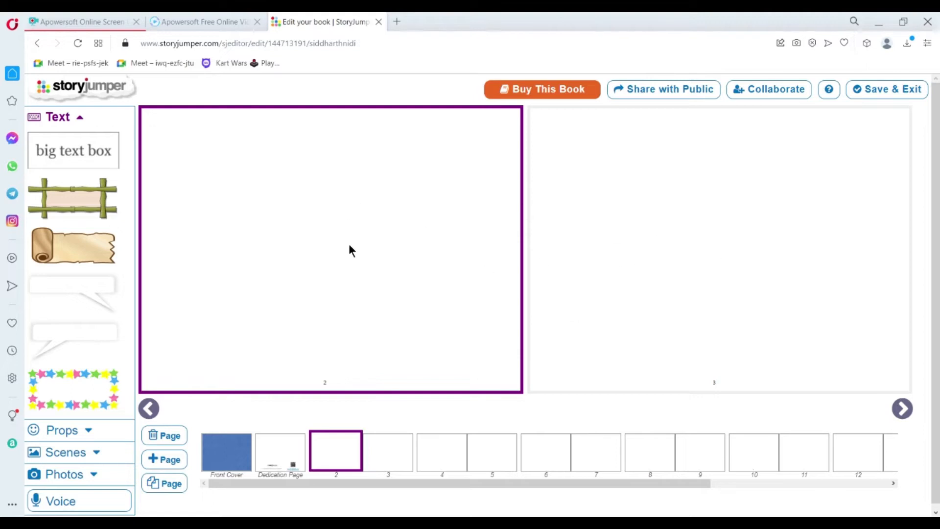
# Step: Browse the new book's empty inner pages between page 2 and page 9, ending on page 2
pyautogui.moveTo(270, 219); pyautogui.dragTo(313, 285)
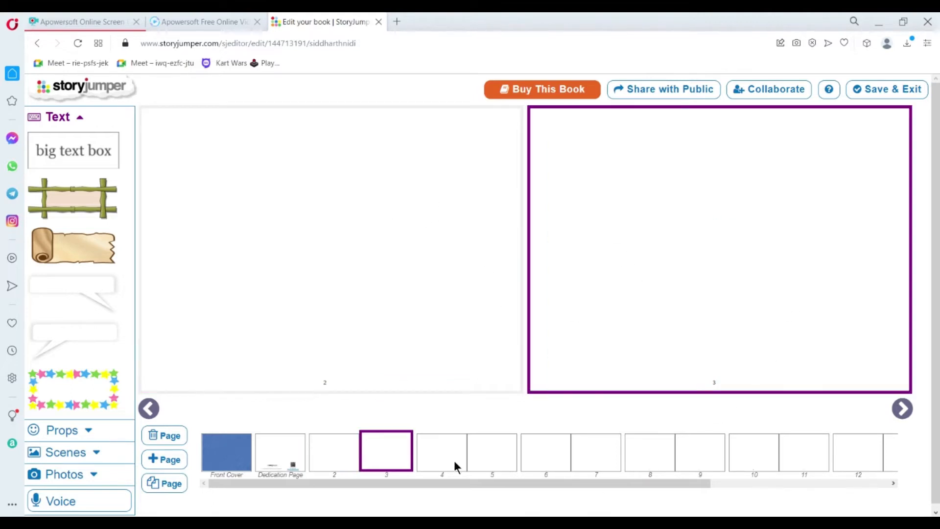
pyautogui.click(328, 448)
pyautogui.click(674, 314)
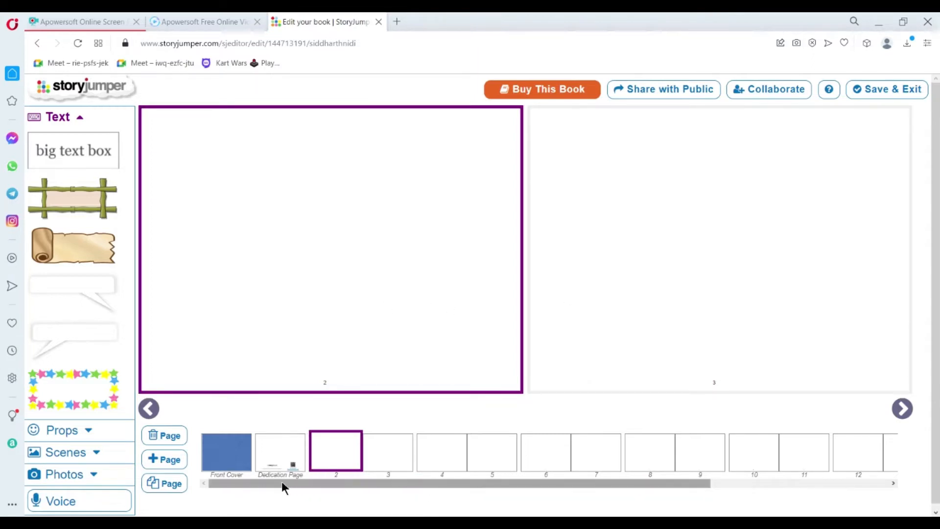
pyautogui.moveTo(304, 484); pyautogui.dragTo(246, 478)
pyautogui.click(697, 443)
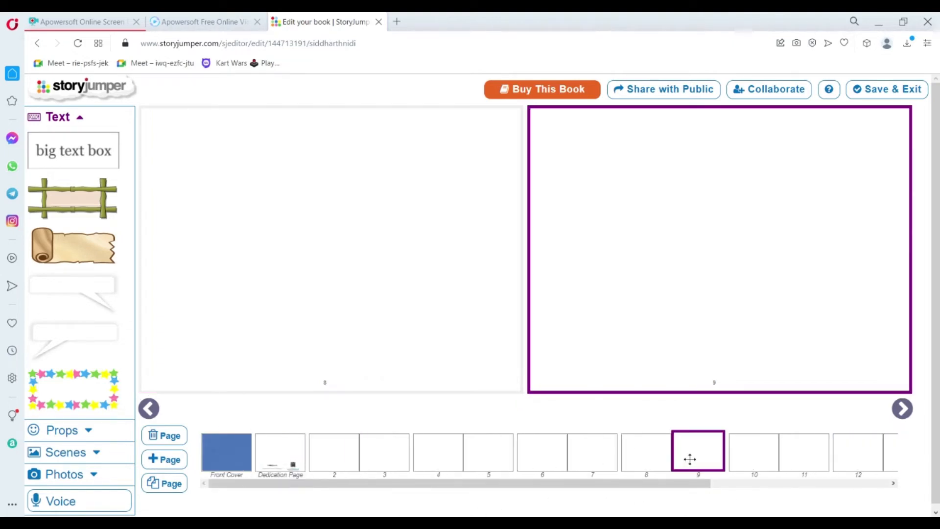
pyautogui.click(589, 465)
pyautogui.click(337, 458)
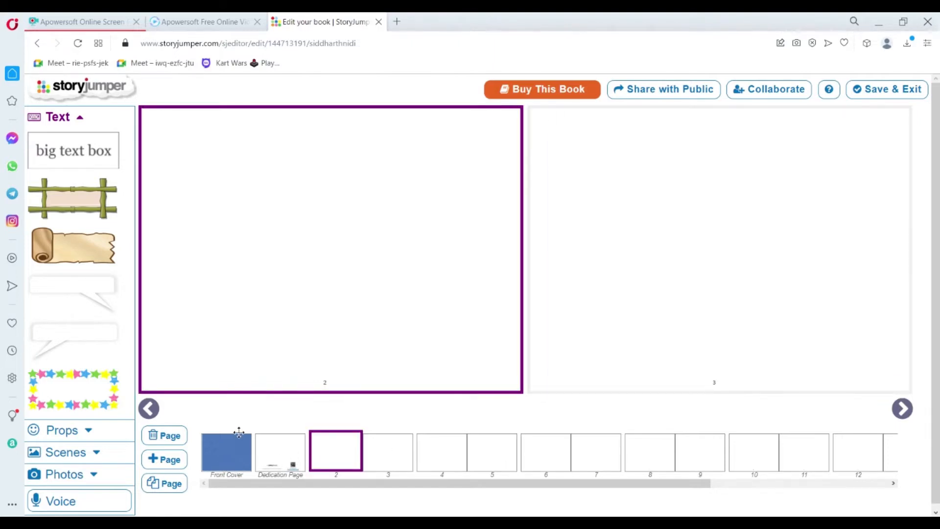
# Step: Go to the front cover and enter "The Story" as the book title
pyautogui.click(227, 467)
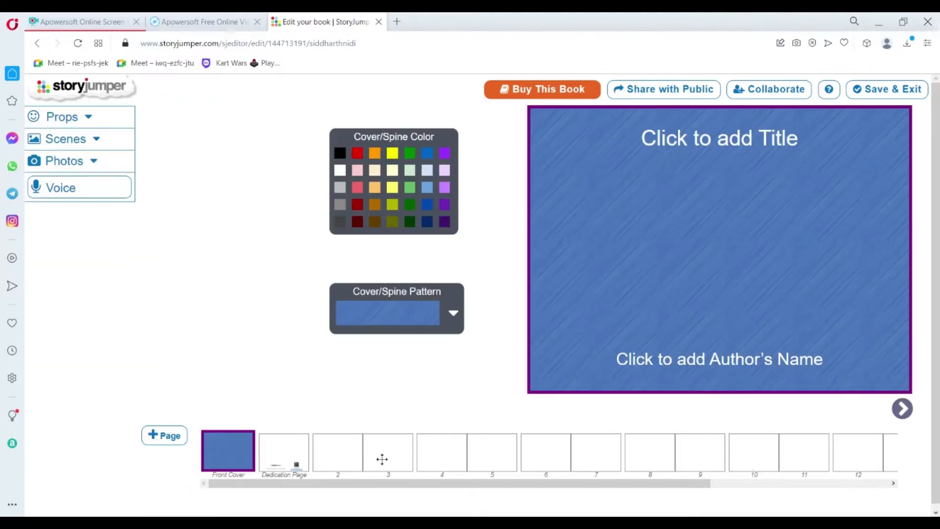
pyautogui.click(695, 134)
pyautogui.click(676, 208)
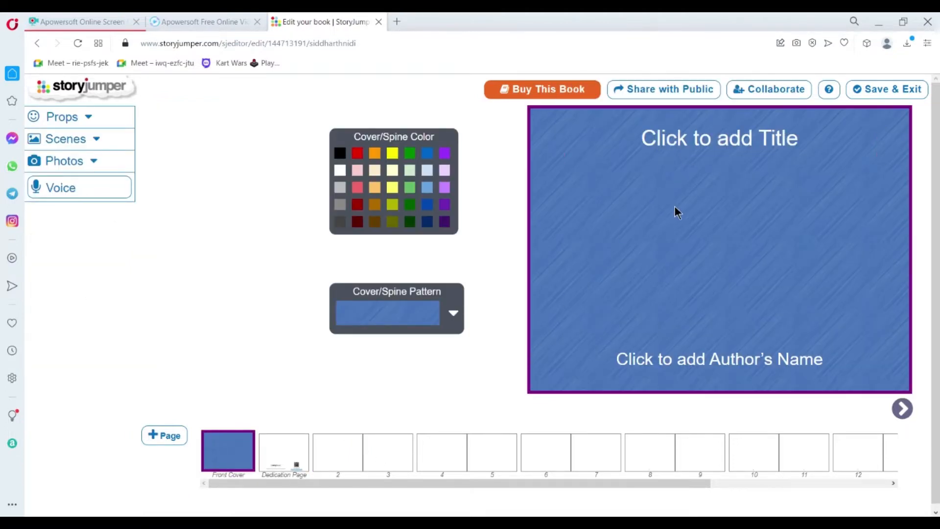
pyautogui.click(681, 138)
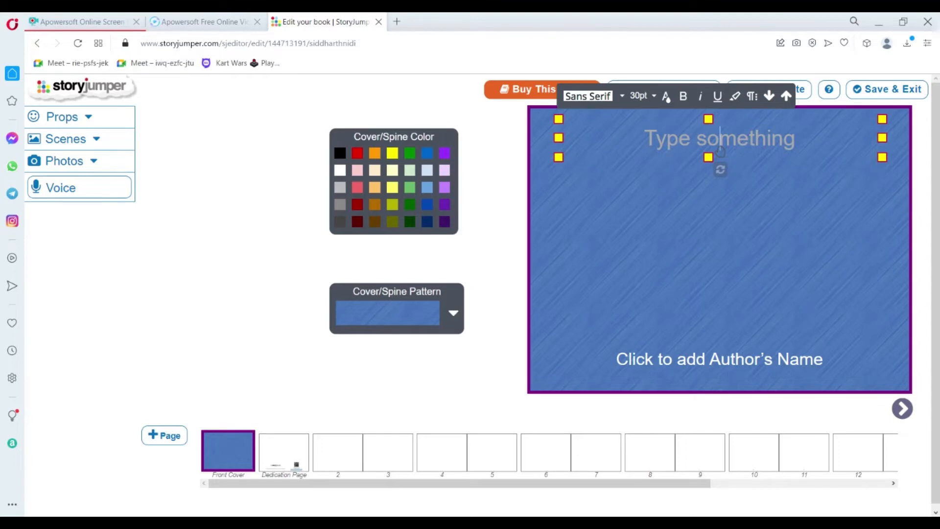
pyautogui.write('The ')
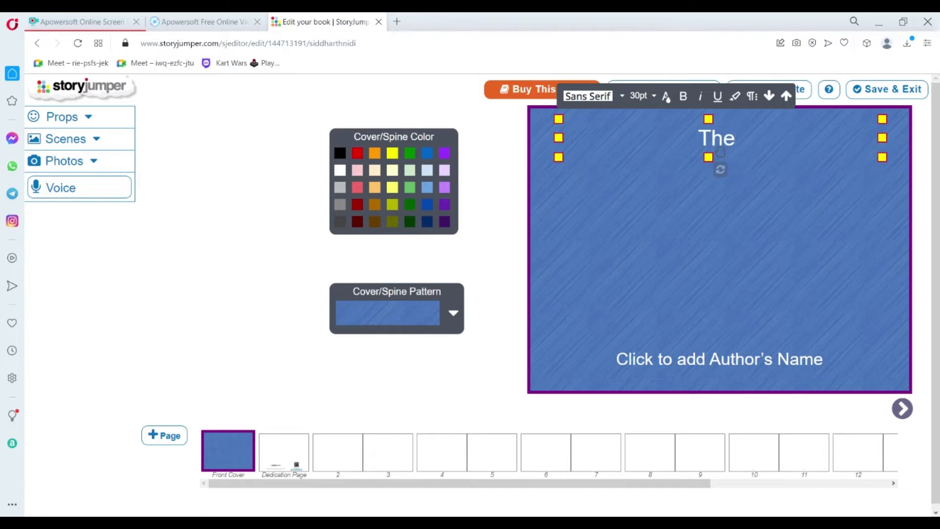
pyautogui.write('Story')
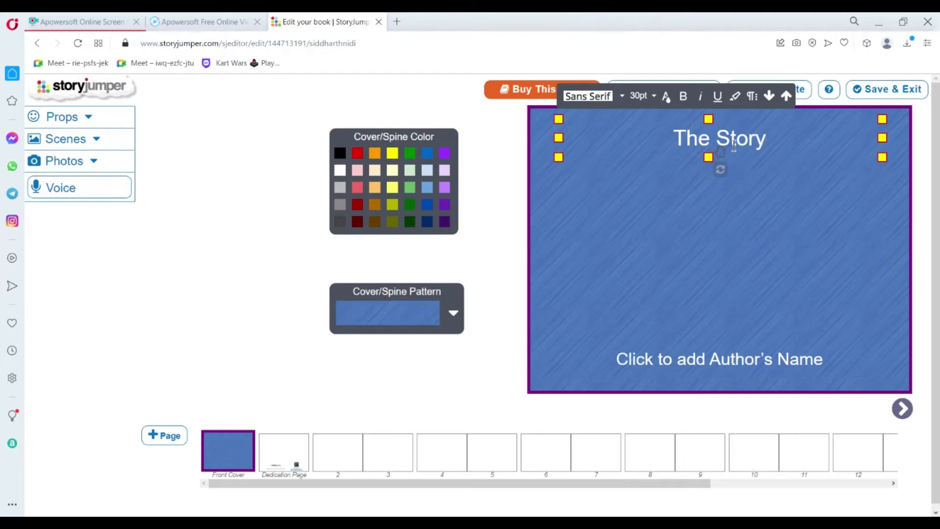
# Step: Try bold, italic and underline formatting on the front cover title, and clear the formatting again
pyautogui.moveTo(777, 149); pyautogui.dragTo(623, 141)
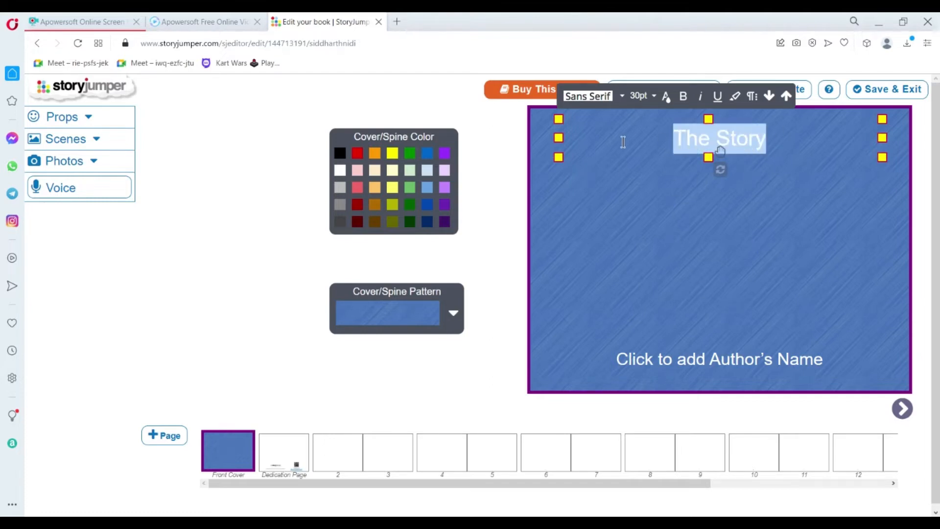
pyautogui.click(669, 103)
pyautogui.click(669, 101)
pyautogui.click(684, 99)
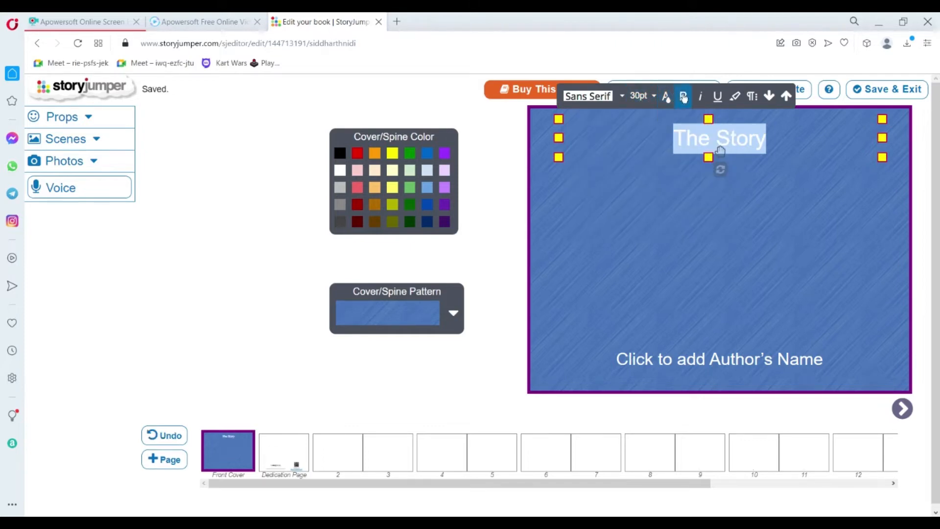
pyautogui.click(701, 97)
pyautogui.click(718, 97)
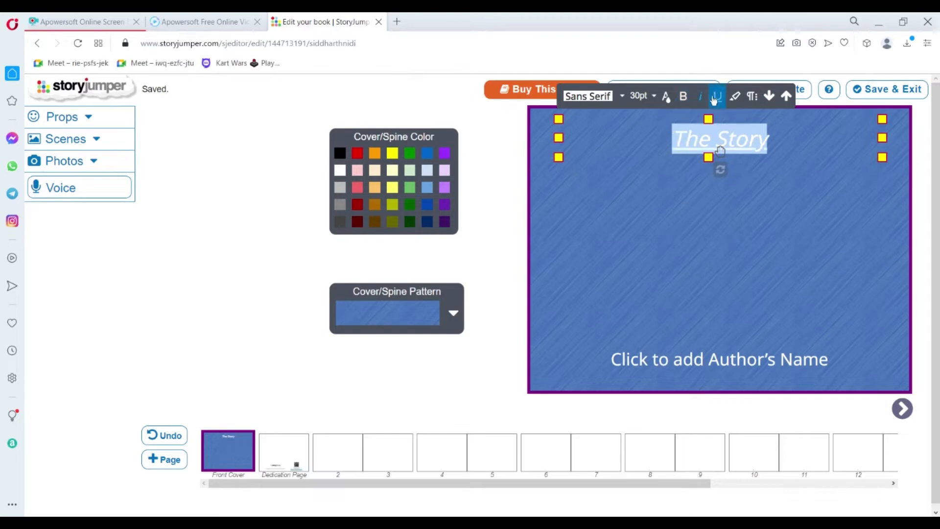
pyautogui.click(718, 97)
pyautogui.click(701, 97)
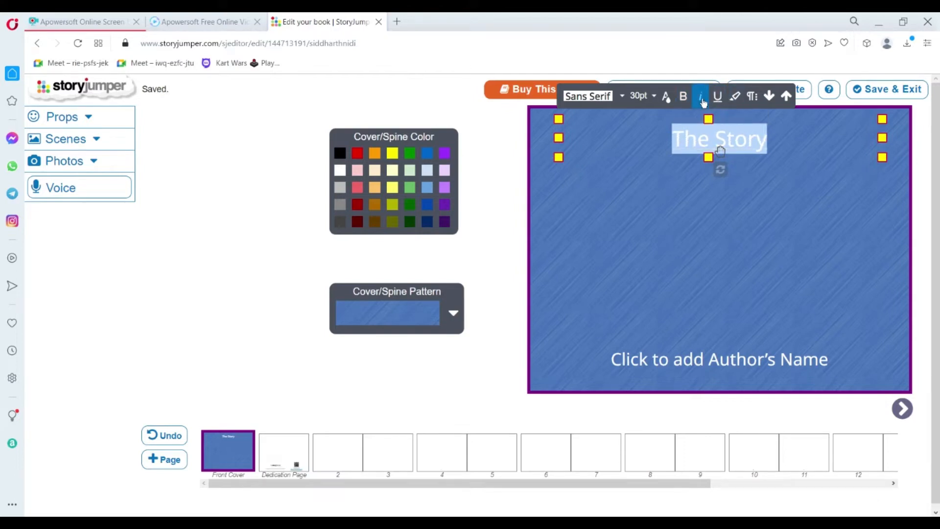
# Step: Enter "The Techie Guy" as the author's name on the front cover
pyautogui.click(825, 245)
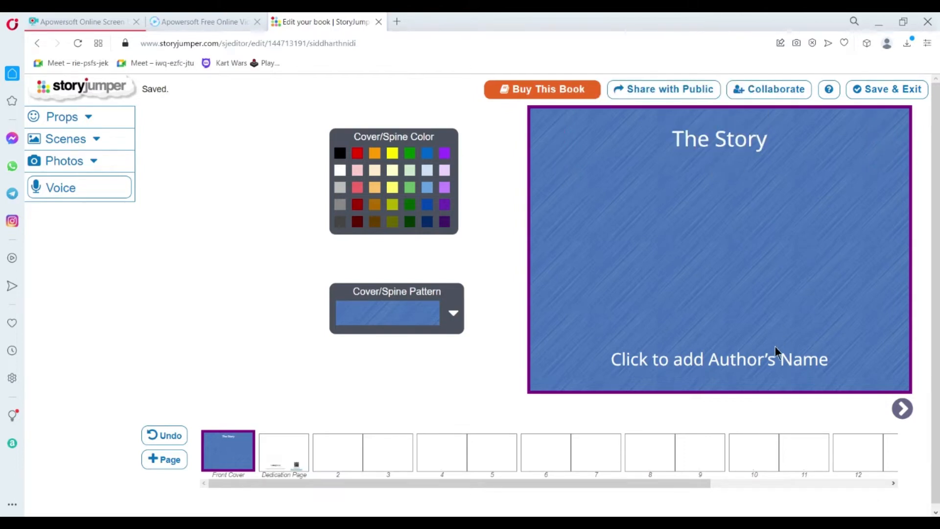
pyautogui.click(766, 373)
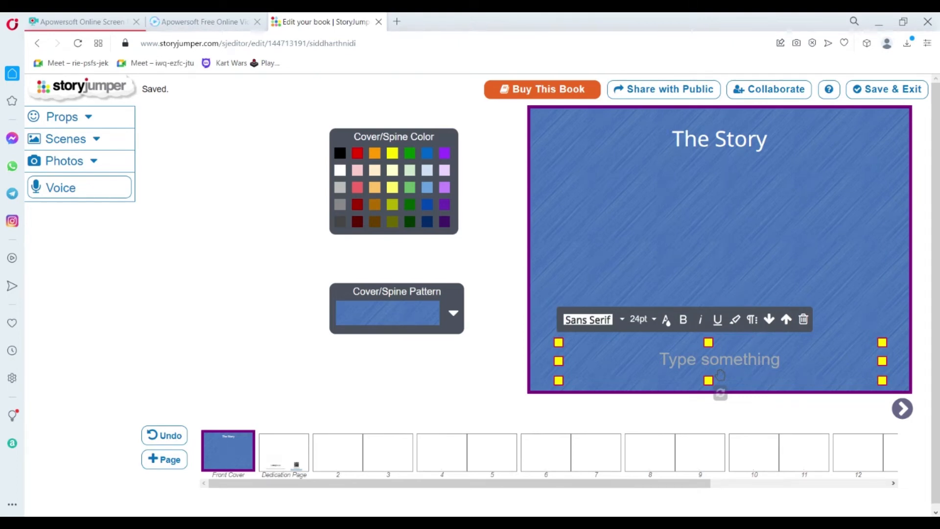
pyautogui.click(716, 294)
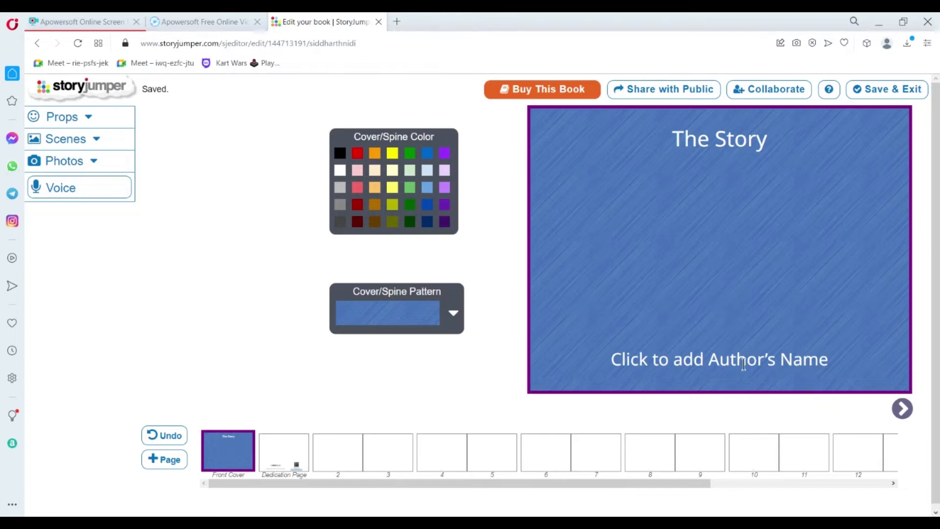
pyautogui.click(774, 370)
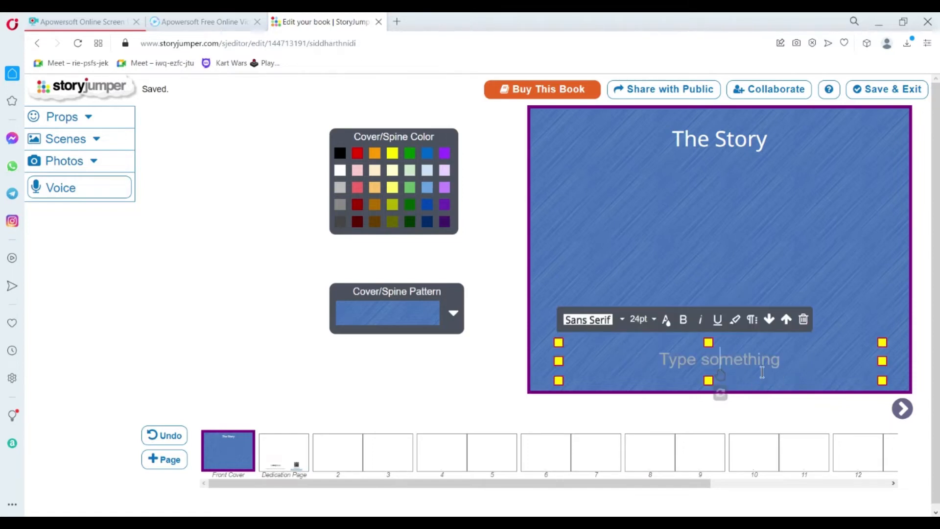
pyautogui.write('Th')
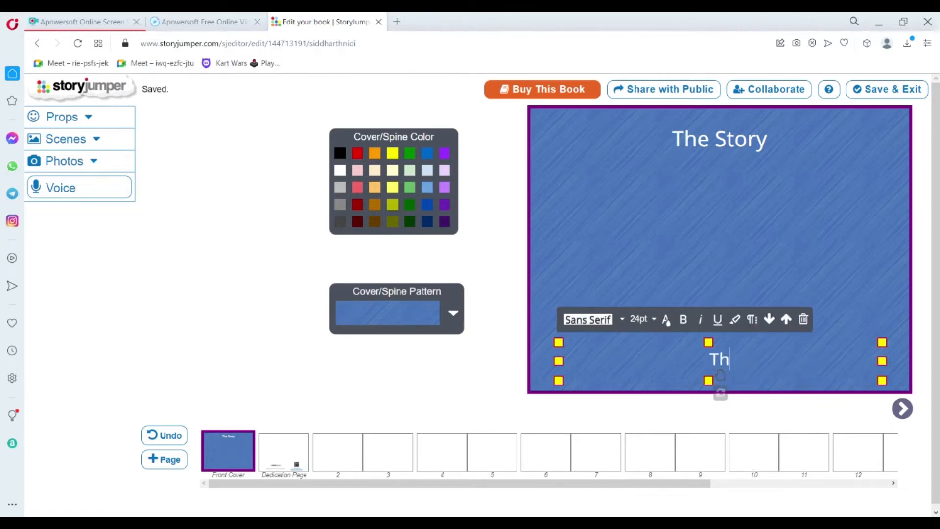
pyautogui.write('e Techie G')
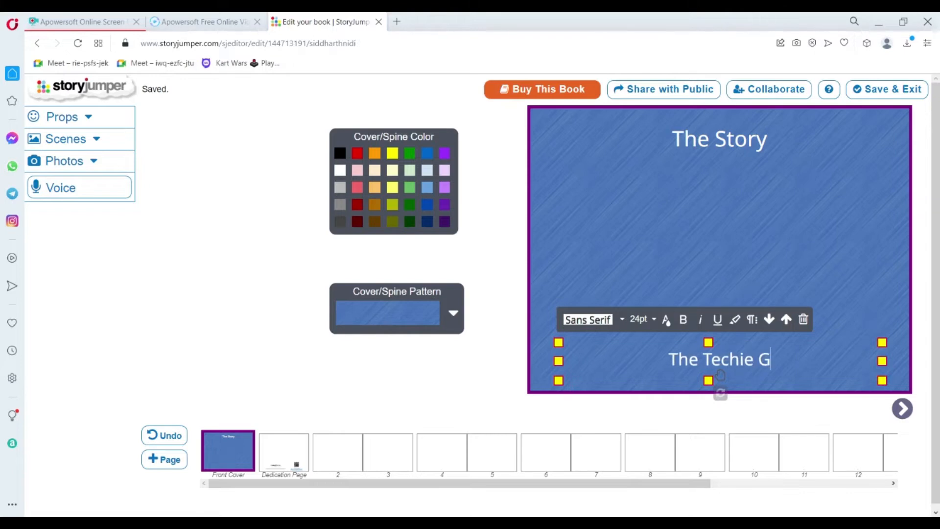
pyautogui.write('uy')
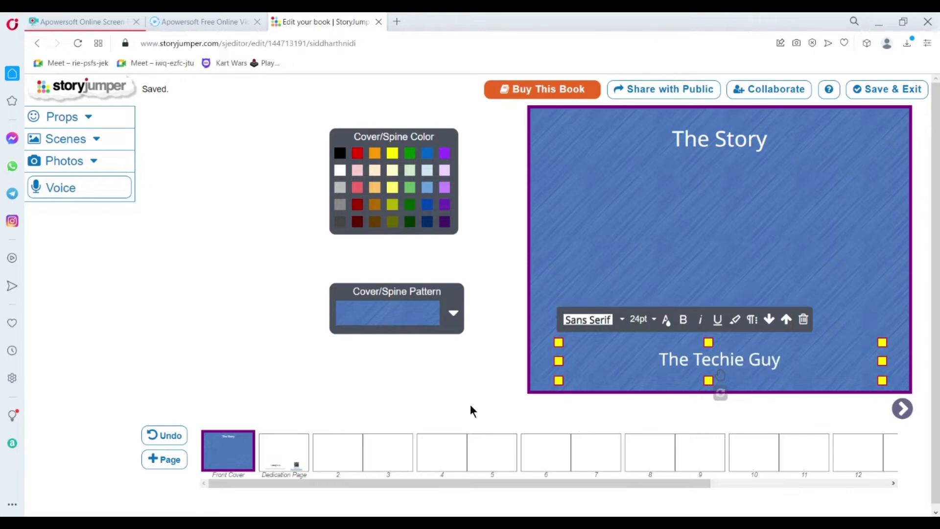
pyautogui.click(749, 302)
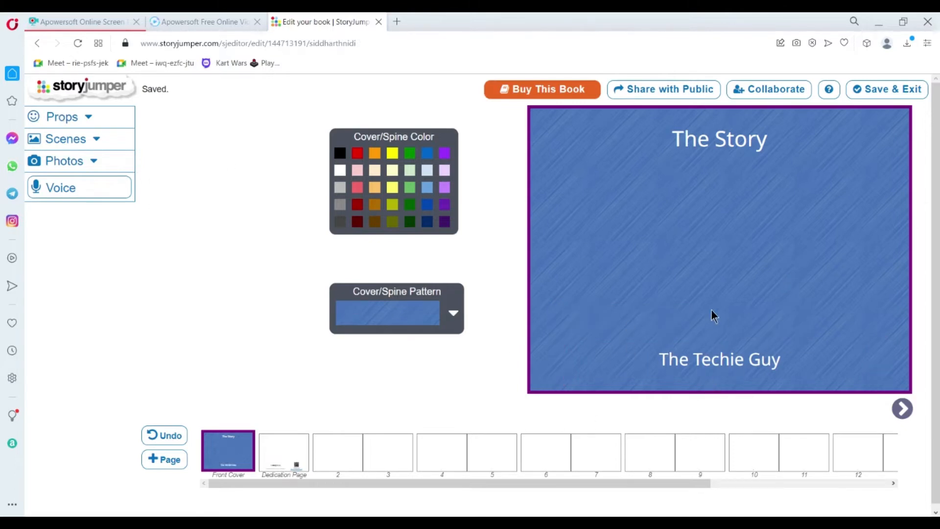
# Step: Try orange and white background colors on the front cover's author name, and remove the background color again
pyautogui.click(671, 365)
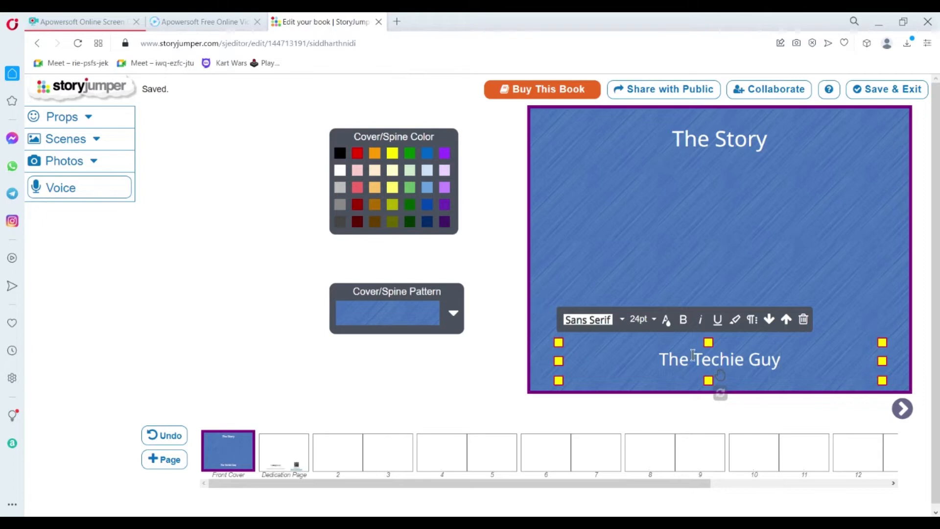
pyautogui.moveTo(772, 365); pyautogui.dragTo(696, 365)
pyautogui.moveTo(809, 359); pyautogui.dragTo(542, 377)
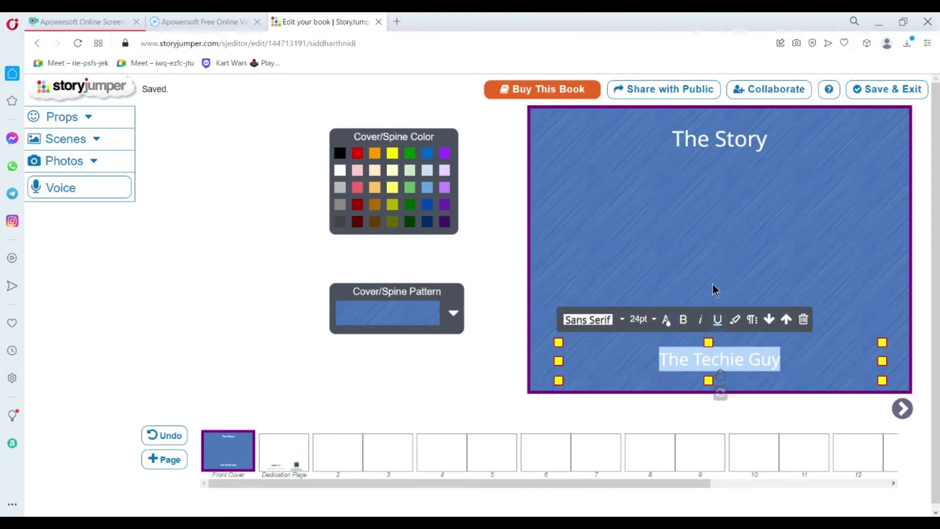
pyautogui.click(734, 319)
pyautogui.click(630, 354)
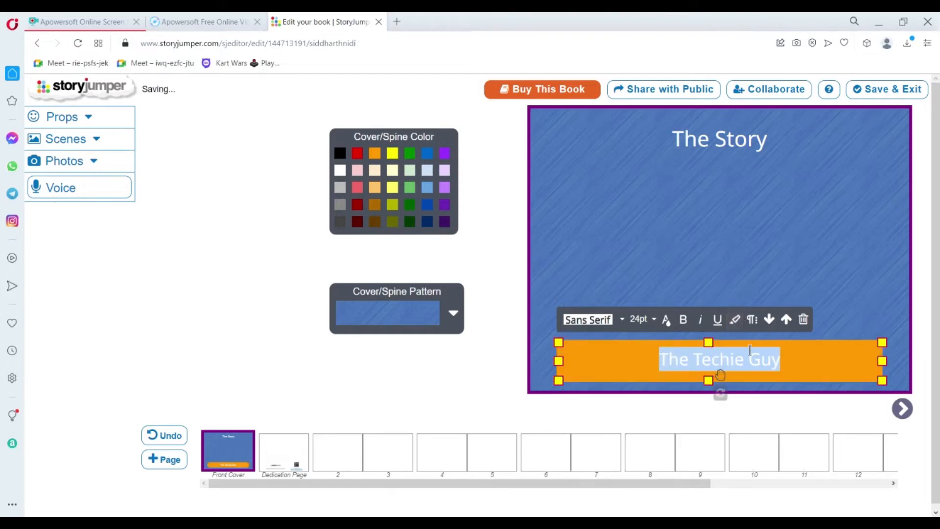
pyautogui.click(740, 329)
pyautogui.click(581, 369)
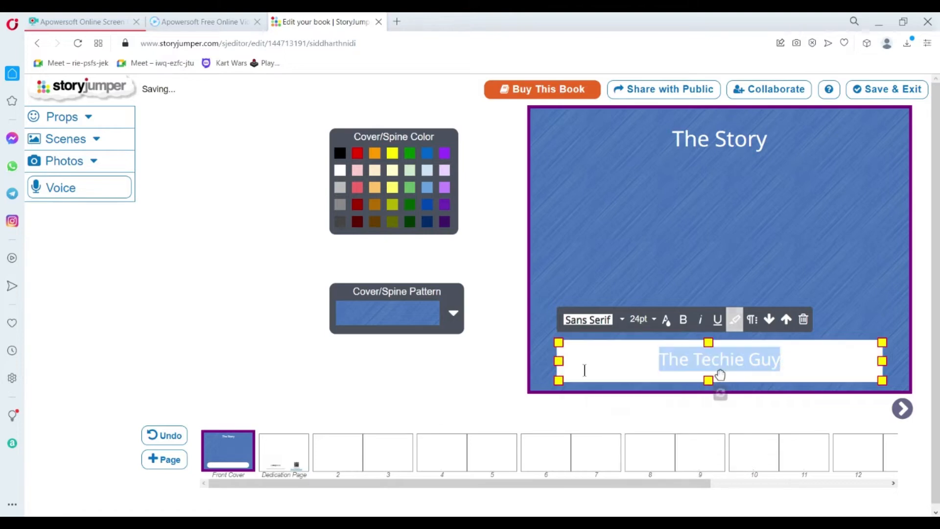
pyautogui.click(735, 319)
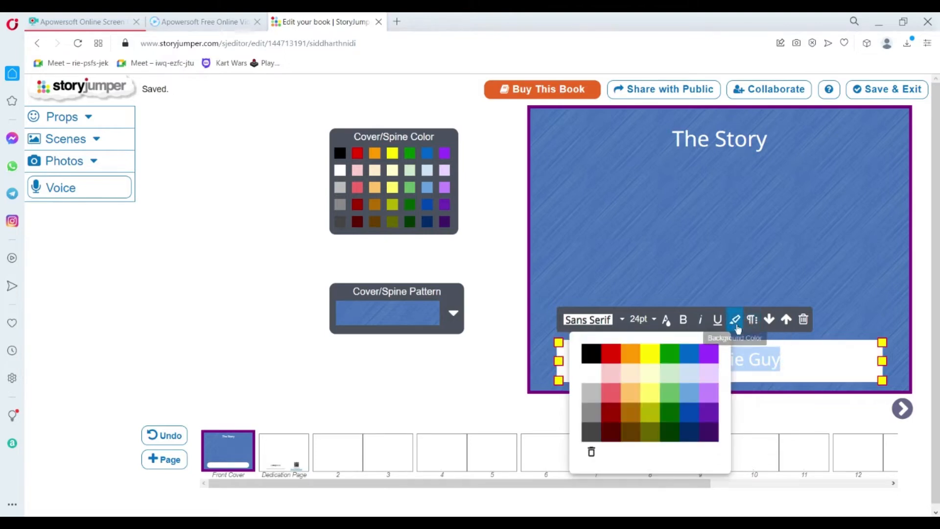
pyautogui.click(590, 453)
pyautogui.click(656, 267)
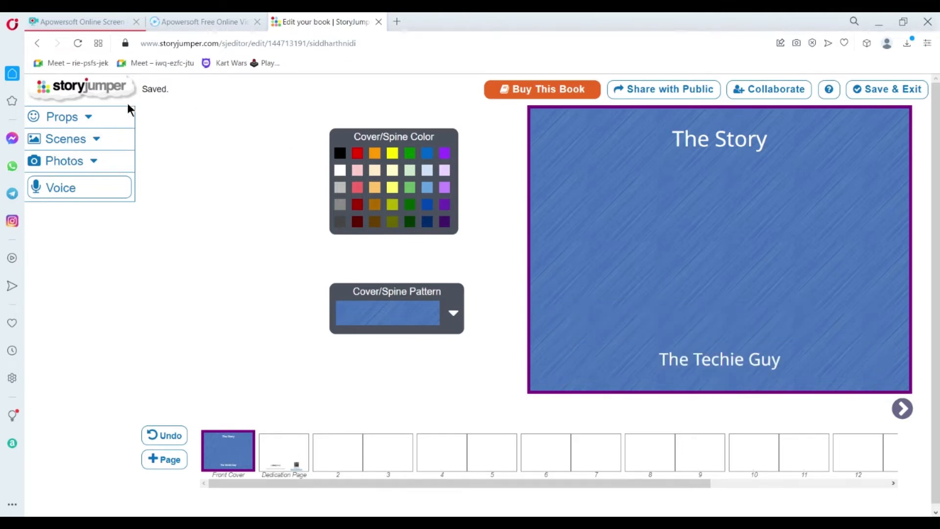
# Step: Search the scene library for "castle" and add the dark stone wall with the arched doorway to the available scenes
pyautogui.click(76, 137)
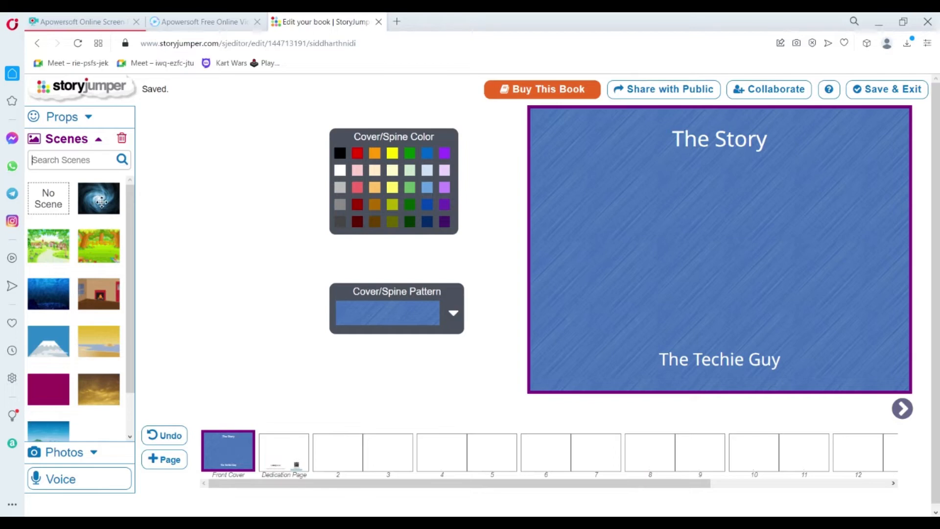
pyautogui.scroll(-1, 98, 220)
pyautogui.scroll(1, 72, 240)
pyautogui.scroll(-1, 72, 240)
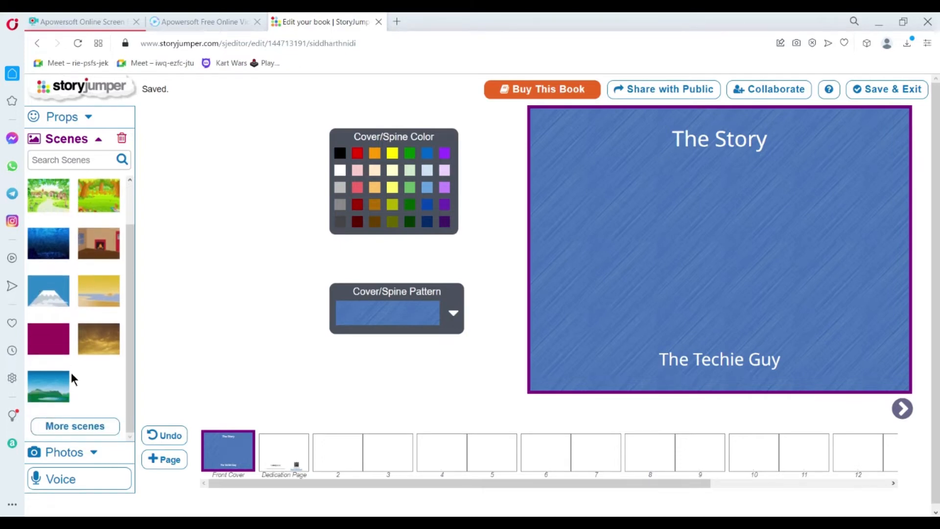
pyautogui.scroll(1, 80, 224)
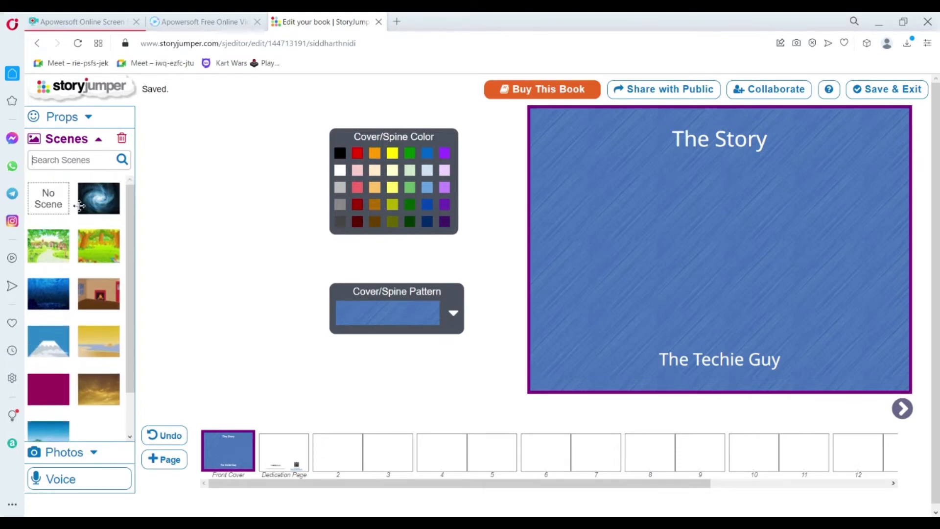
pyautogui.scroll(-1, 75, 393)
pyautogui.scroll(1, 51, 346)
pyautogui.write('cast')
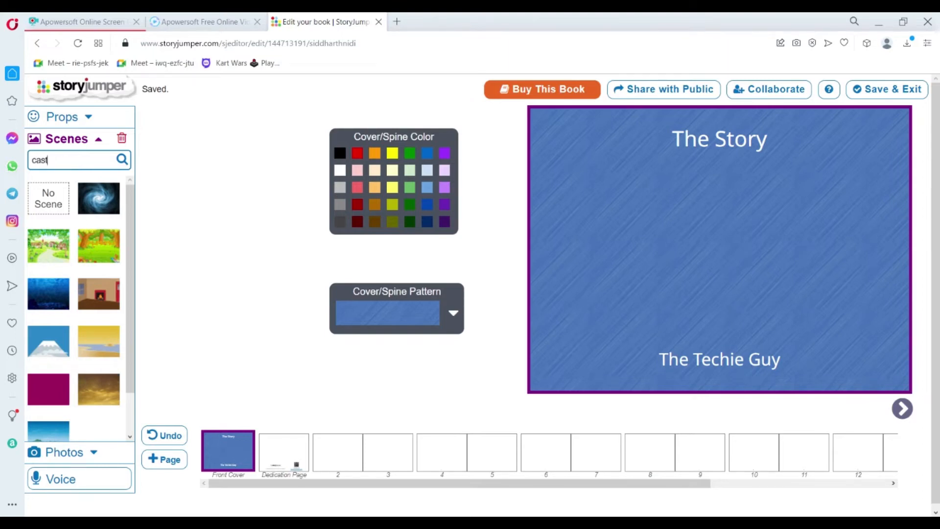
pyautogui.write('le')
pyautogui.press('Return')
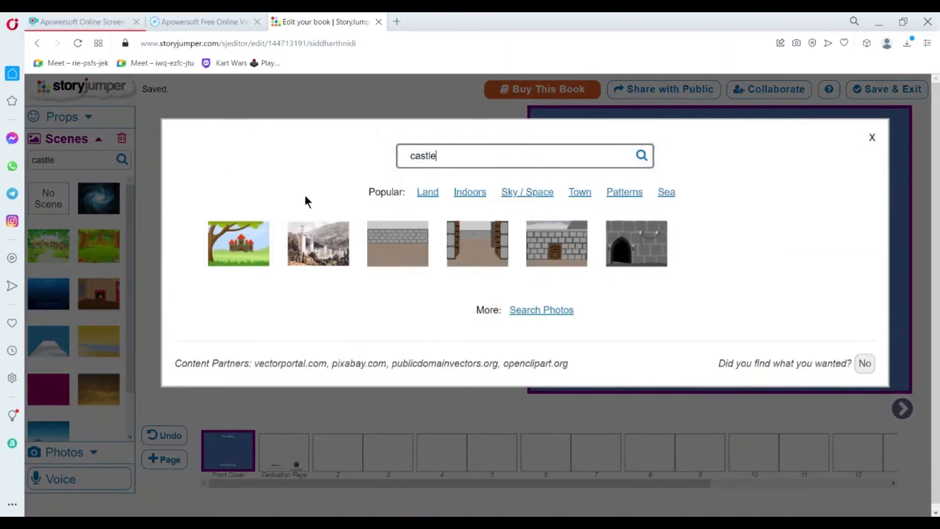
pyautogui.click(647, 254)
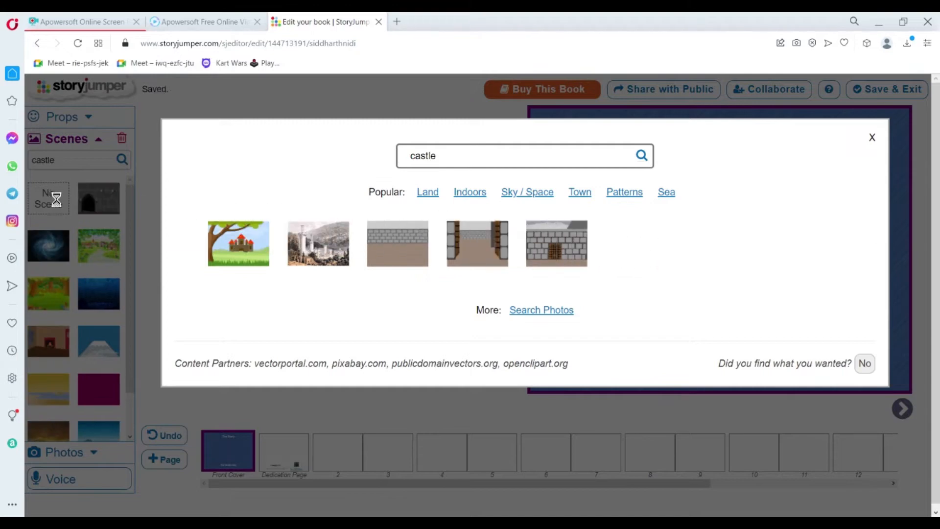
pyautogui.click(871, 139)
# Step: Look through the additional scenes and apply the castle wall scene with the arched doorway to the front cover
pyautogui.scroll(-2, 72, 322)
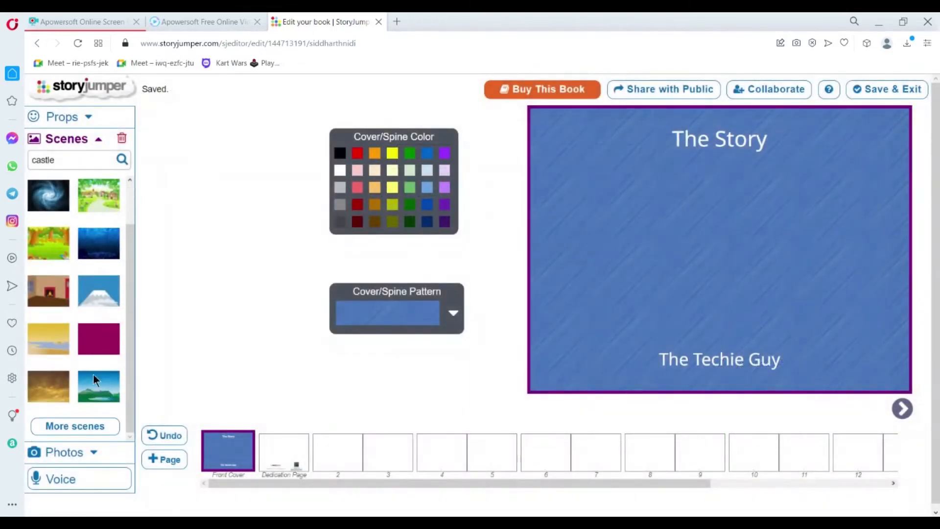
pyautogui.click(84, 431)
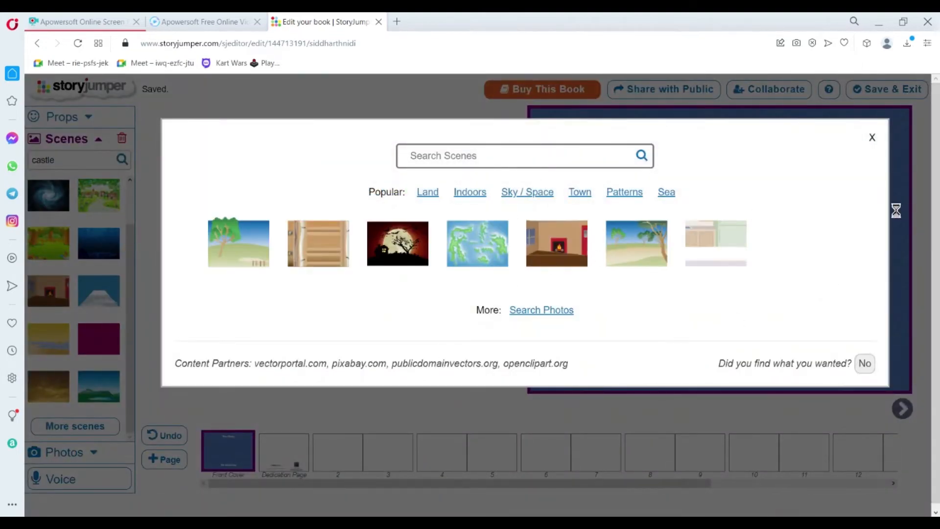
pyautogui.click(871, 138)
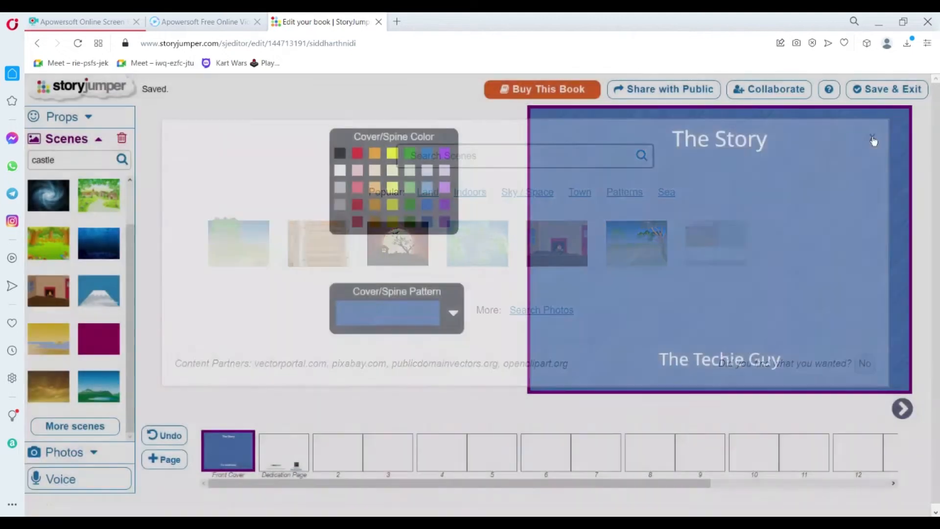
pyautogui.scroll(1, 74, 274)
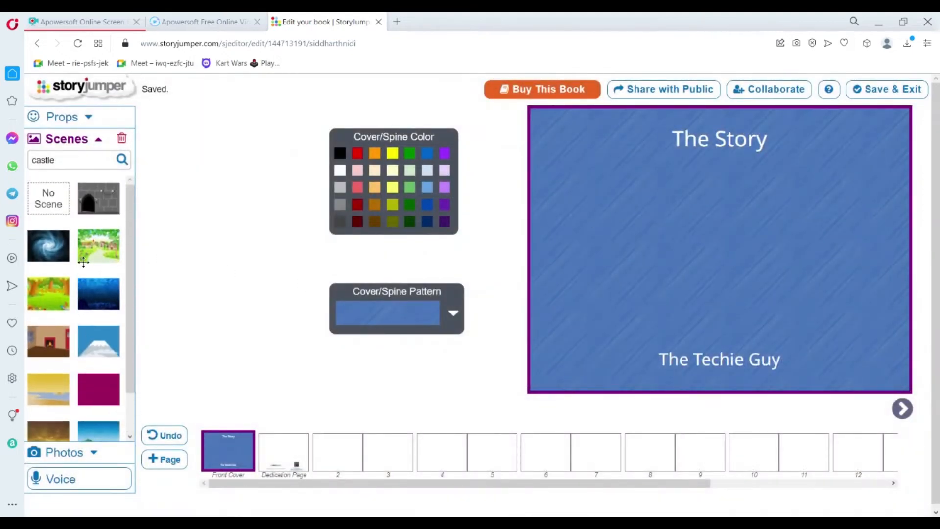
pyautogui.click(86, 199)
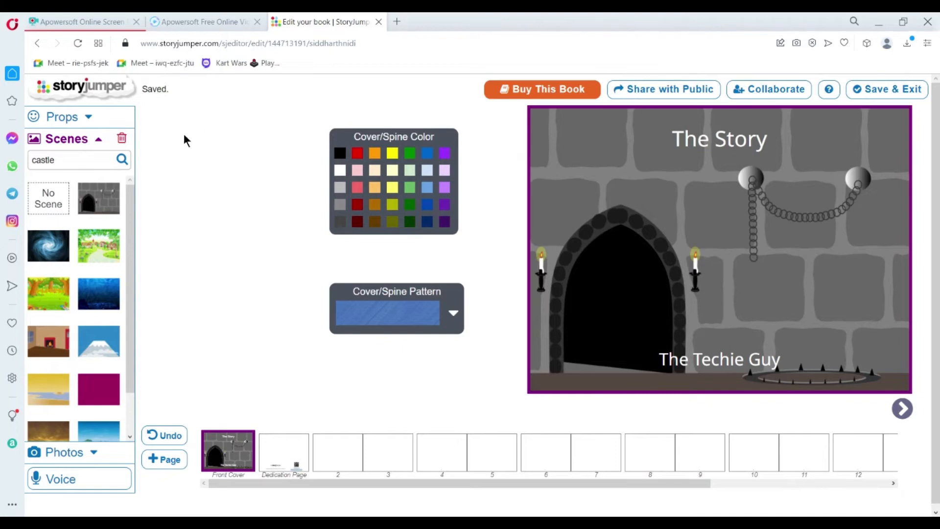
# Step: Look through the props and finish a new character in the character designer without customizing any features
pyautogui.click(99, 119)
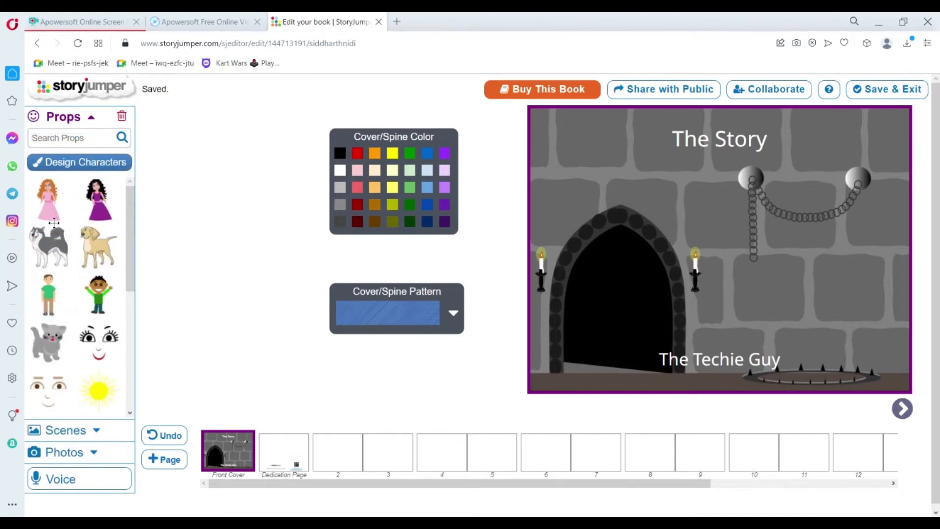
pyautogui.scroll(-4, 54, 222)
pyautogui.scroll(4, 54, 221)
pyautogui.scroll(-3, 69, 247)
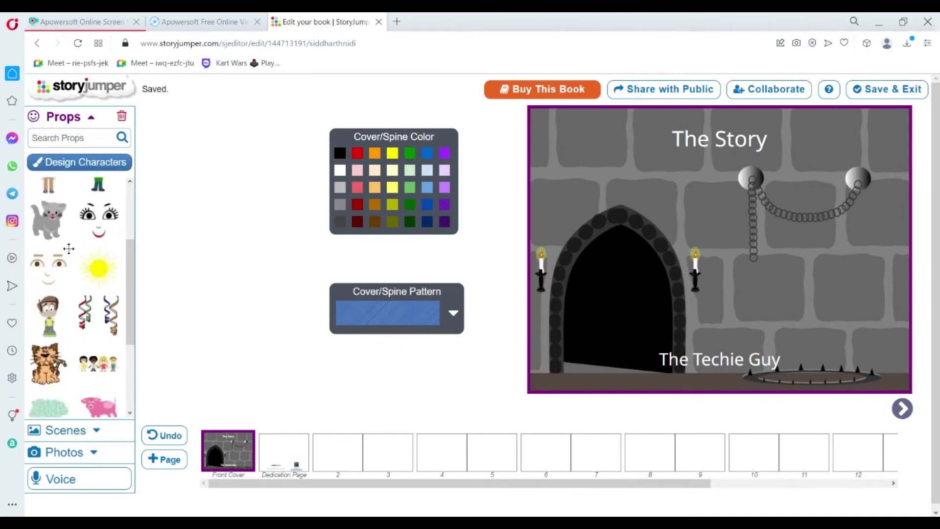
pyautogui.scroll(3, 69, 249)
pyautogui.click(86, 163)
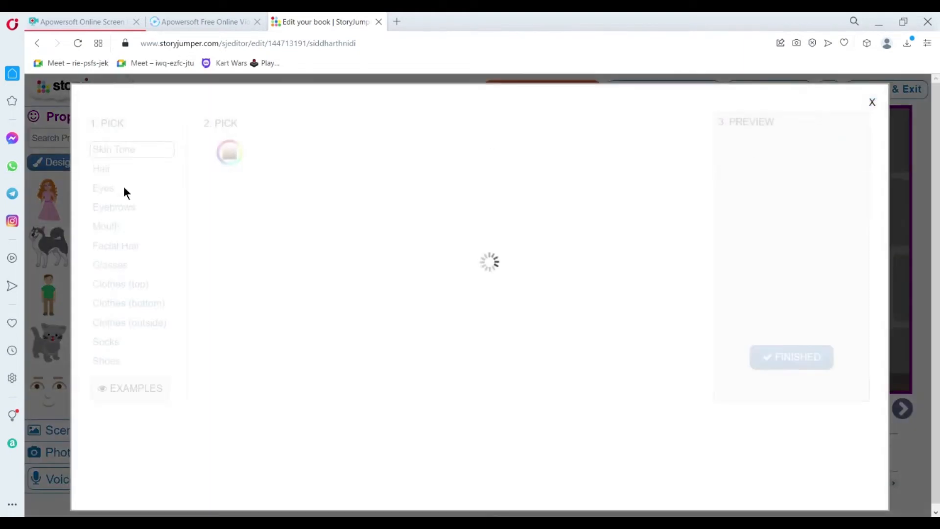
pyautogui.click(756, 361)
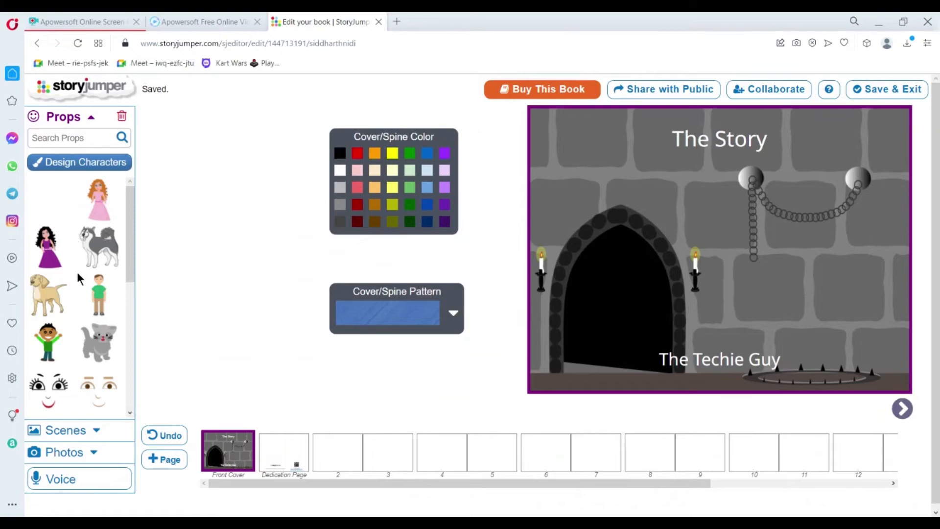
# Step: Place the standing boy with the green shirt in the arched doorway on the front cover
pyautogui.scroll(-2, 78, 274)
pyautogui.scroll(2, 78, 266)
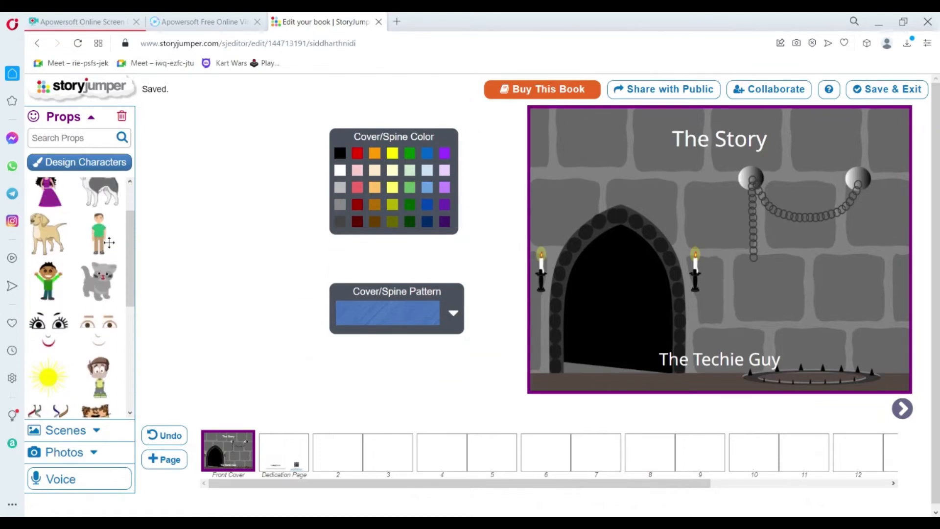
pyautogui.moveTo(206, 257); pyautogui.dragTo(609, 357)
pyautogui.click(627, 360)
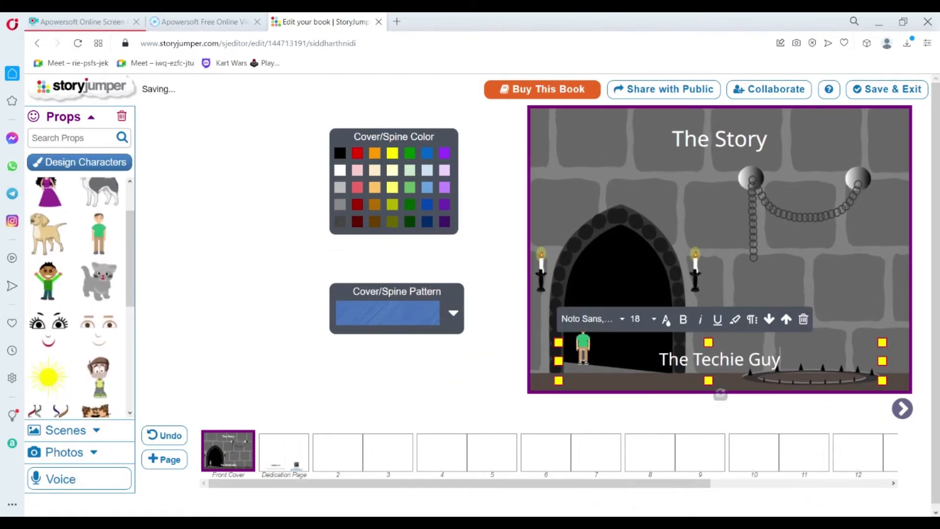
pyautogui.click(678, 247)
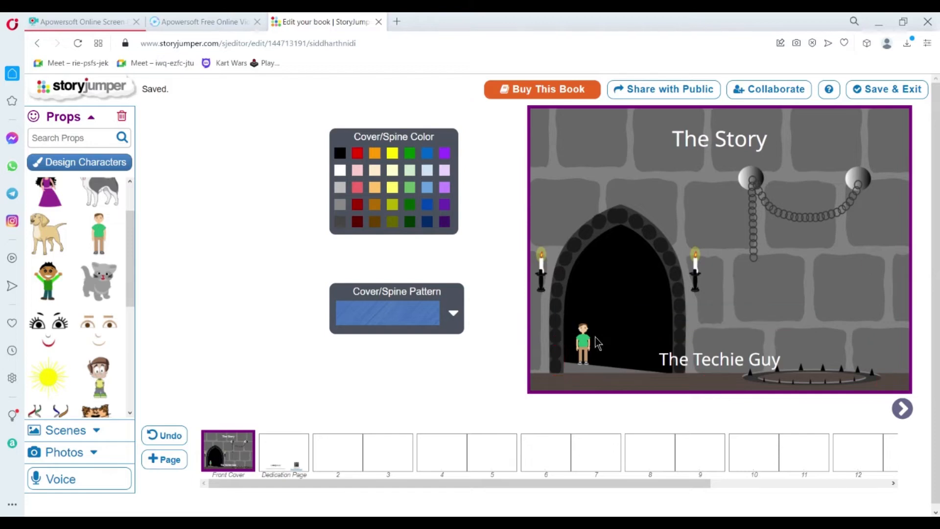
# Step: Enlarge the boy in the green shirt and position him standing in the middle of the arched doorway
pyautogui.click(590, 338)
pyautogui.moveTo(590, 326); pyautogui.dragTo(623, 211)
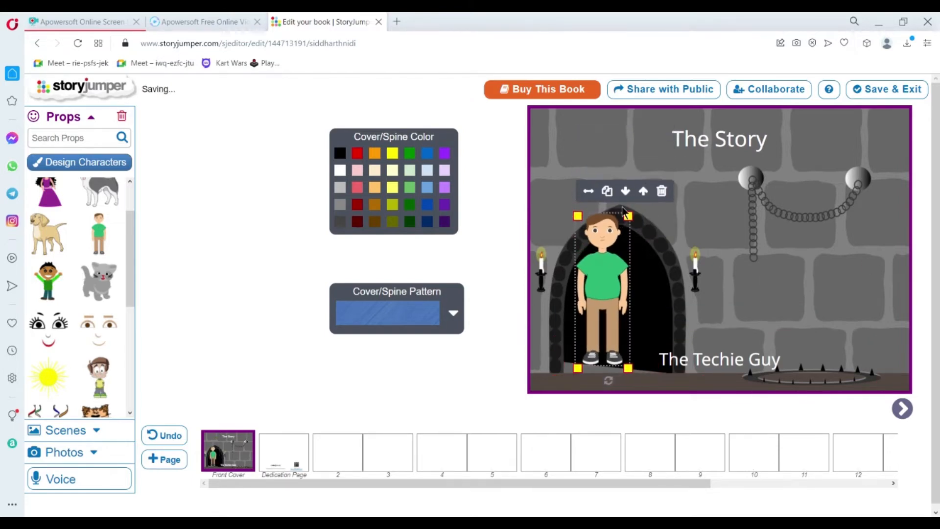
pyautogui.moveTo(608, 260); pyautogui.dragTo(618, 263)
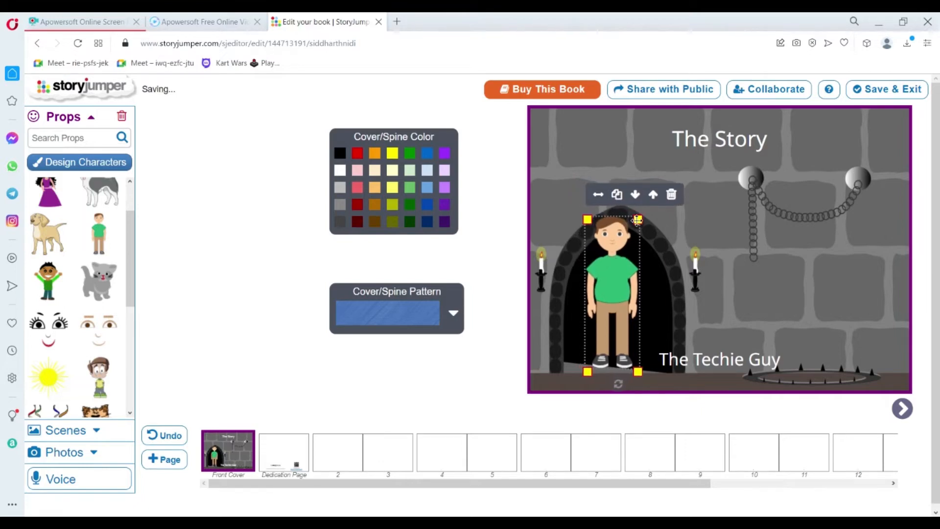
pyautogui.moveTo(637, 220); pyautogui.dragTo(633, 234)
pyautogui.moveTo(610, 270)
pyautogui.mouseDown()
pyautogui.moveTo(618, 265)
pyautogui.moveTo(618, 280)
pyautogui.mouseUp()
# Step: Look through the props and place the cheering boy in the green shirt above the spiked ring on the front cover
pyautogui.scroll(2, 77, 308)
pyautogui.scroll(-1, 77, 308)
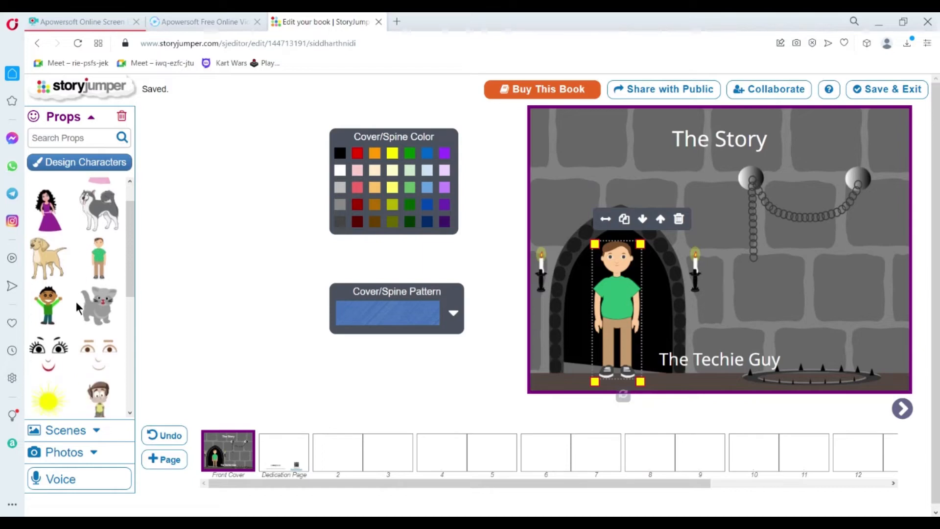
pyautogui.scroll(-2, 77, 308)
pyautogui.scroll(1, 85, 314)
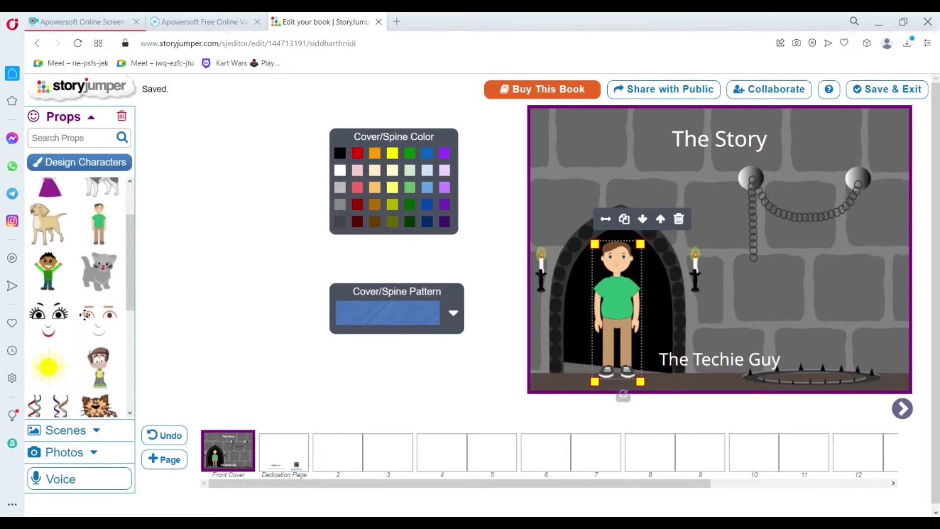
pyautogui.moveTo(49, 282); pyautogui.dragTo(917, 238)
pyautogui.moveTo(889, 273); pyautogui.dragTo(850, 284)
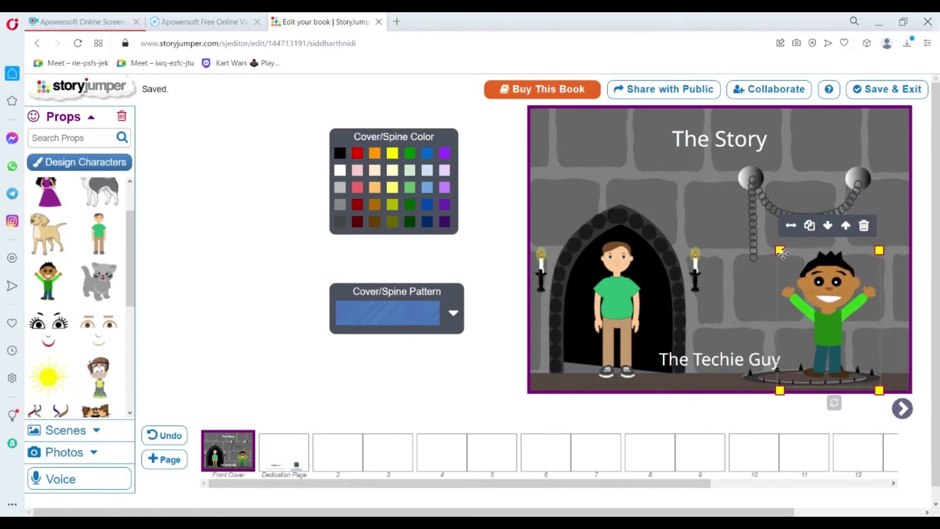
# Step: Resize the cheering boy above the spiked ring and flip him horizontally
pyautogui.moveTo(780, 250); pyautogui.dragTo(767, 224)
pyautogui.moveTo(827, 280); pyautogui.dragTo(828, 291)
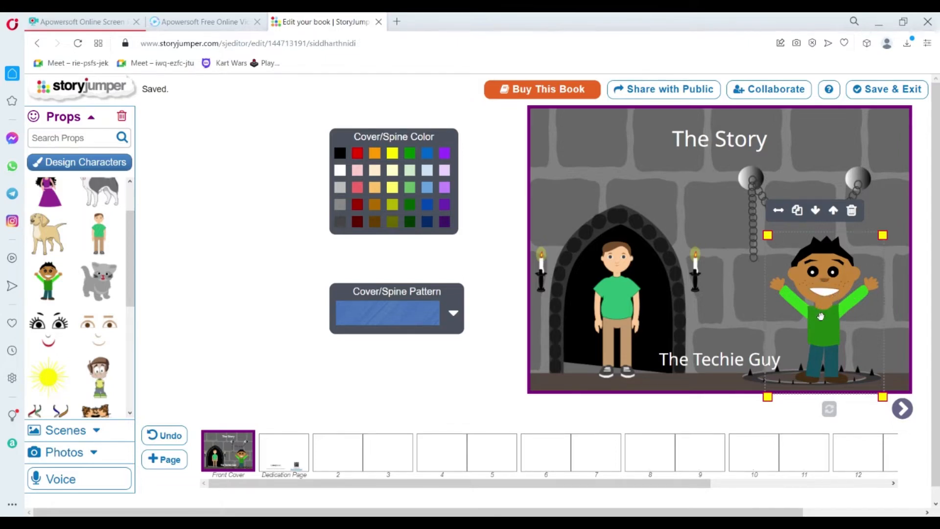
pyautogui.moveTo(821, 316); pyautogui.dragTo(789, 311)
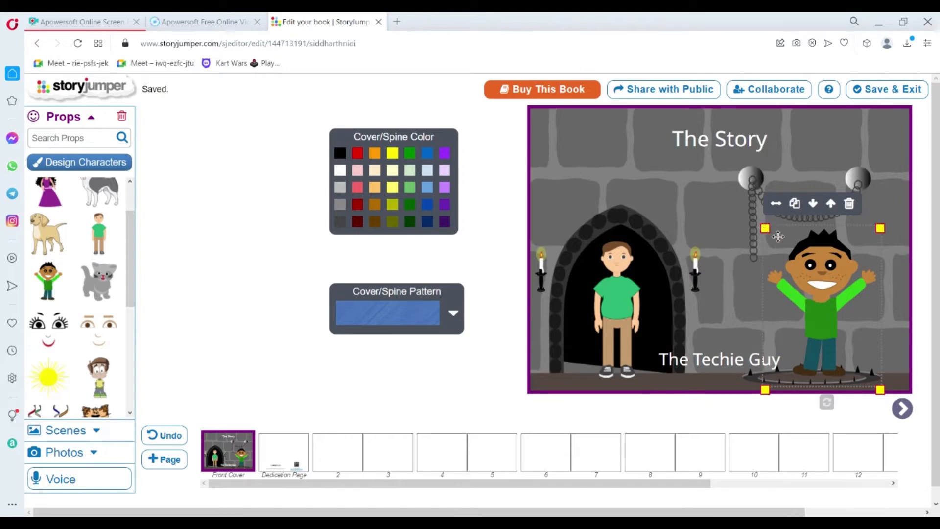
pyautogui.moveTo(759, 230); pyautogui.dragTo(777, 253)
pyautogui.click(802, 239)
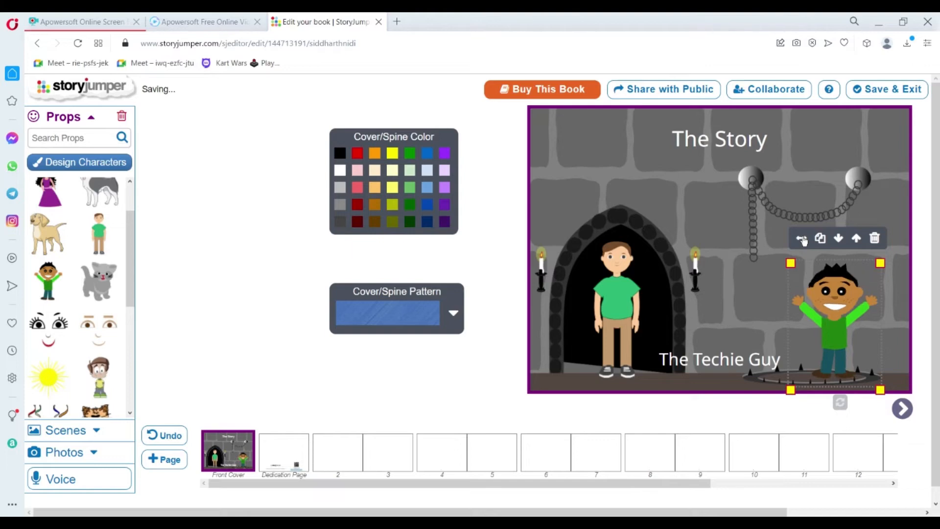
# Step: Move the cheering boy closer to the doorway, duplicate him and delete the duplicate
pyautogui.moveTo(840, 275); pyautogui.dragTo(786, 257)
pyautogui.click(766, 226)
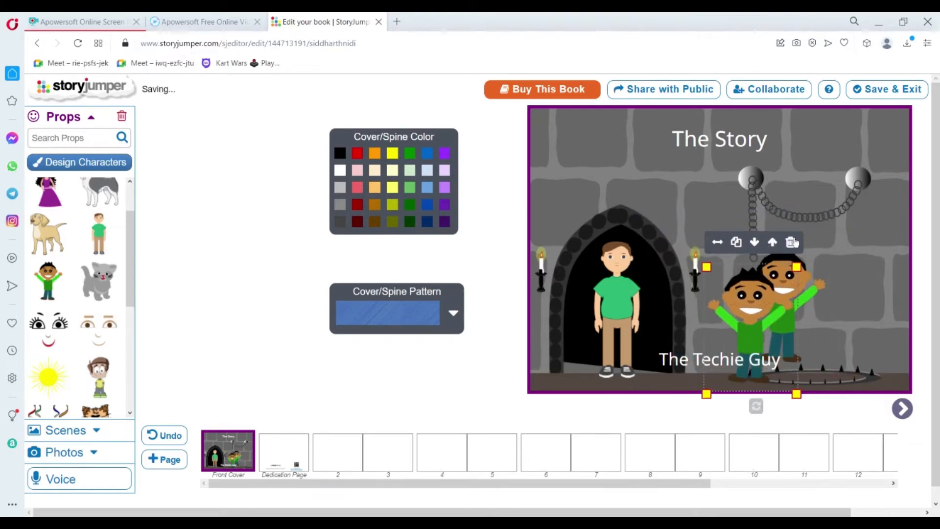
pyautogui.click(792, 242)
pyautogui.click(793, 278)
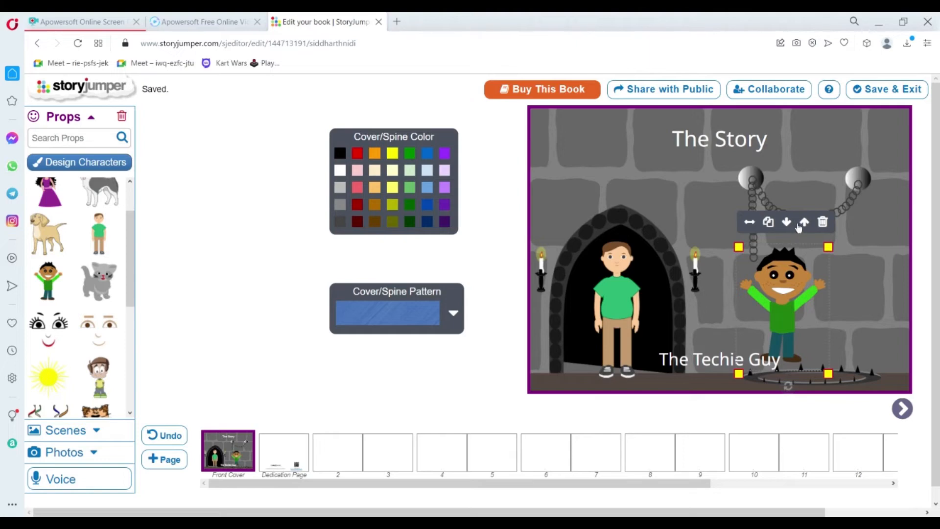
# Step: Try layering the cheering boy behind and in front of the standing boy in the doorway, and delete him from the cover
pyautogui.moveTo(748, 274); pyautogui.dragTo(604, 278)
pyautogui.click(643, 228)
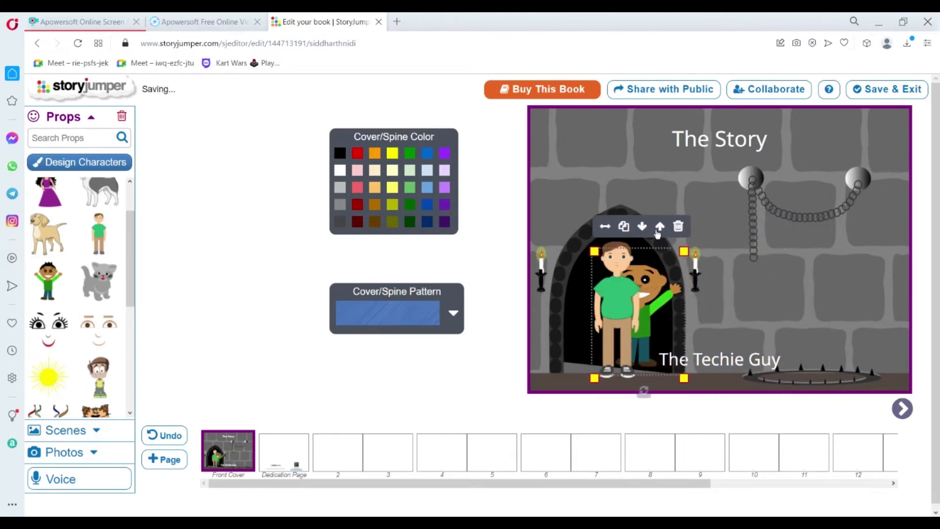
pyautogui.click(656, 229)
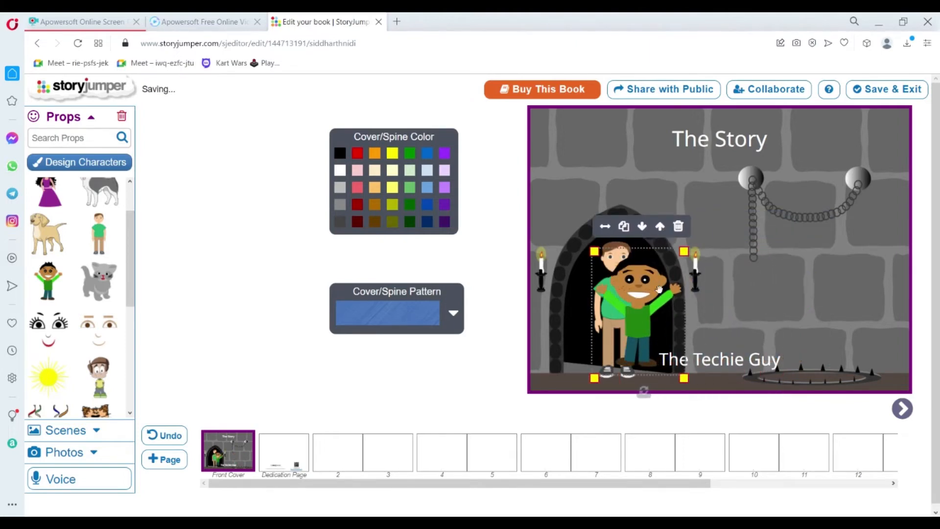
pyautogui.moveTo(659, 289); pyautogui.dragTo(821, 289)
pyautogui.click(841, 226)
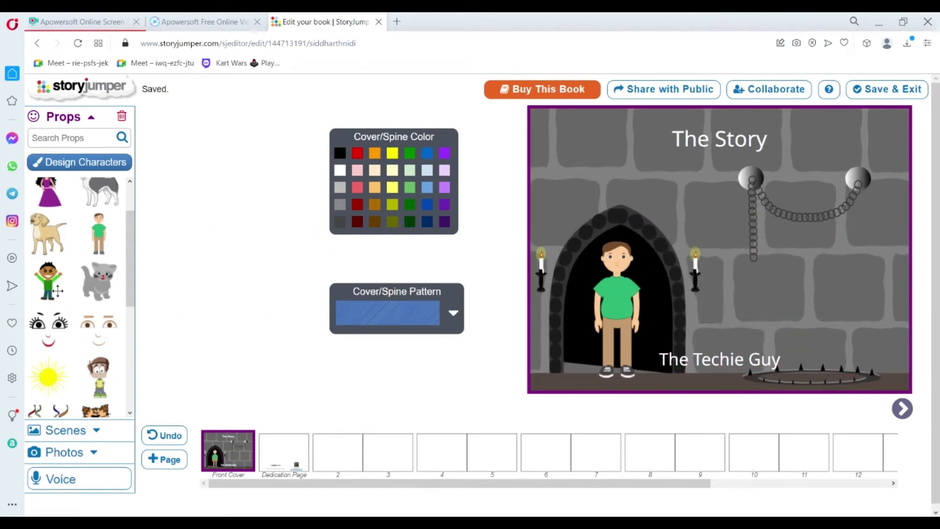
# Step: Place a new cheering boy standing on the spiked ring on the front cover
pyautogui.moveTo(57, 290); pyautogui.dragTo(807, 328)
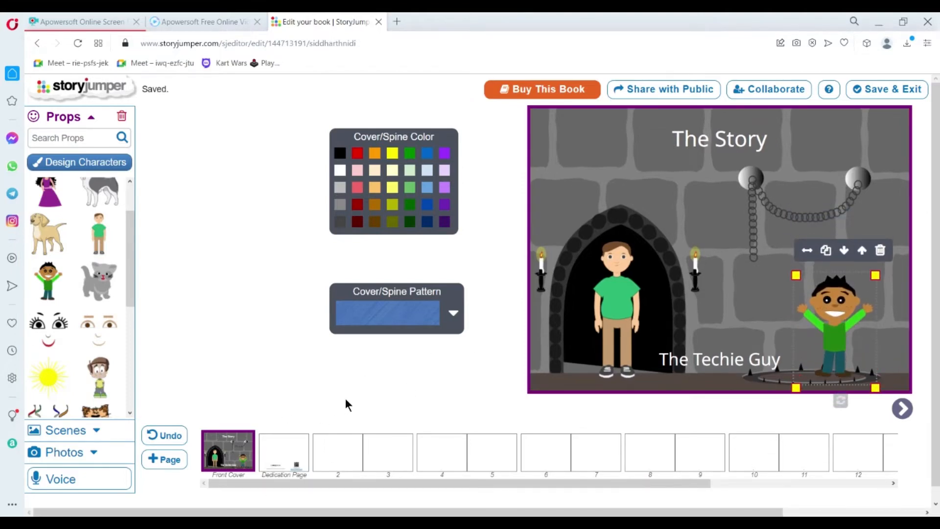
pyautogui.click(605, 290)
pyautogui.click(713, 266)
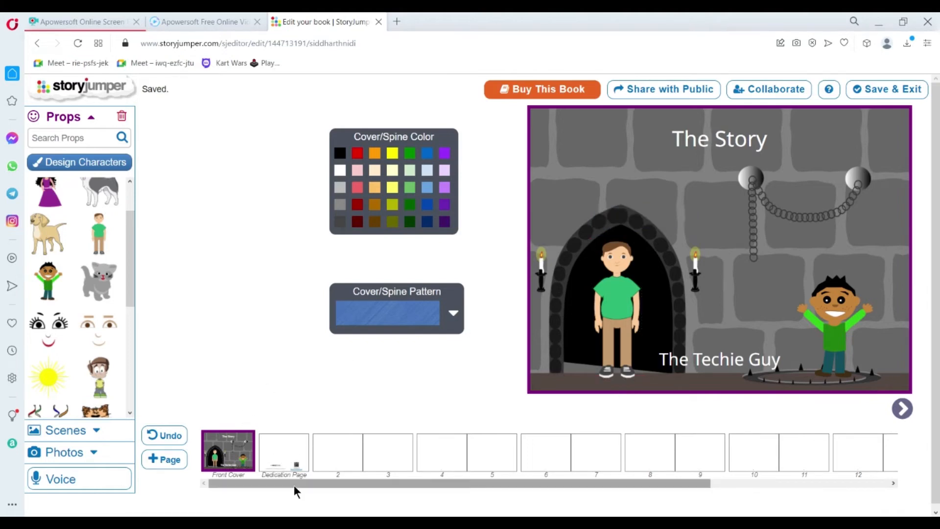
# Step: View the dedication page and apply the fireplace room scene to page 2
pyautogui.click(288, 468)
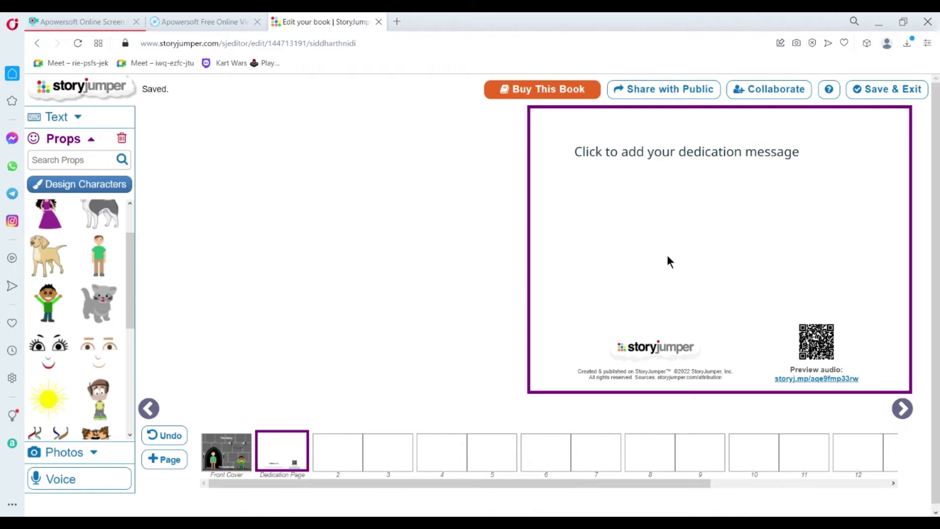
pyautogui.click(343, 459)
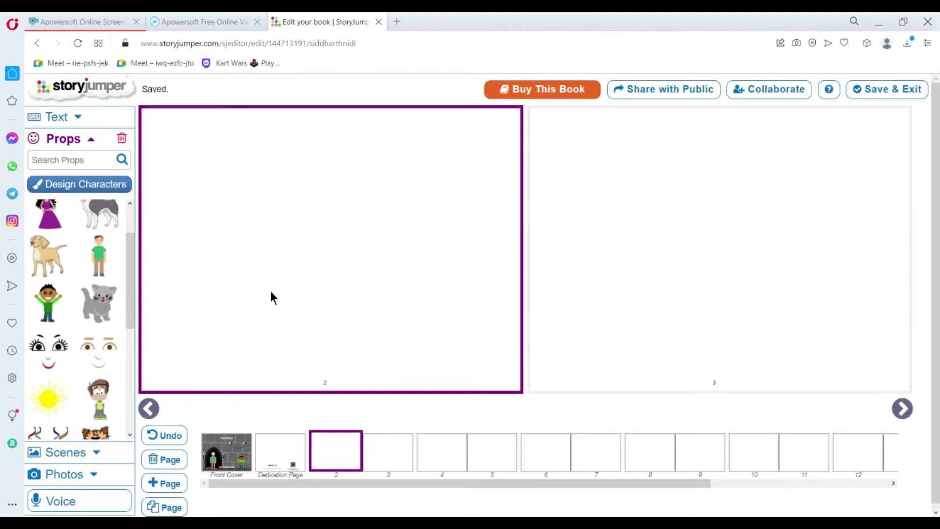
pyautogui.scroll(2, 65, 270)
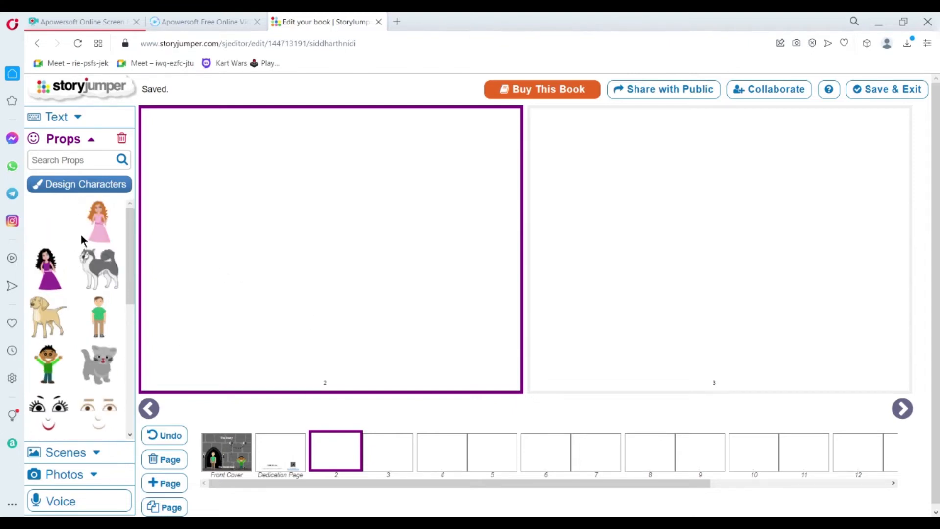
pyautogui.click(66, 452)
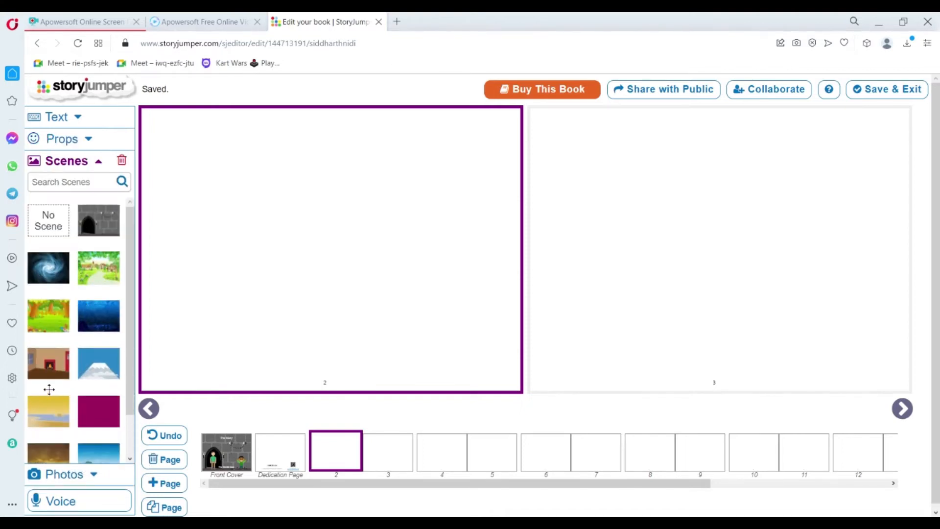
pyautogui.click(49, 375)
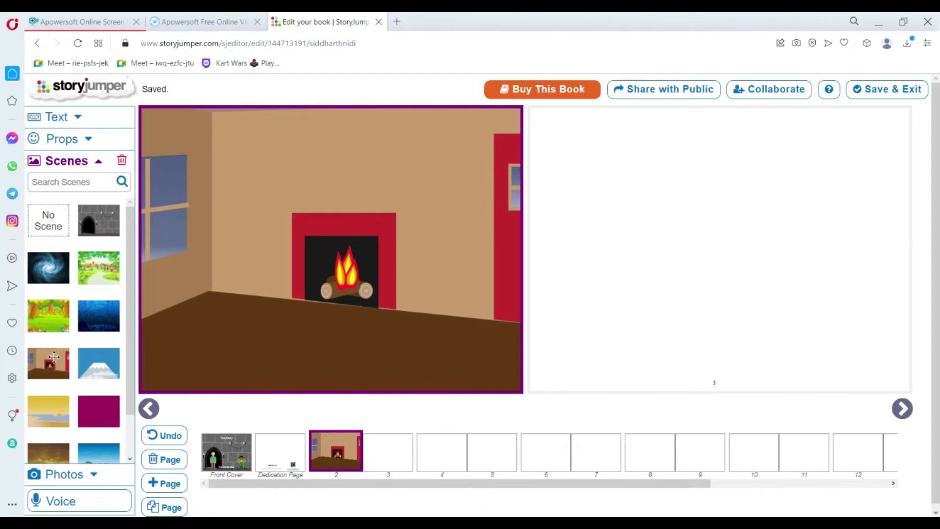
pyautogui.scroll(-1, 53, 356)
pyautogui.scroll(1, 73, 255)
# Step: Place the standing boy with the green shirt on the floor between the window and the fireplace on page 2
pyautogui.click(77, 147)
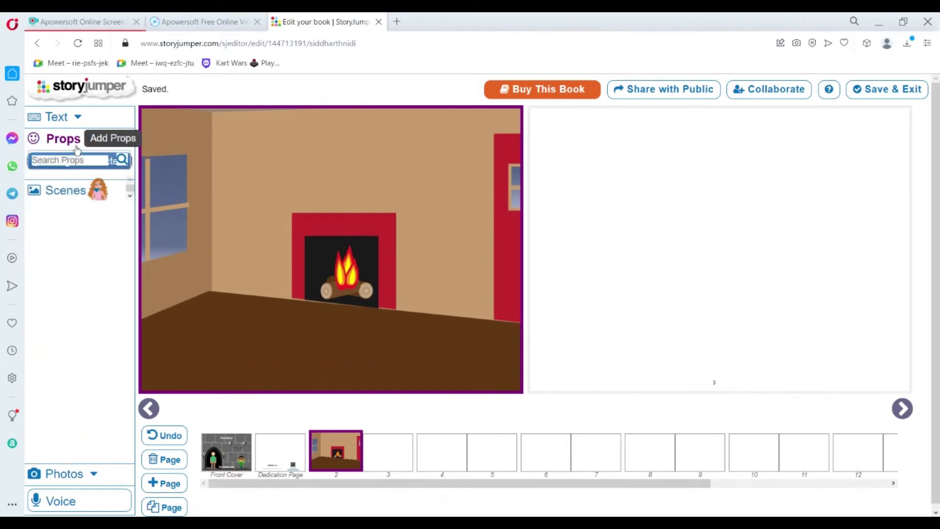
pyautogui.moveTo(93, 320); pyautogui.dragTo(281, 185)
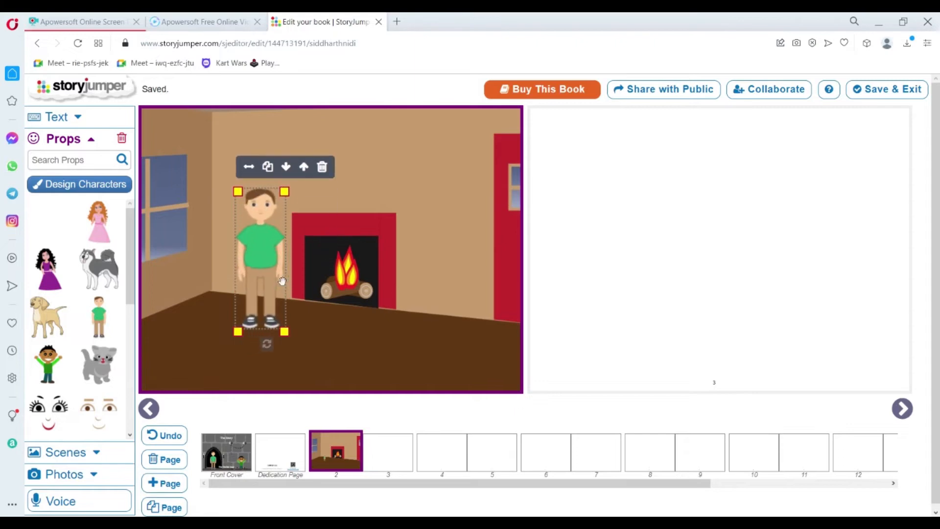
pyautogui.moveTo(258, 257); pyautogui.dragTo(247, 270)
pyautogui.click(374, 375)
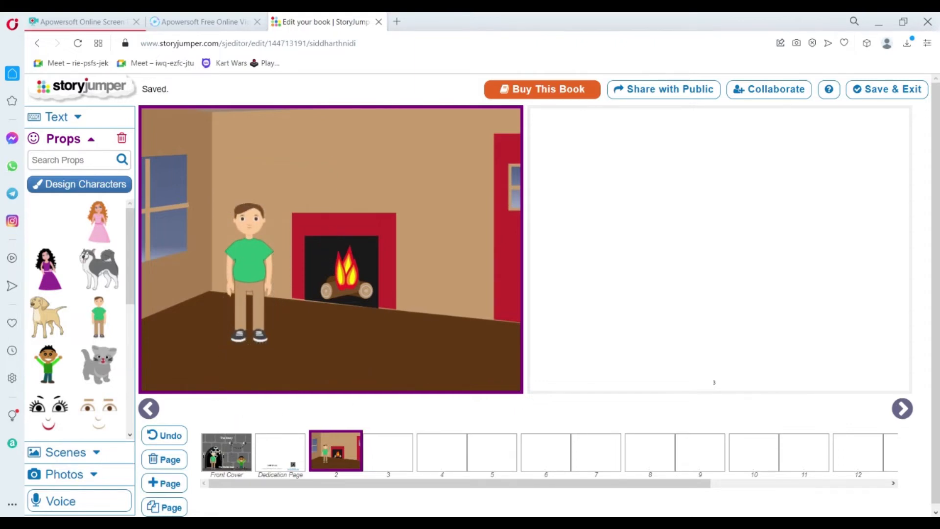
# Step: Add a blank page after page 2 and try deleting it, undoing the deletion
pyautogui.scroll(-1, 196, 460)
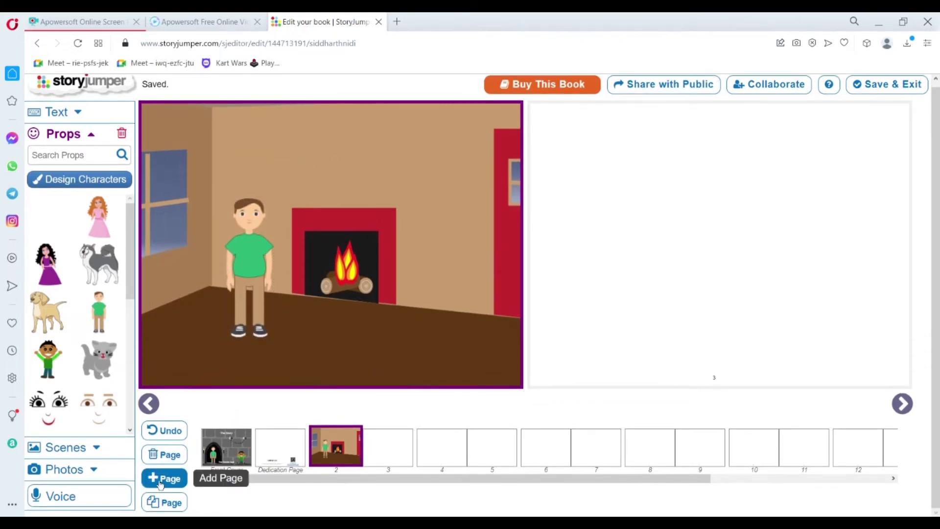
pyautogui.click(160, 482)
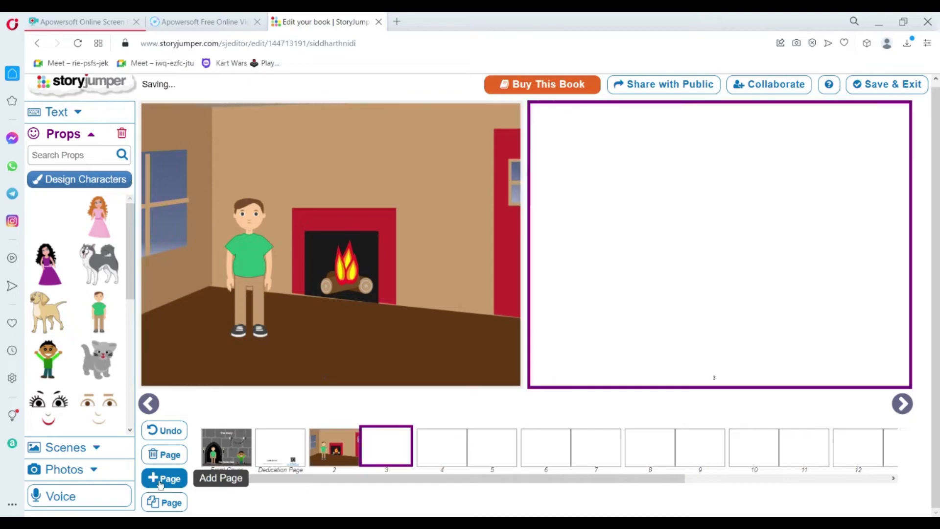
pyautogui.click(169, 458)
pyautogui.click(542, 108)
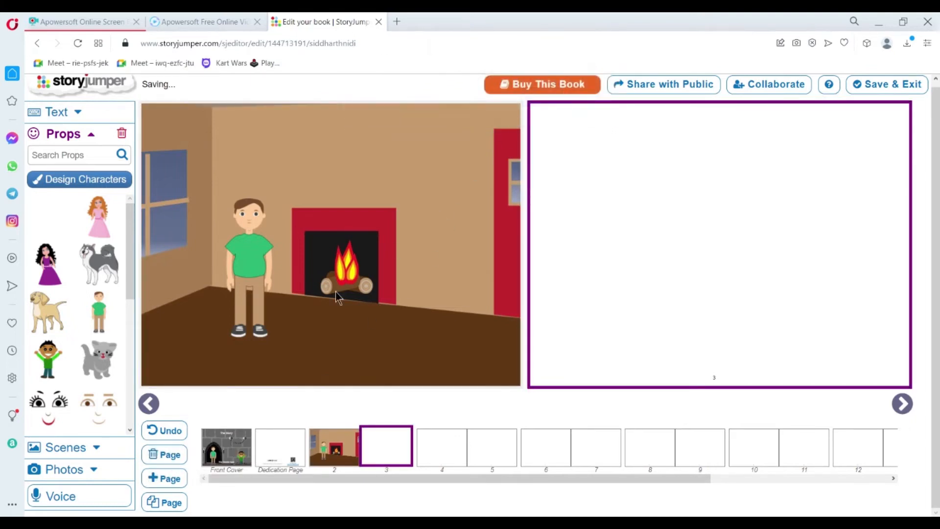
pyautogui.click(159, 432)
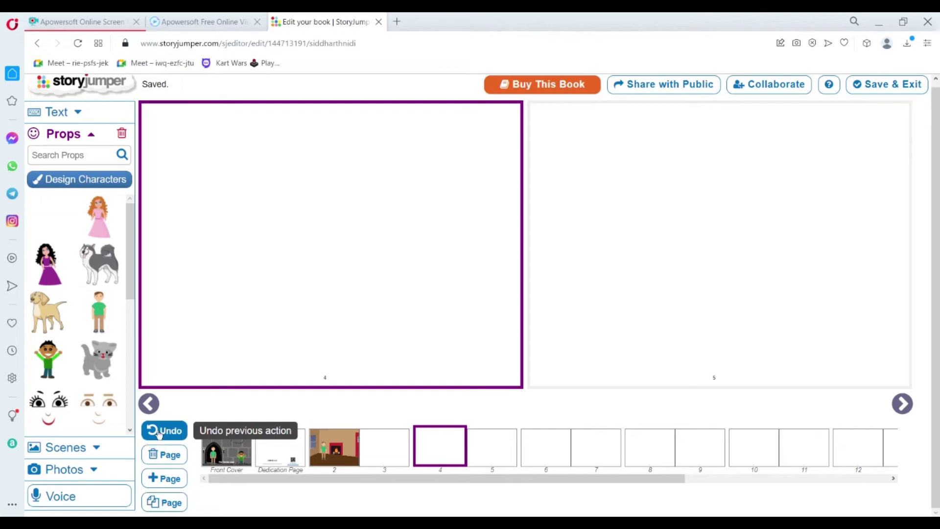
# Step: Copy page 2 with its fireplace scene and standing boy to page 3, and keep the copy selected
pyautogui.click(169, 503)
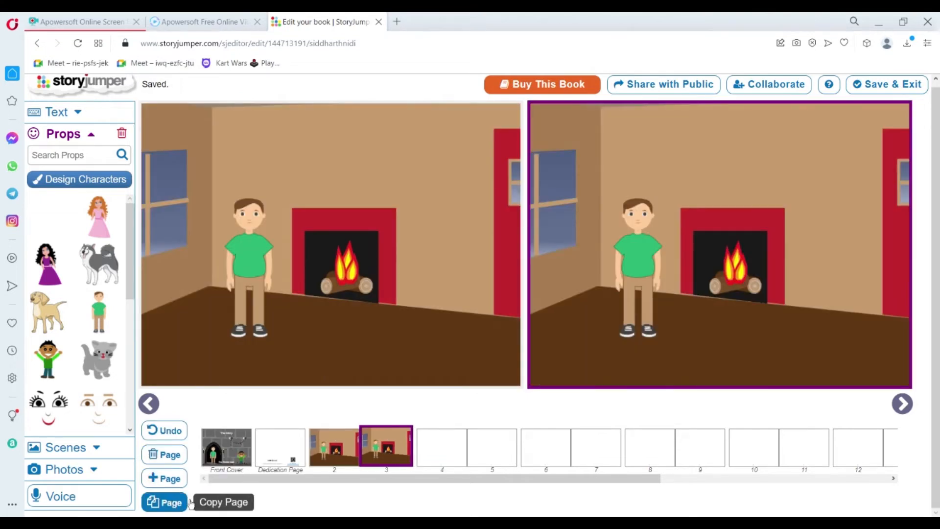
pyautogui.click(447, 444)
pyautogui.click(382, 453)
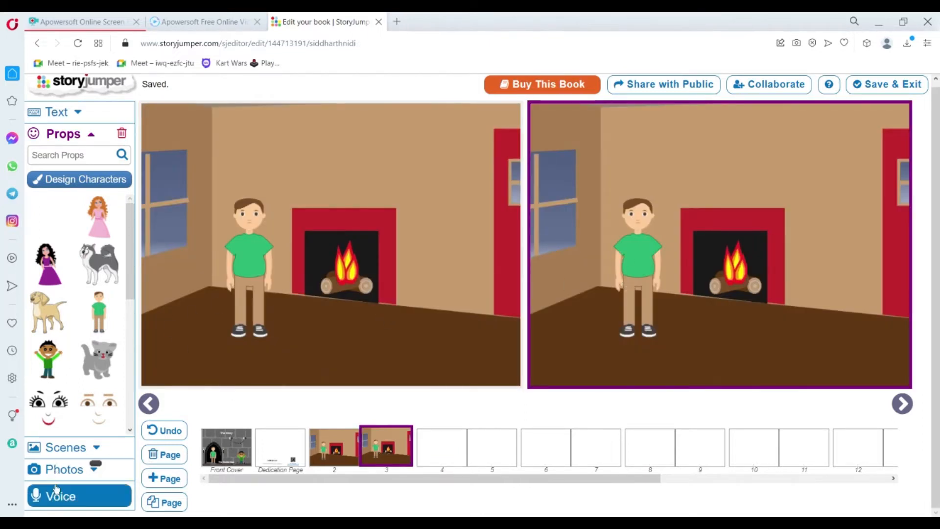
# Step: View the photo library and the window for adding own photos, closing it without adding any
pyautogui.click(68, 470)
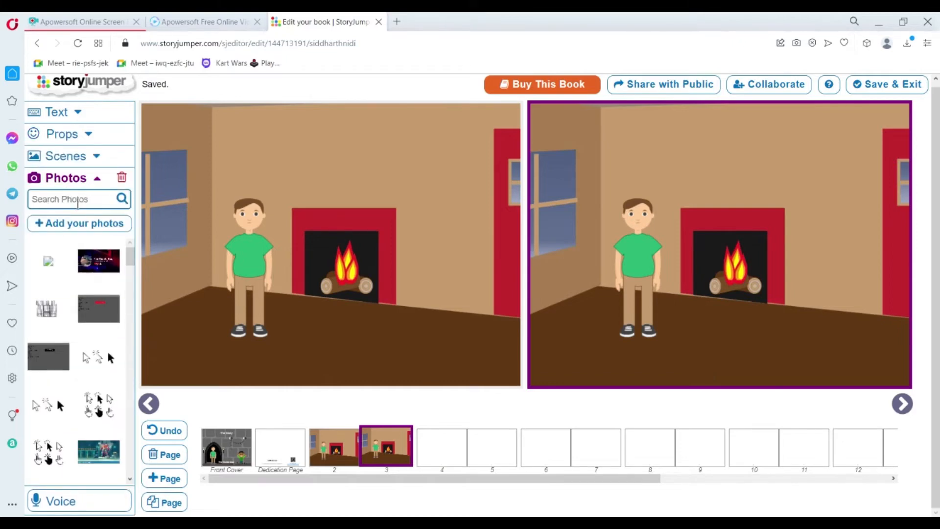
pyautogui.scroll(-3, 85, 306)
pyautogui.scroll(3, 86, 294)
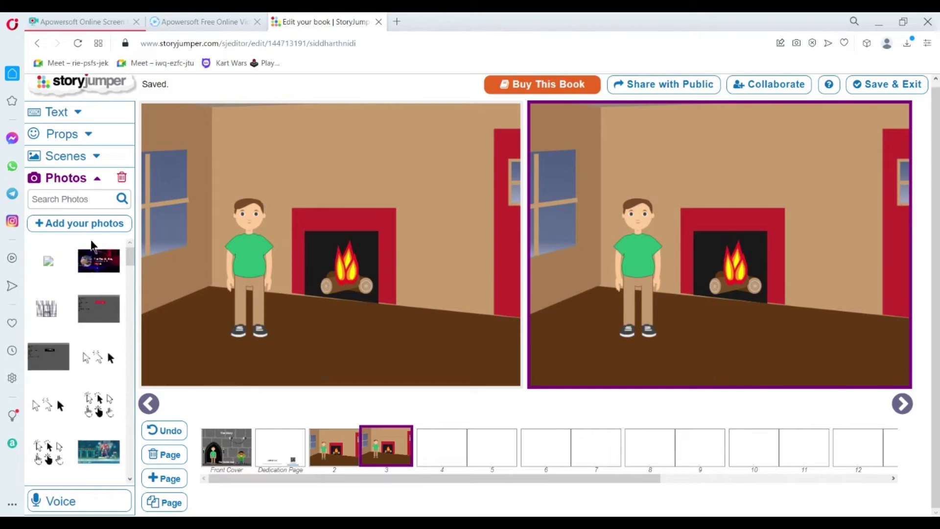
pyautogui.click(106, 224)
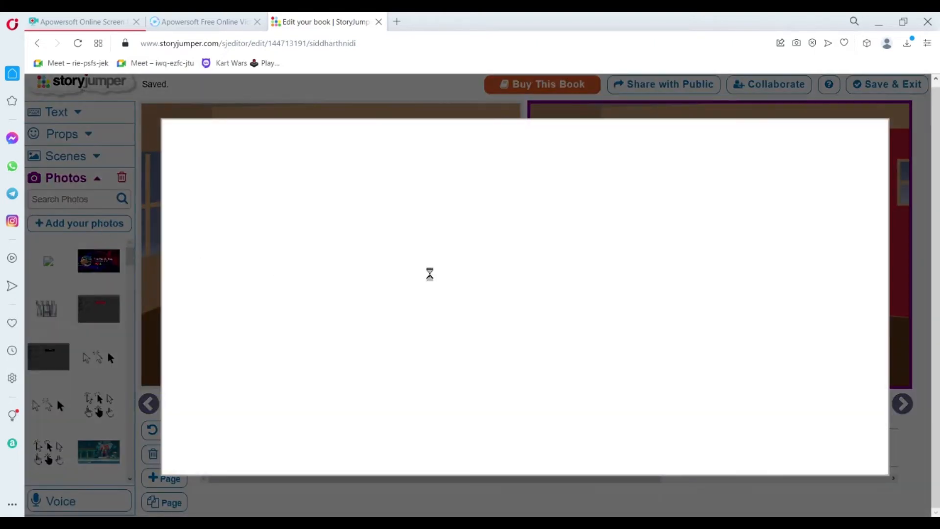
pyautogui.click(865, 148)
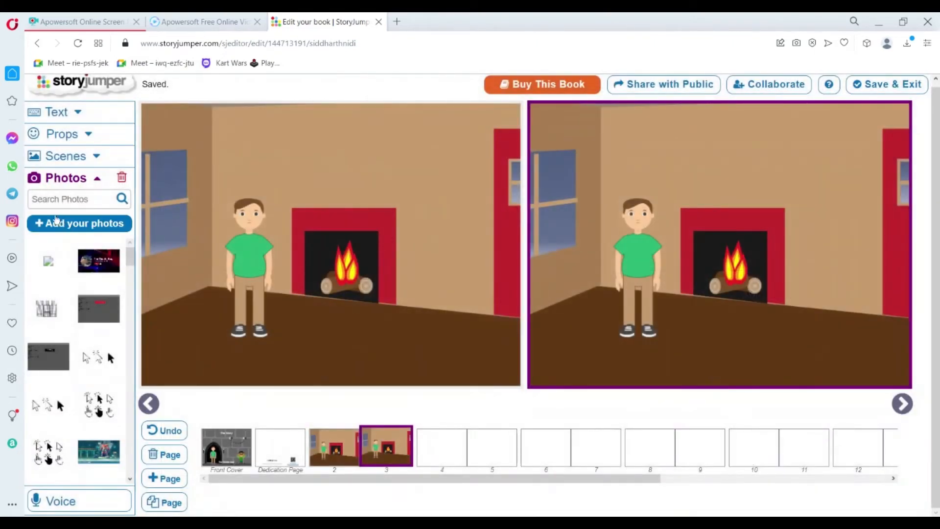
# Step: Look through the photo library down to its last pictures and close it without choosing a photo
pyautogui.scroll(-5, 71, 333)
pyautogui.scroll(-3, 88, 353)
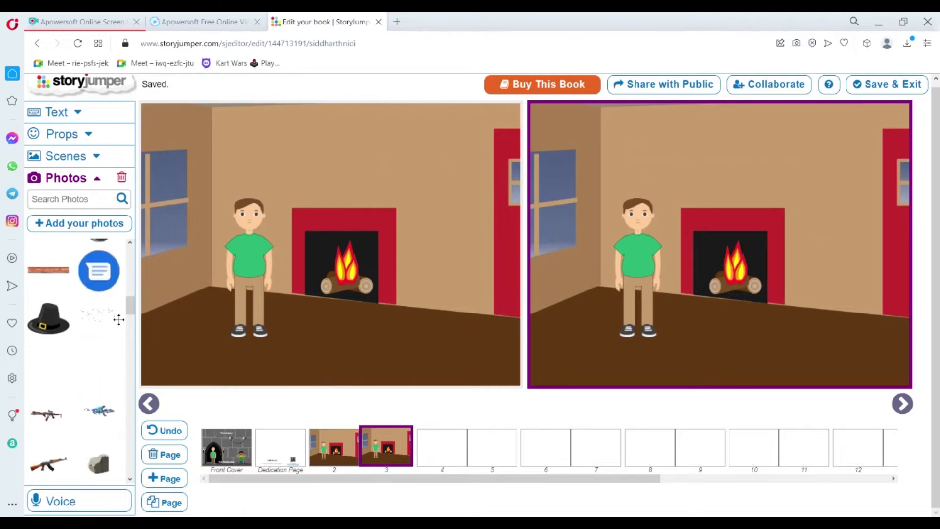
pyautogui.moveTo(131, 307); pyautogui.dragTo(120, 500)
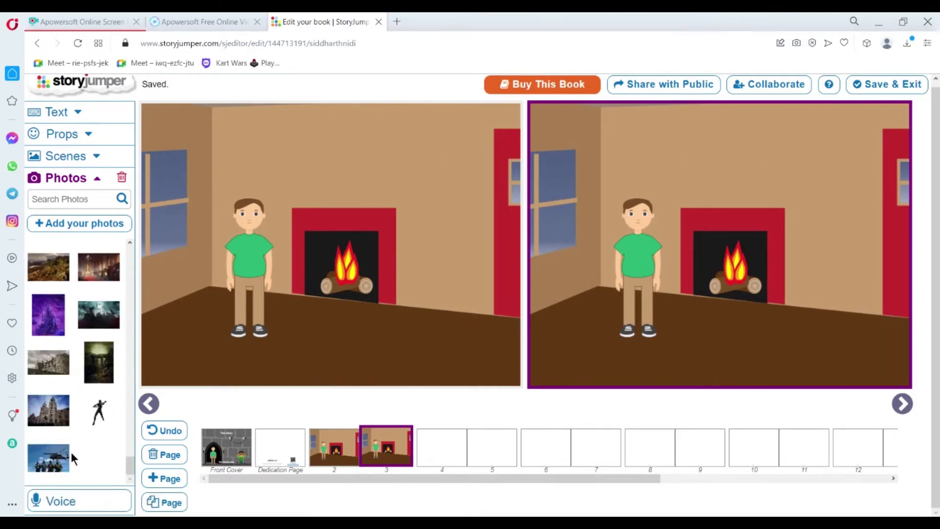
pyautogui.scroll(10, 110, 372)
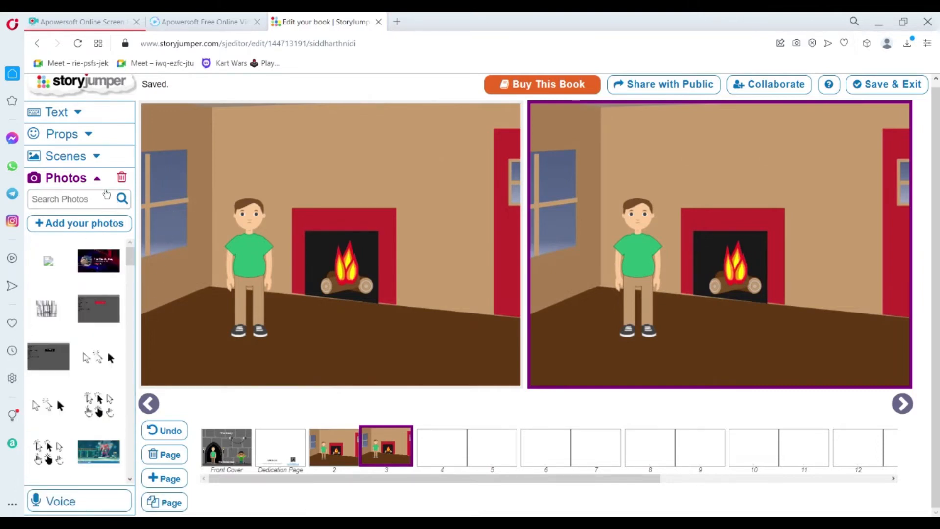
pyautogui.click(96, 179)
pyautogui.click(90, 155)
pyautogui.click(91, 156)
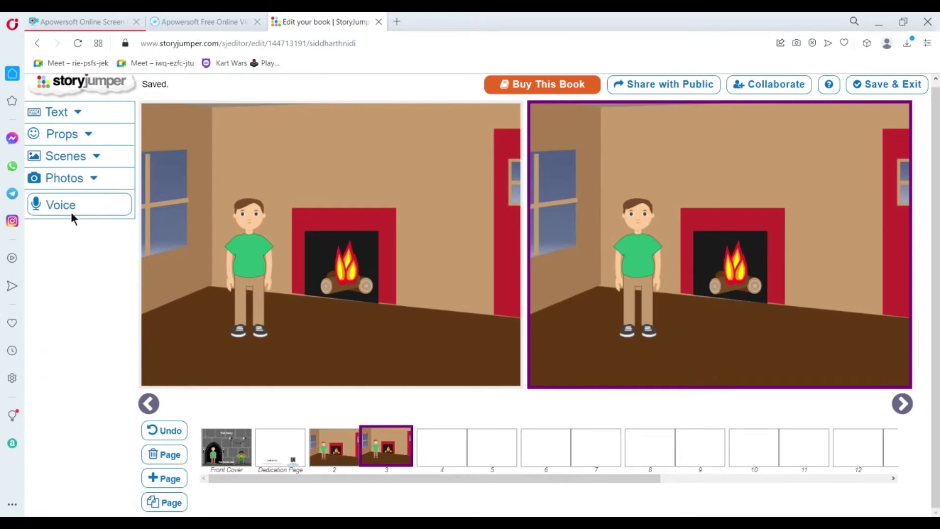
# Step: Search the photo library for "castle" and look through the resulting photos
pyautogui.click(70, 193)
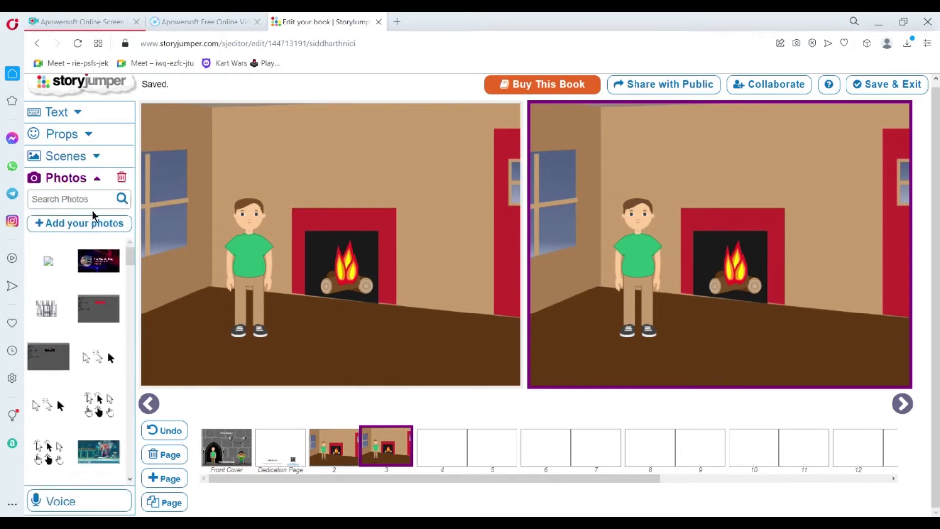
pyautogui.click(73, 202)
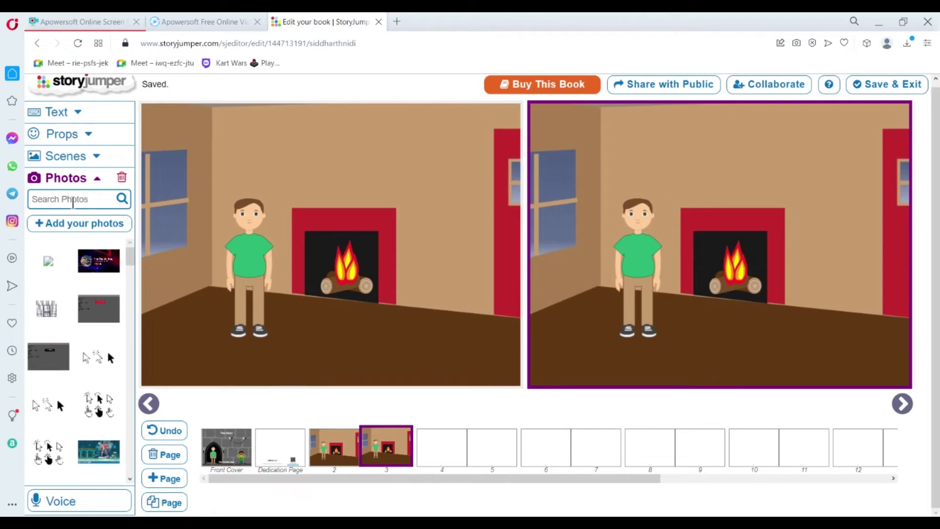
pyautogui.write('dastle')
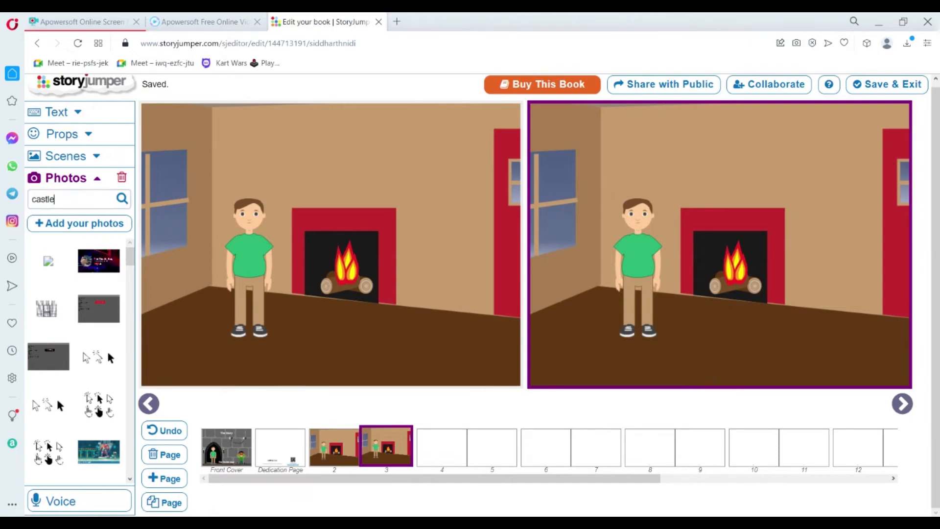
pyautogui.press('Return')
pyautogui.scroll(-8, 381, 360)
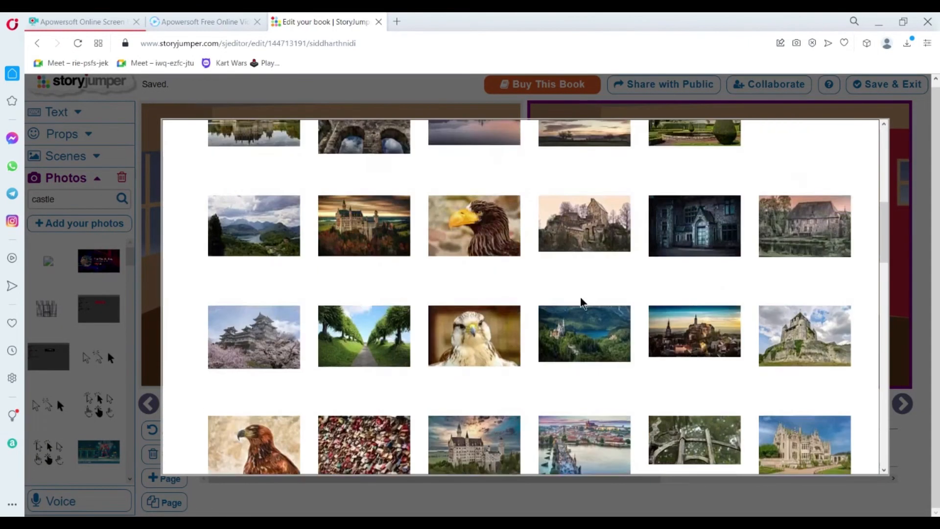
pyautogui.scroll(6, 583, 302)
pyautogui.scroll(2, 474, 231)
# Step: Try to use one of the castle photos as a prop, closing the crop window without placing it
pyautogui.click(474, 225)
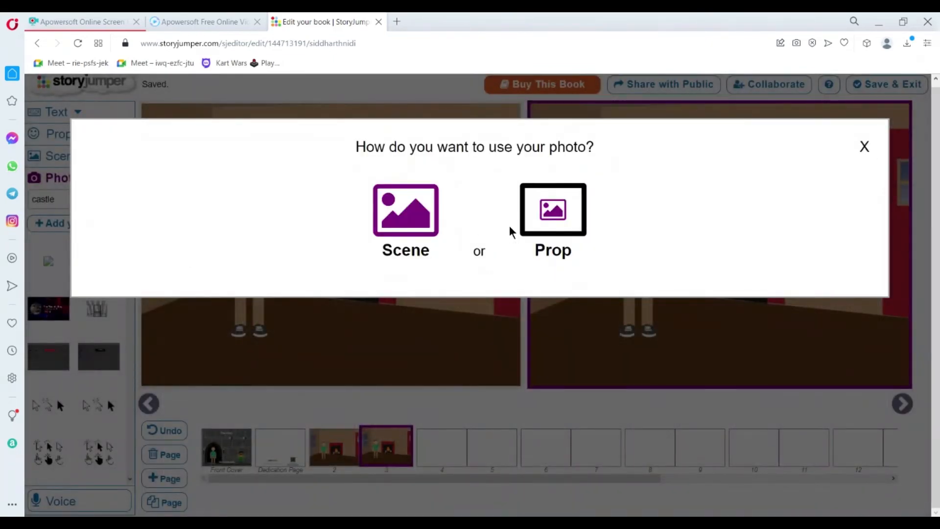
pyautogui.click(552, 226)
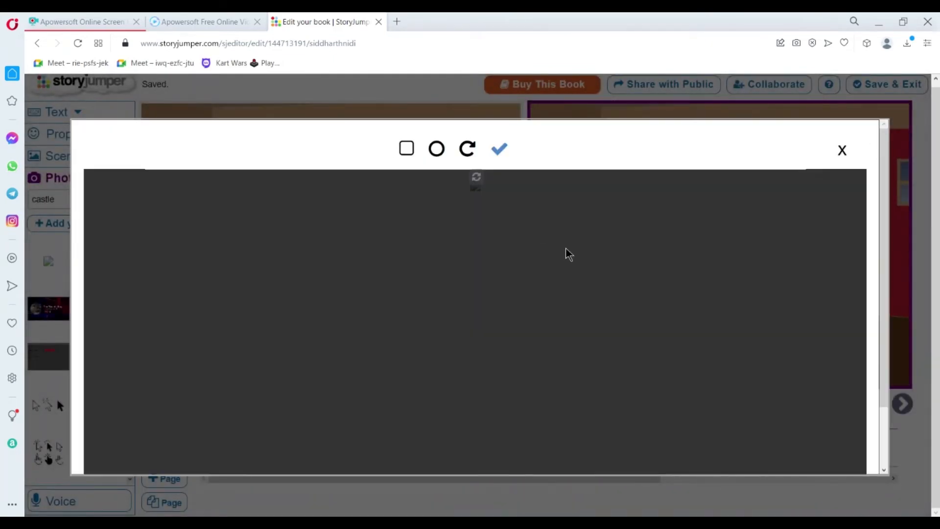
pyautogui.click(843, 151)
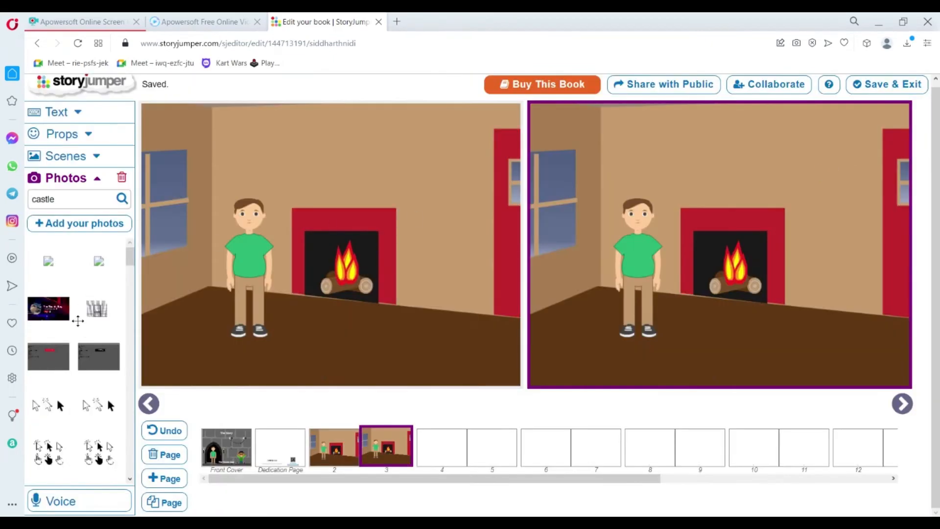
# Step: Rotate "The Techie Guy" banner photo through a full turn, place it on page 3 as a prop, and delete it again
pyautogui.scroll(-1, 81, 316)
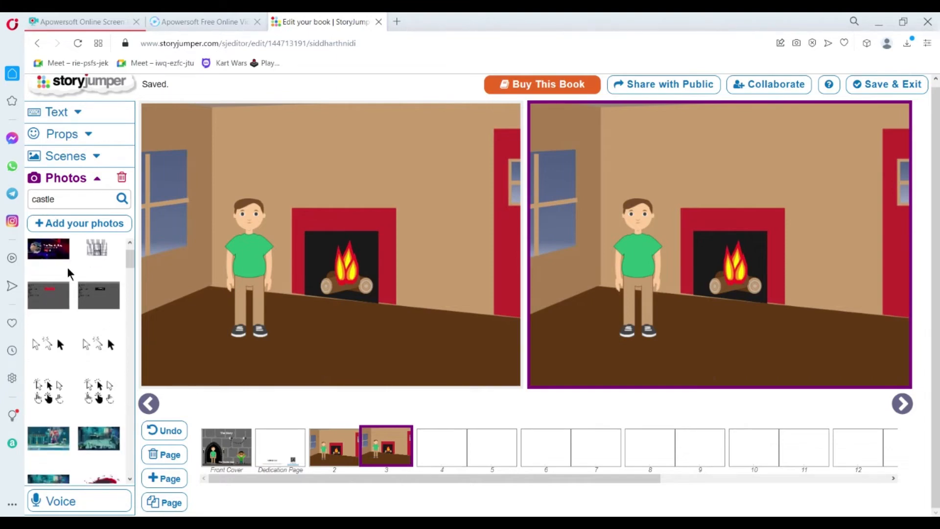
pyautogui.click(46, 254)
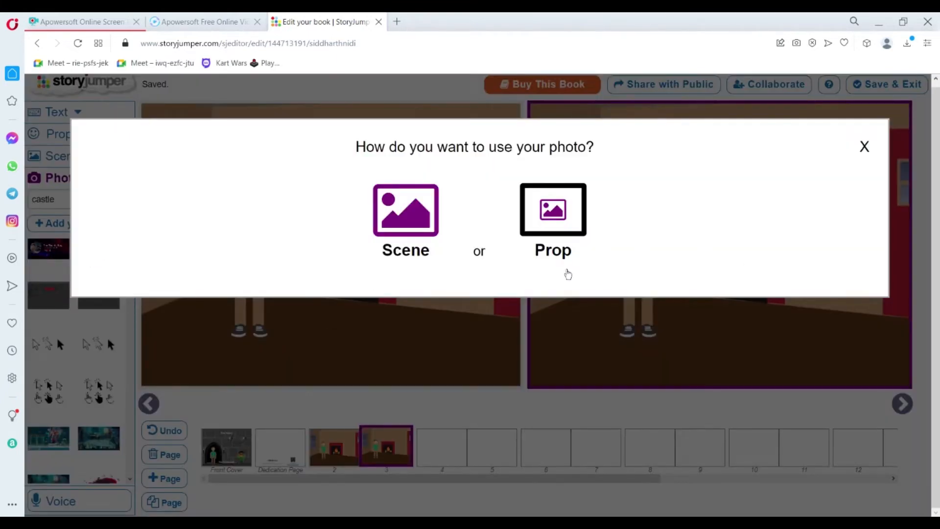
pyautogui.click(544, 214)
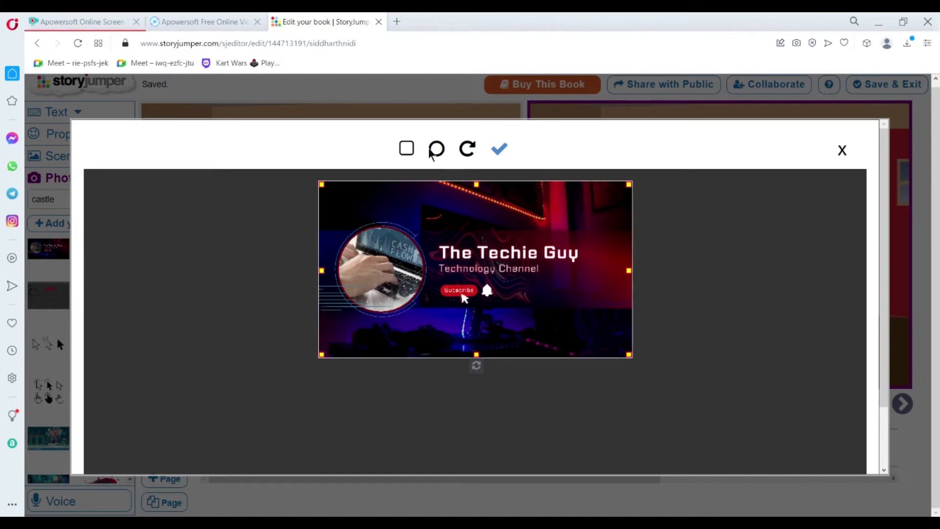
pyautogui.click(468, 149)
pyautogui.click(468, 148)
pyautogui.click(468, 148)
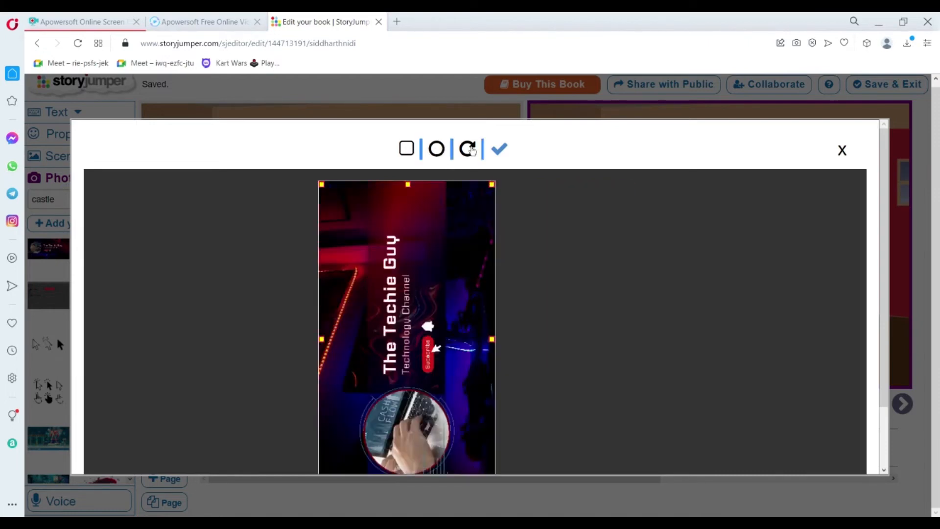
pyautogui.click(468, 148)
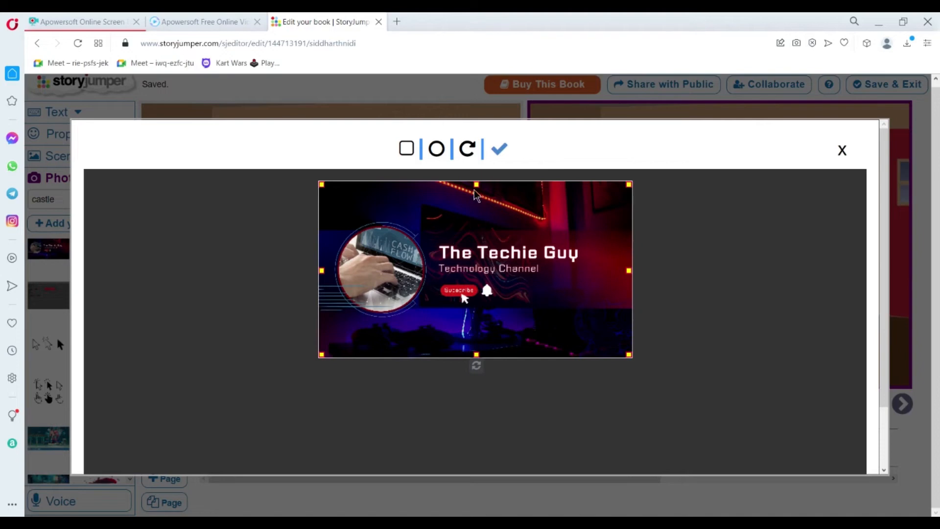
pyautogui.click(498, 149)
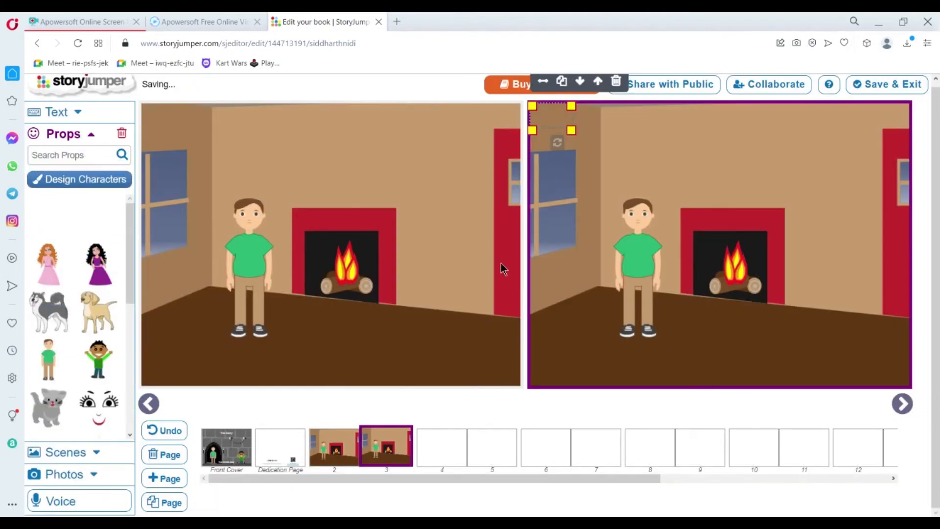
pyautogui.moveTo(554, 118); pyautogui.dragTo(560, 140)
pyautogui.click(624, 105)
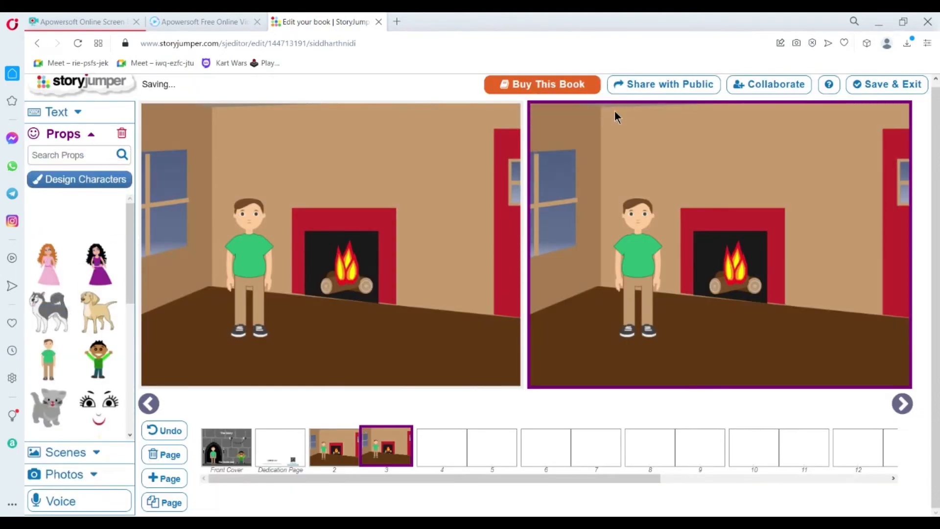
pyautogui.scroll(-5, 65, 285)
pyautogui.scroll(5, 65, 286)
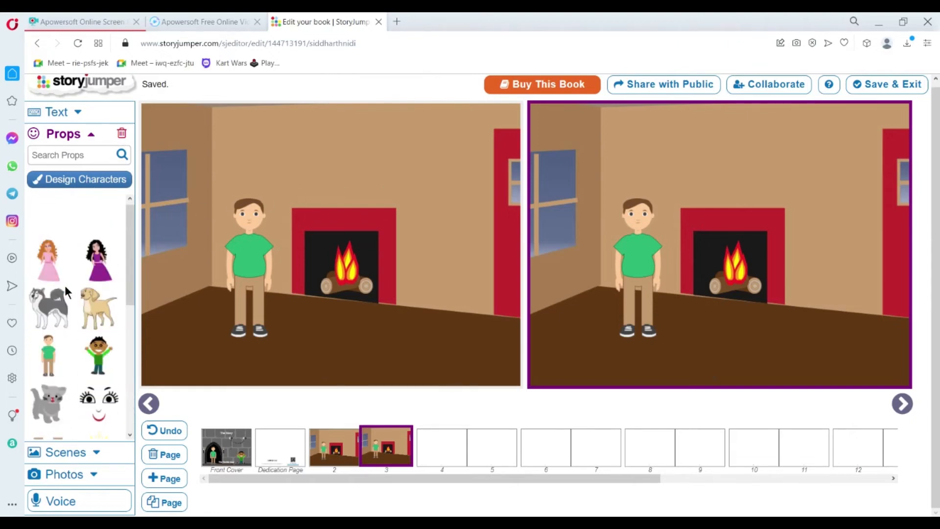
pyautogui.scroll(-3, 78, 314)
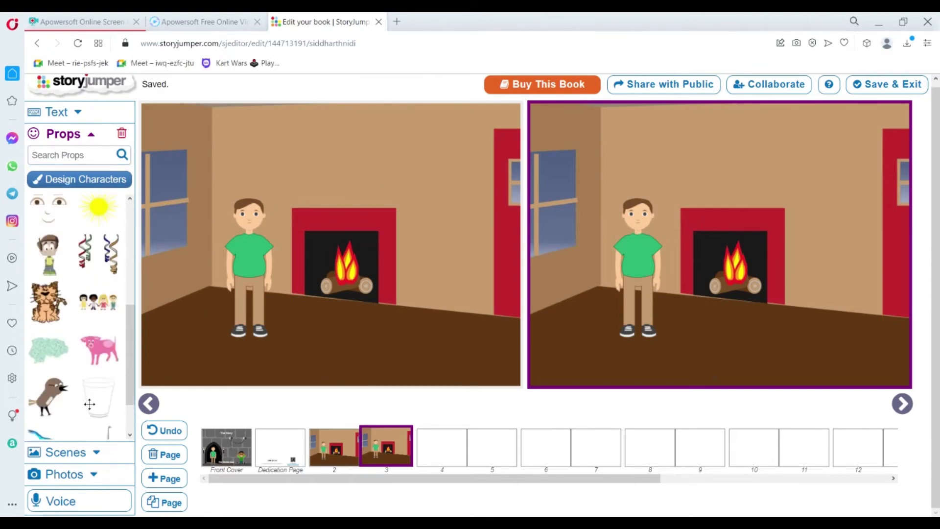
# Step: Upload an own photo to the library and try to use it as a scene, closing the crop window without applying it
pyautogui.click(83, 473)
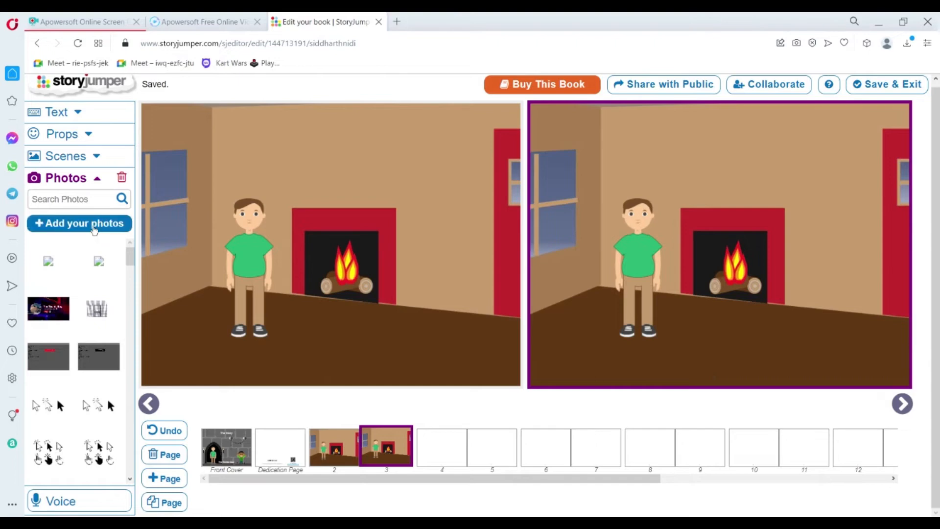
pyautogui.click(78, 223)
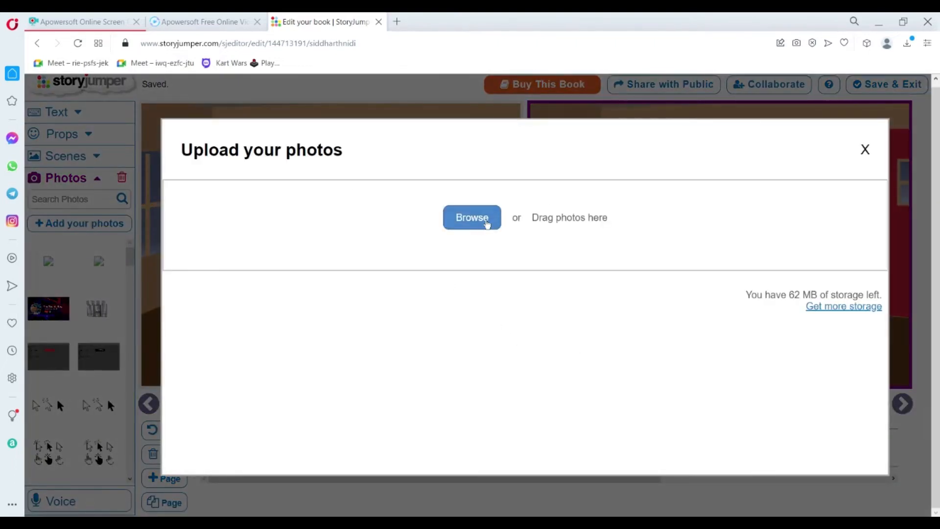
pyautogui.click(472, 217)
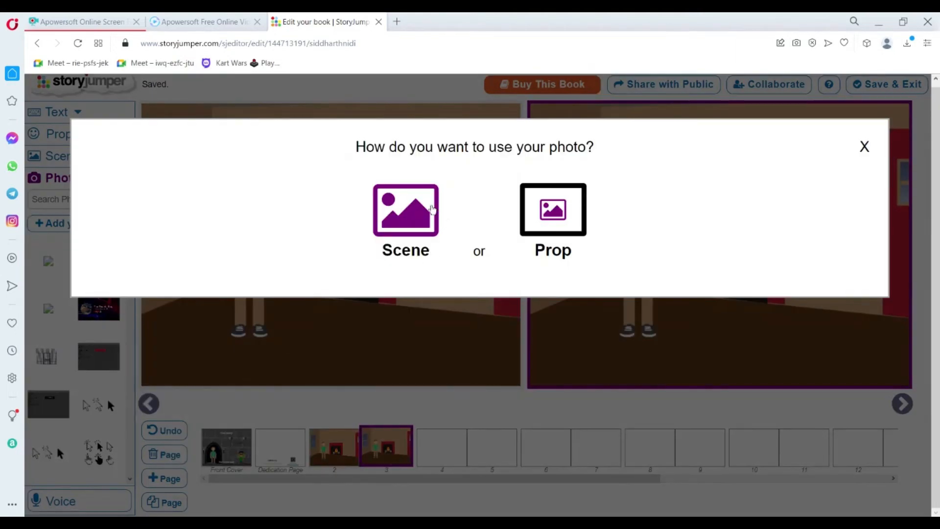
pyautogui.click(433, 214)
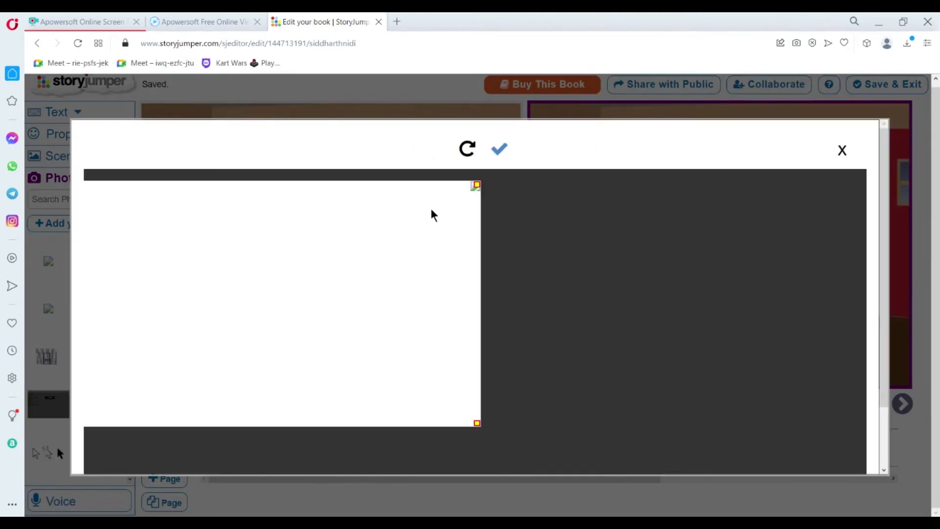
pyautogui.click(842, 150)
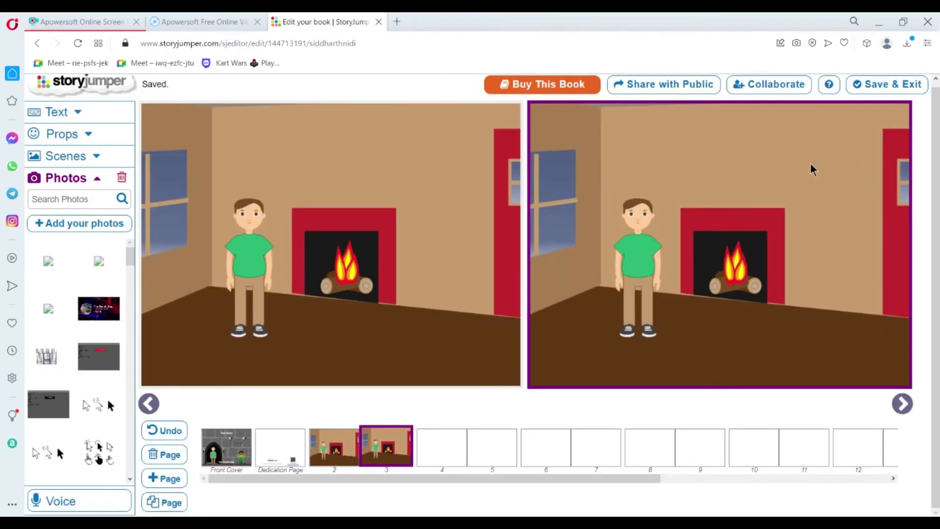
# Step: Apply the yellow seashore scene with the small sandy island to blank page 4
pyautogui.click(458, 446)
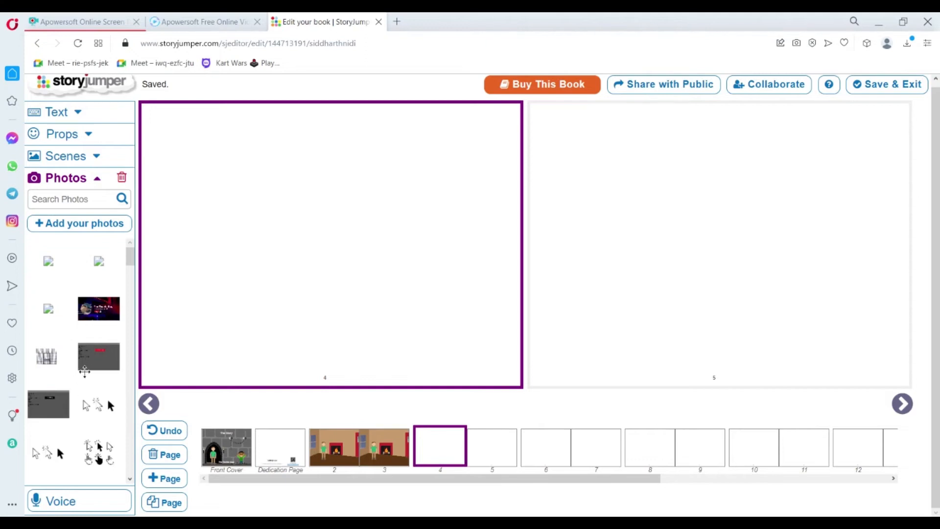
pyautogui.click(63, 156)
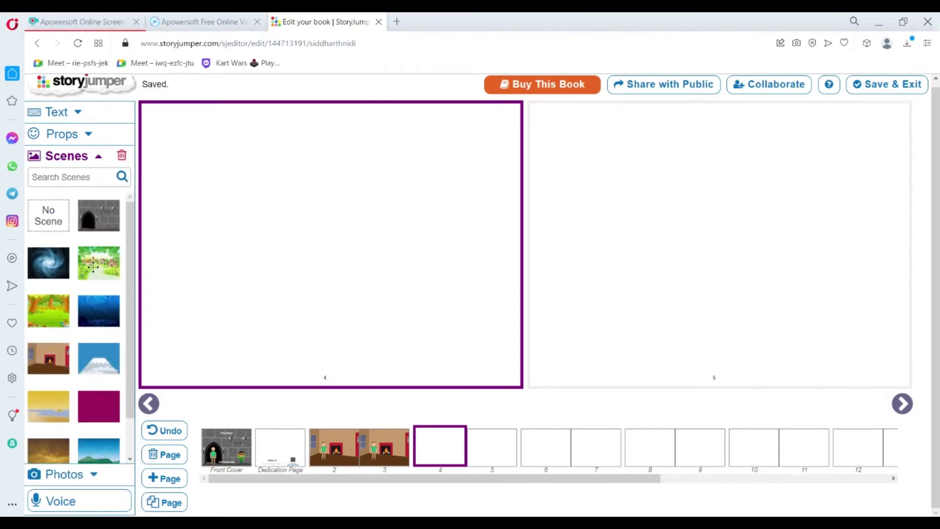
pyautogui.scroll(-1, 96, 283)
pyautogui.click(85, 365)
pyautogui.click(73, 366)
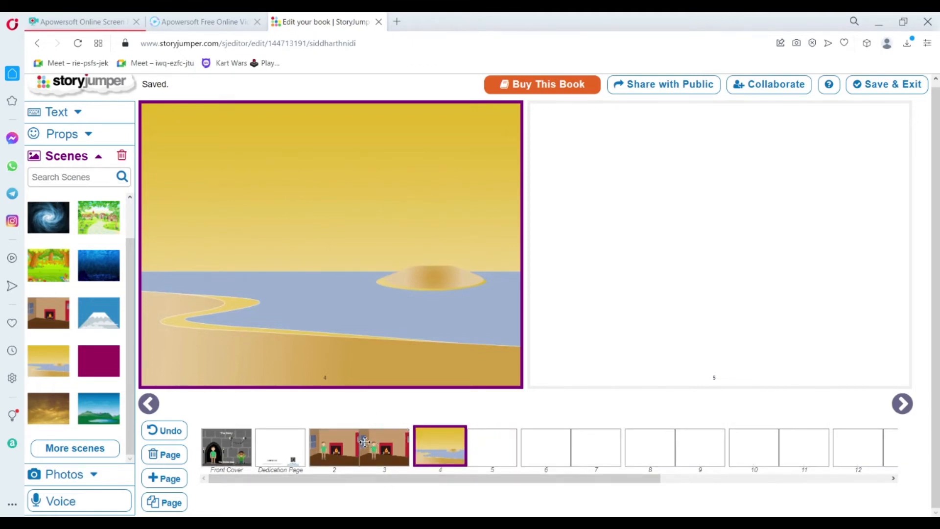
# Step: Show page 3 and look along the page strip as far as the back cover and back
pyautogui.click(365, 443)
pyautogui.click(389, 446)
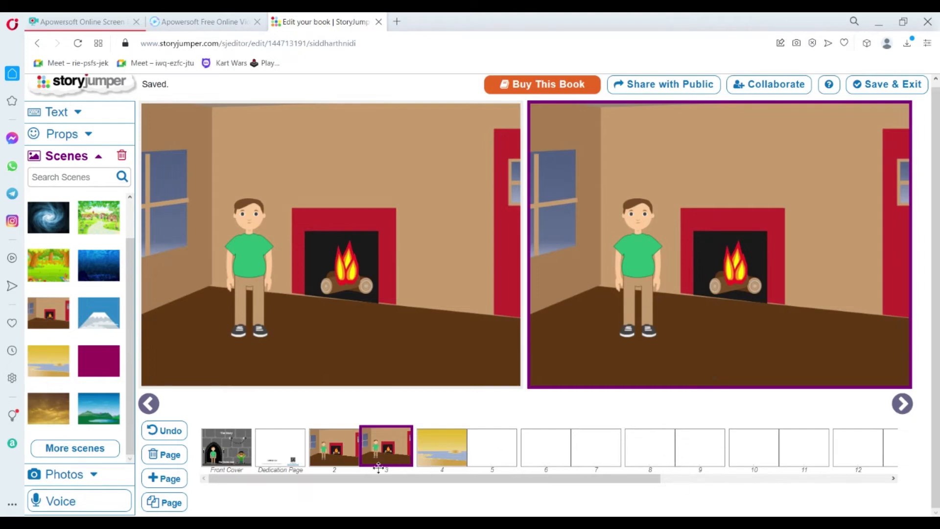
pyautogui.moveTo(376, 479); pyautogui.dragTo(550, 478)
pyautogui.moveTo(455, 478); pyautogui.dragTo(821, 448)
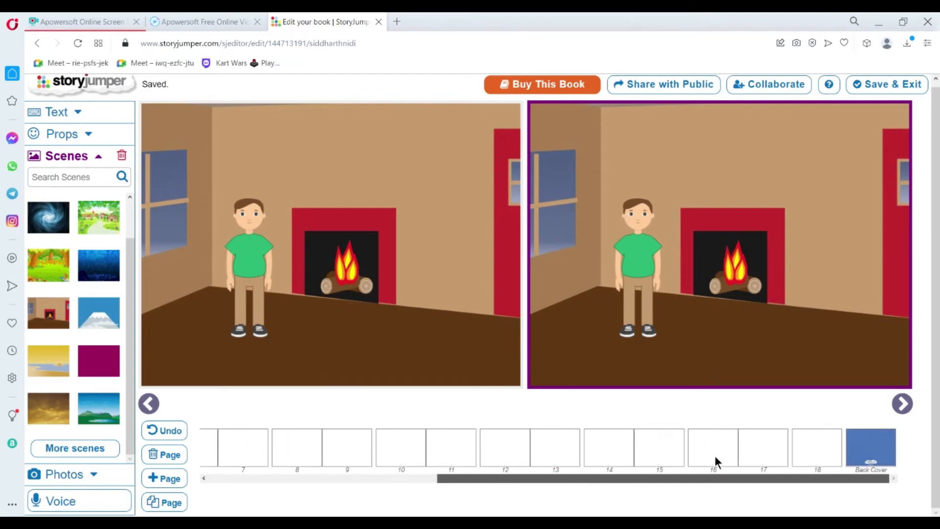
pyautogui.moveTo(716, 458); pyautogui.dragTo(437, 446)
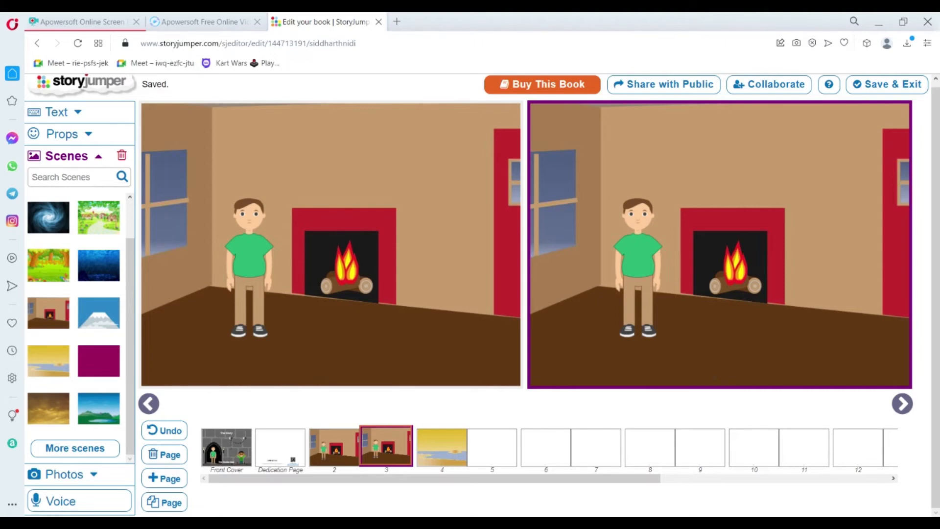
# Step: Move the fireplace page 3 behind the yellow seashore page so they swap places, and view both reordered pages
pyautogui.moveTo(387, 447); pyautogui.dragTo(461, 473)
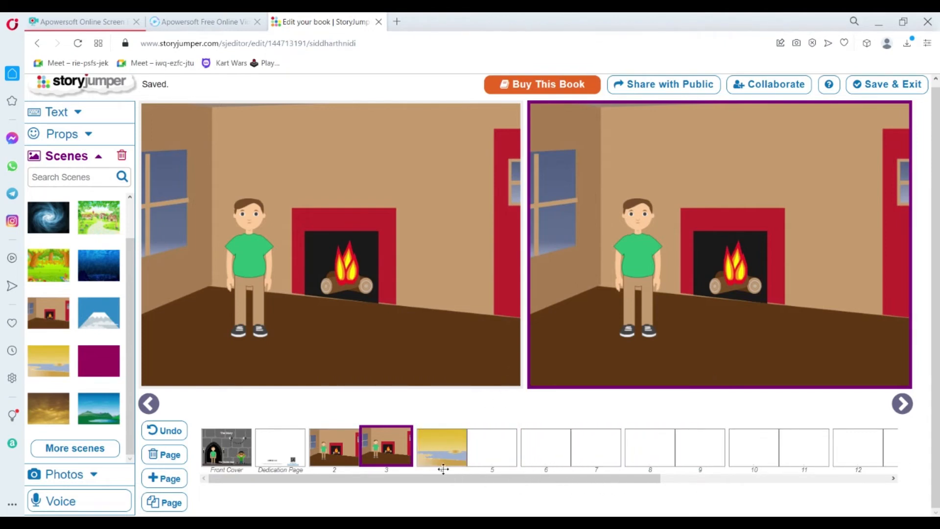
pyautogui.click(437, 441)
pyautogui.click(367, 457)
pyautogui.moveTo(382, 439); pyautogui.dragTo(510, 458)
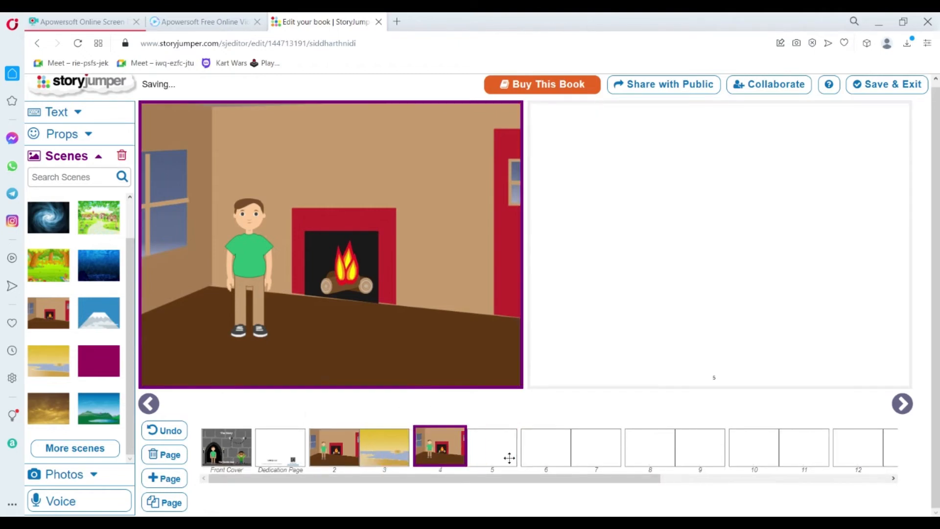
pyautogui.click(374, 447)
pyautogui.click(425, 452)
pyautogui.click(392, 450)
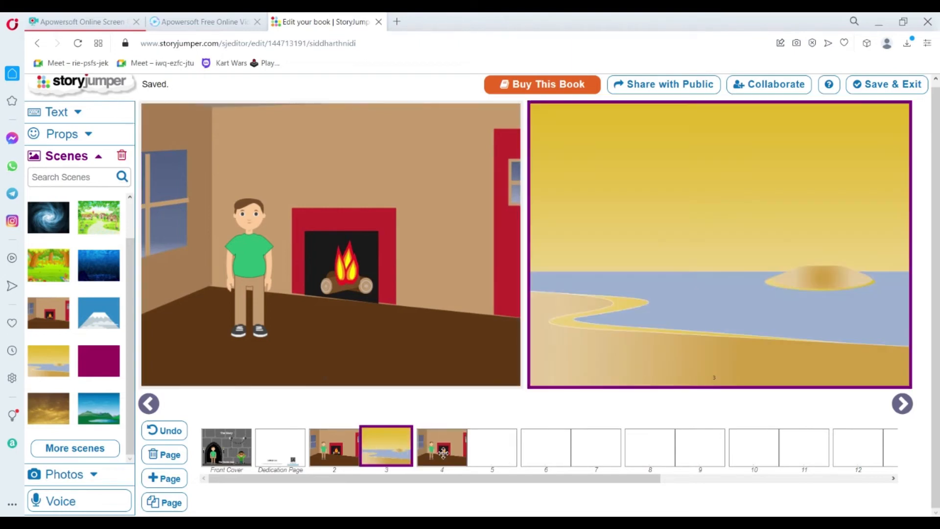
pyautogui.click(443, 453)
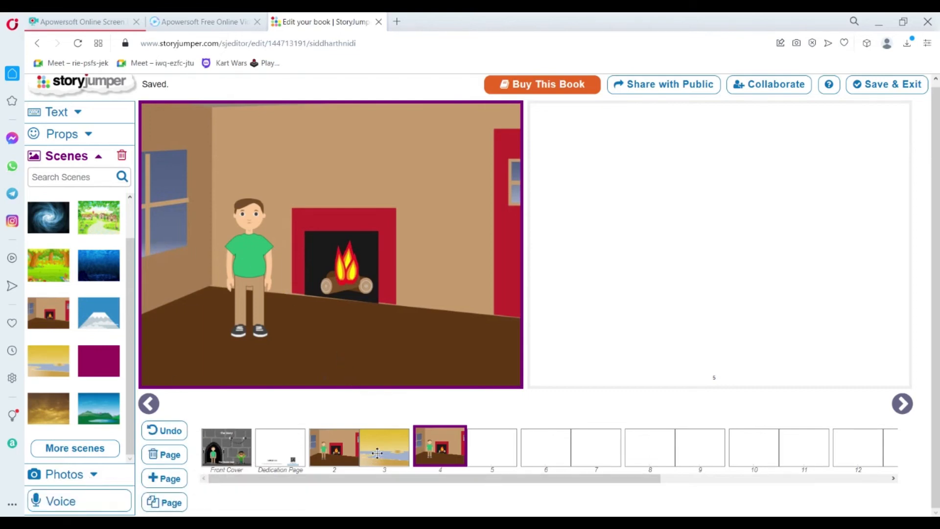
# Step: Place a speech bubble with its tail at the lower left on page 2 over the boy and fireplace, ready for text
pyautogui.click(353, 444)
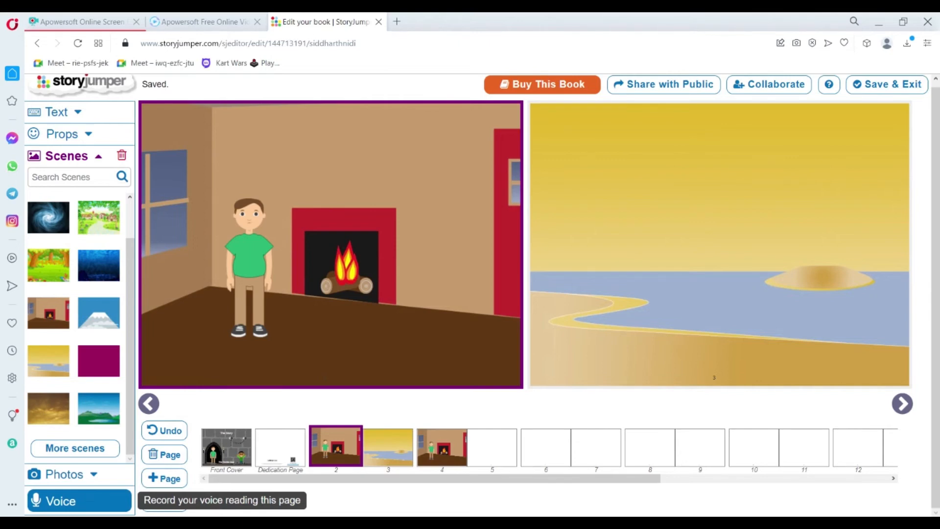
pyautogui.click(88, 134)
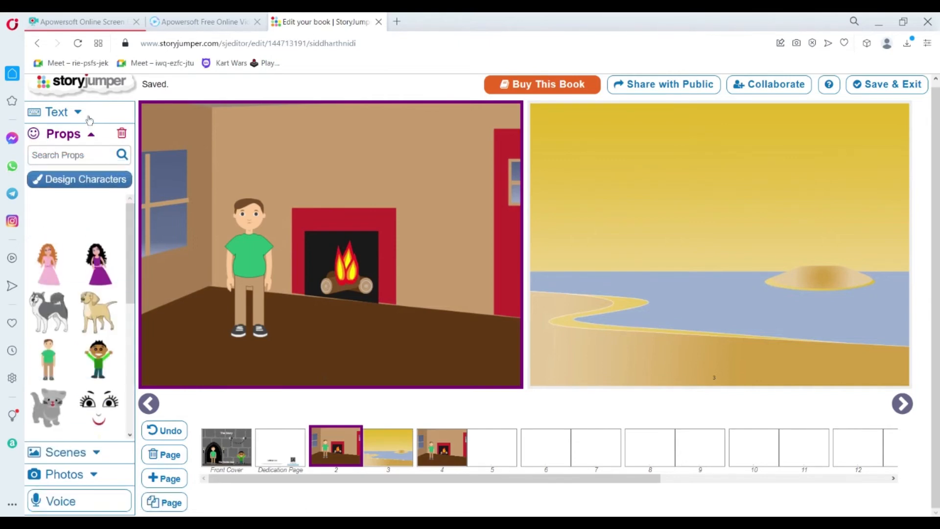
pyautogui.click(73, 111)
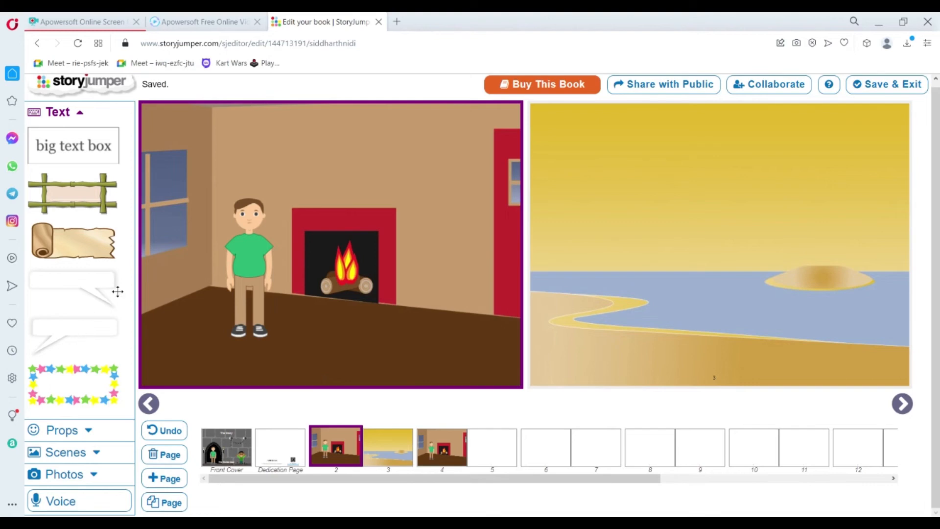
pyautogui.moveTo(78, 325); pyautogui.dragTo(302, 210)
pyautogui.click(288, 196)
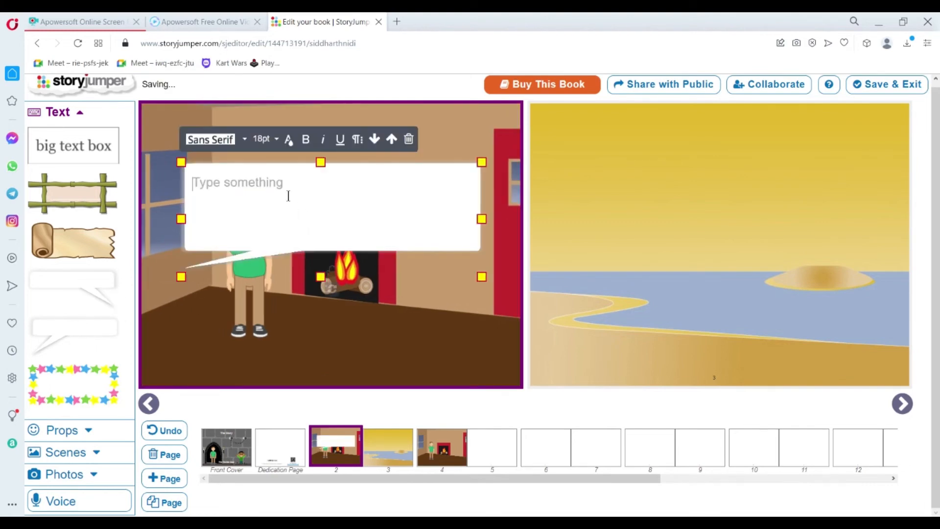
# Step: Enter "hi" in page 2's speech bubble, then narrow and move it so its tail points at the boy's face
pyautogui.write('hi')
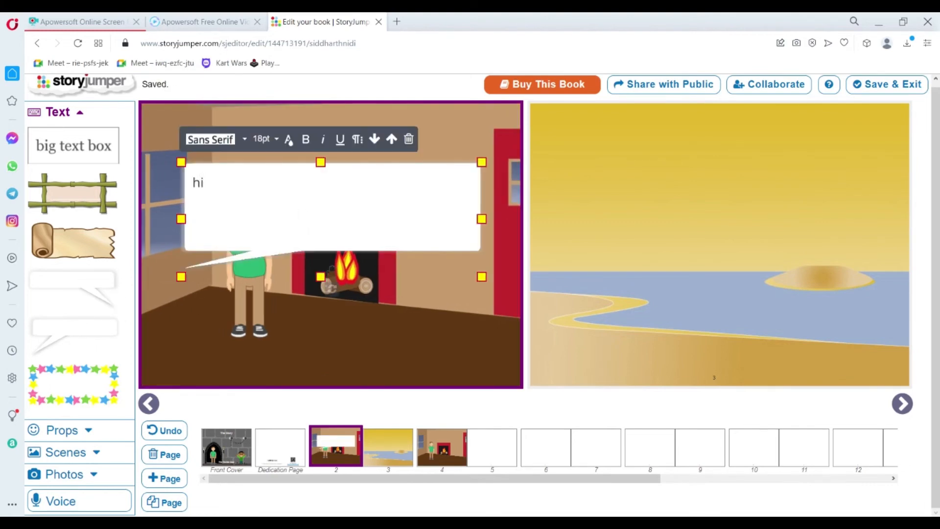
pyautogui.moveTo(336, 267); pyautogui.dragTo(397, 218)
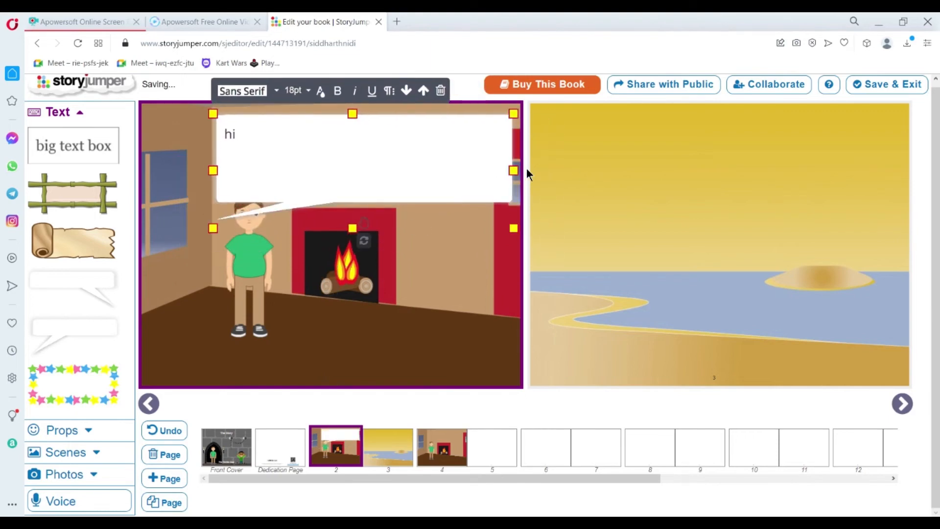
pyautogui.moveTo(513, 171); pyautogui.dragTo(336, 170)
pyautogui.moveTo(282, 215); pyautogui.dragTo(315, 210)
# Step: Add the smiling boy with raised arms as a prop to page 2, between the fireplace and the red door
pyautogui.click(93, 432)
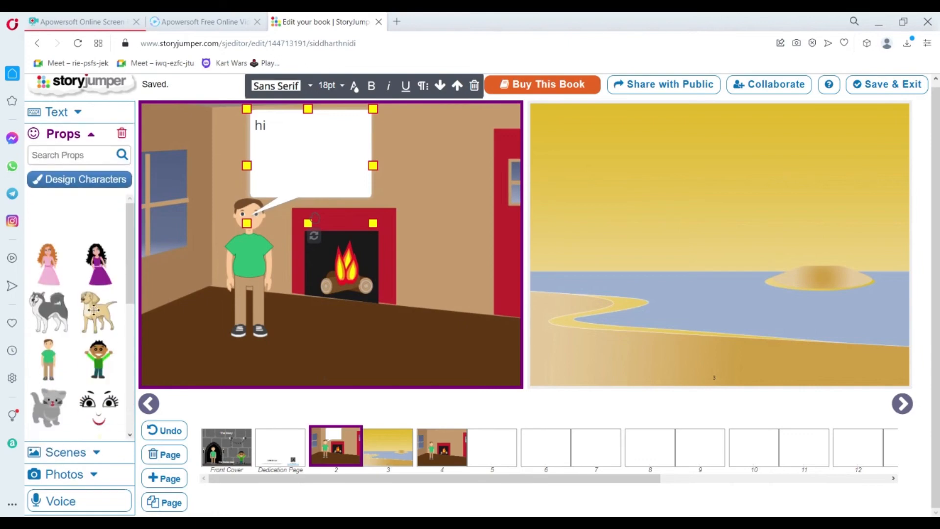
pyautogui.moveTo(96, 363); pyautogui.dragTo(453, 319)
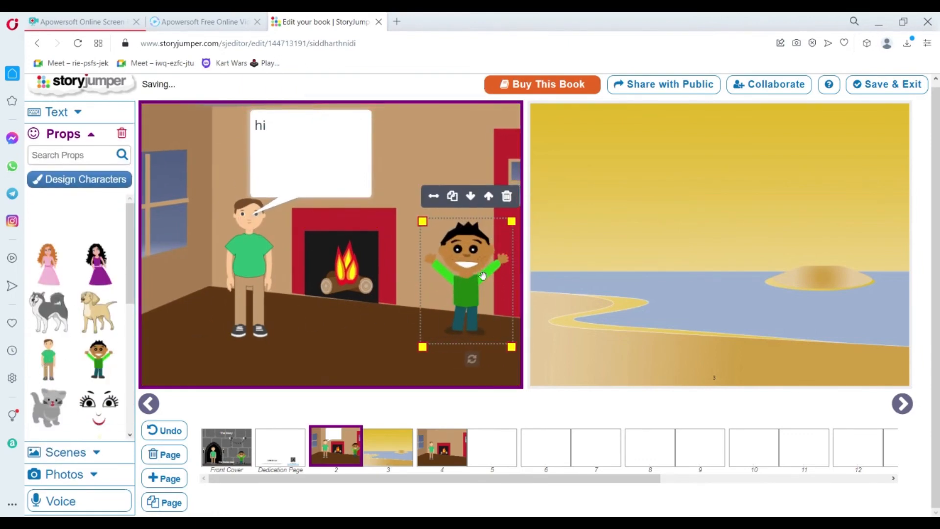
pyautogui.click(66, 129)
pyautogui.click(62, 112)
# Step: Shrink the "hi" speech bubble to a small box and position it just above the first boy's head
pyautogui.click(300, 162)
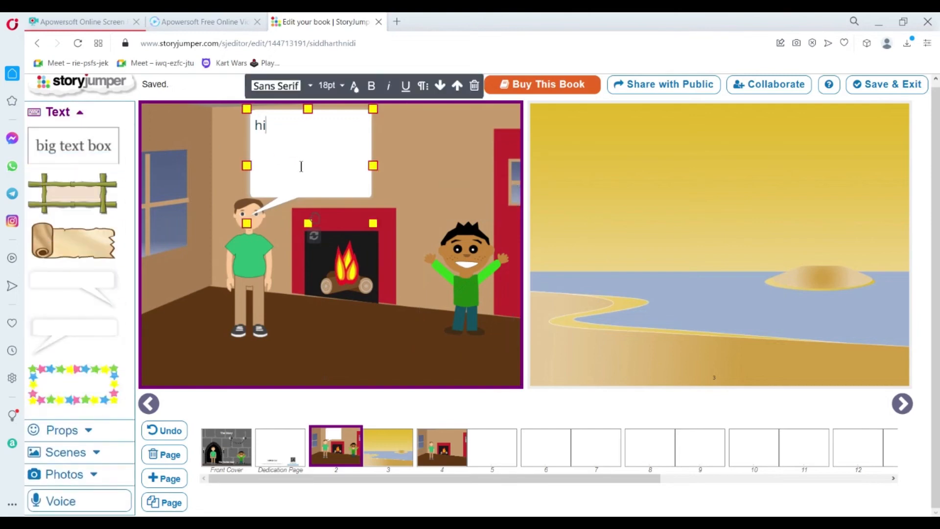
pyautogui.moveTo(375, 223); pyautogui.dragTo(313, 206)
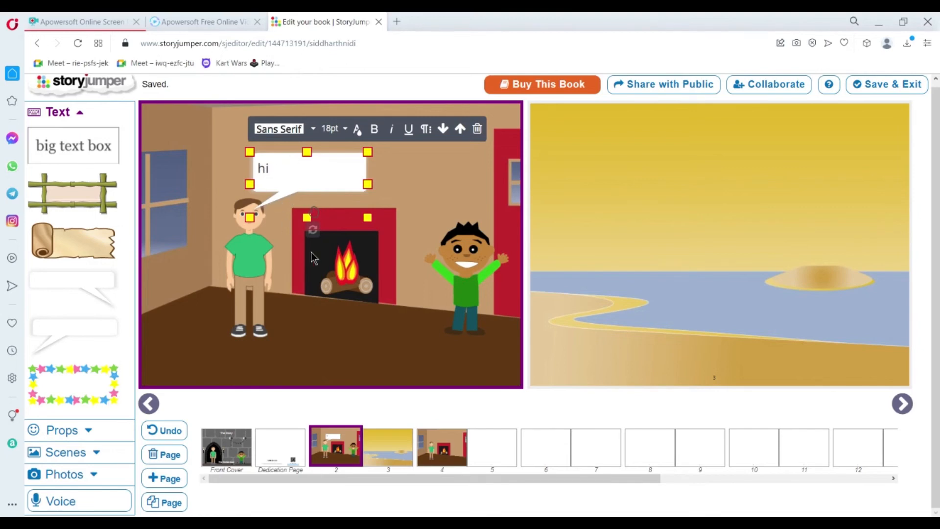
pyautogui.moveTo(313, 211); pyautogui.dragTo(309, 213)
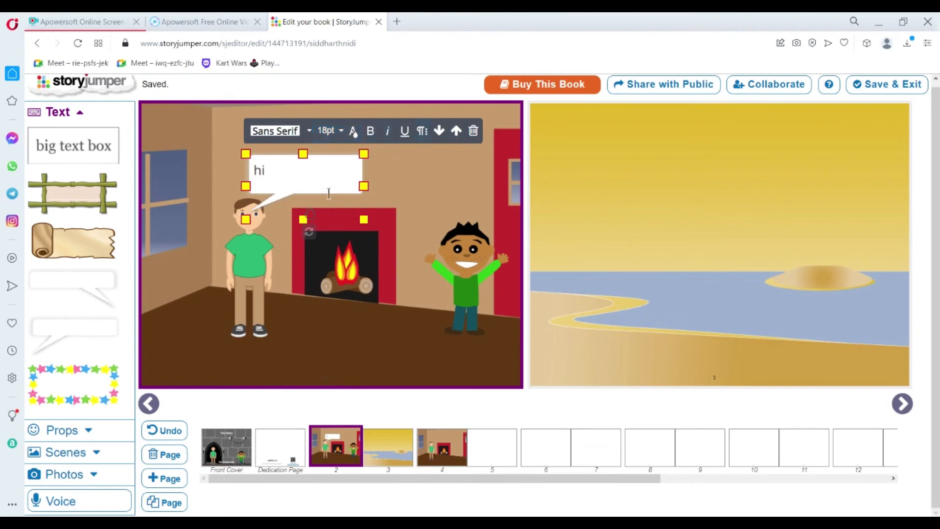
# Step: Add a big text box to the seashore page 3 containing "once there lived....."
pyautogui.moveTo(83, 155); pyautogui.dragTo(657, 210)
pyautogui.click(635, 184)
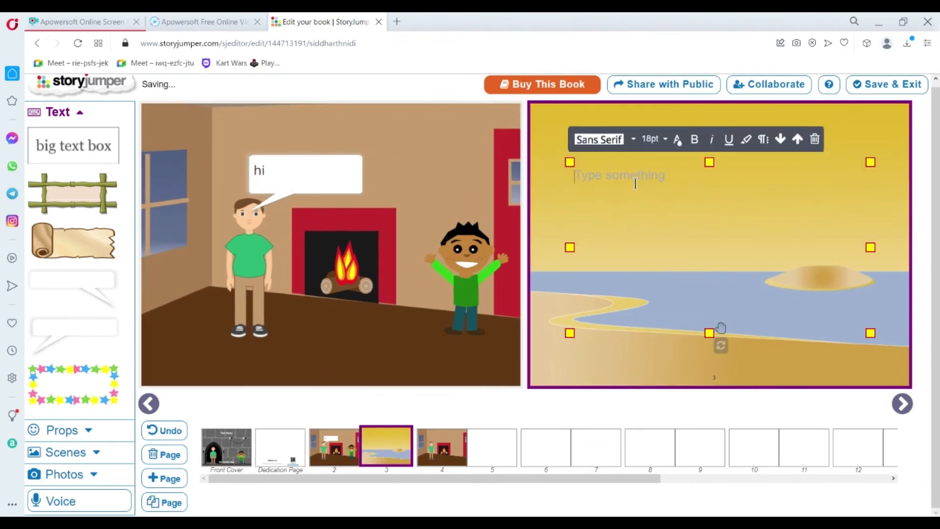
pyautogui.write('once')
pyautogui.write('thr e')
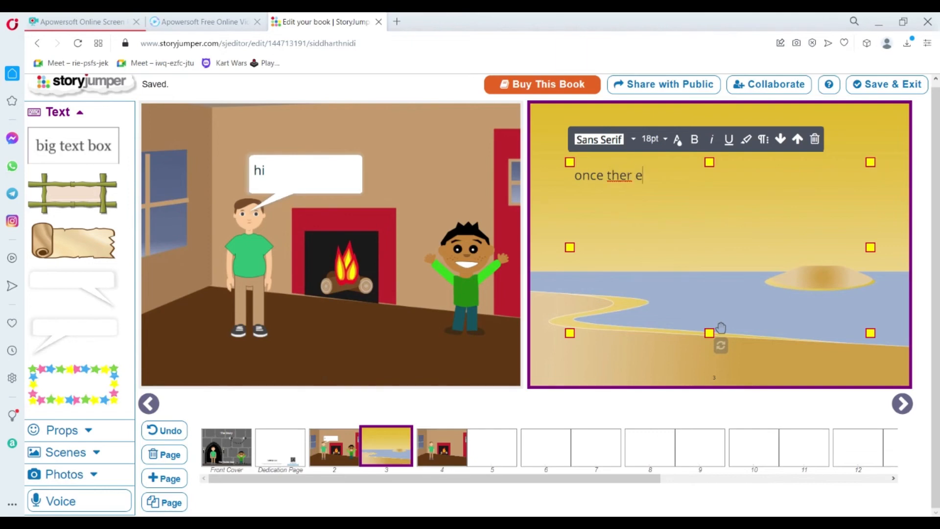
pyautogui.write('e')
pyautogui.click(655, 370)
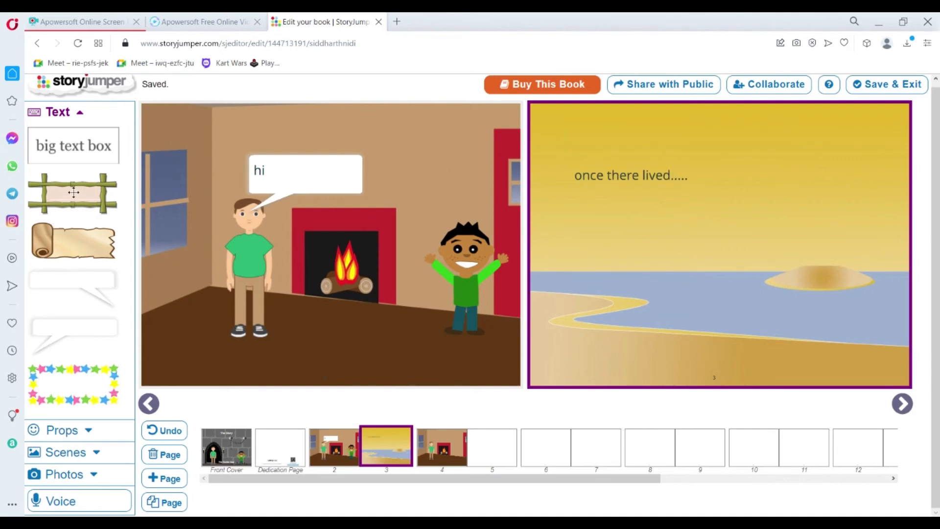
# Step: Try the bamboo-framed text box and the parchment scroll text box on page 3, deleting each one
pyautogui.moveTo(64, 198); pyautogui.dragTo(608, 228)
pyautogui.click(691, 213)
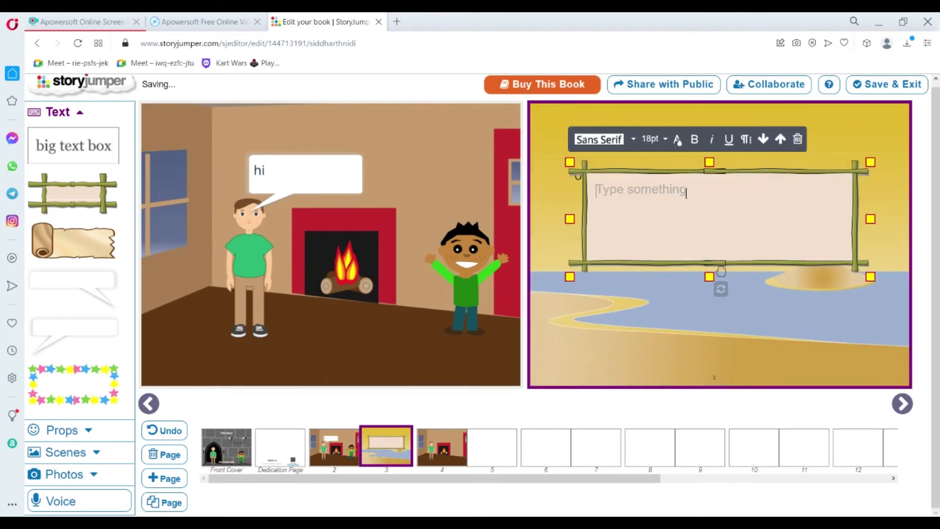
pyautogui.click(798, 139)
pyautogui.click(543, 105)
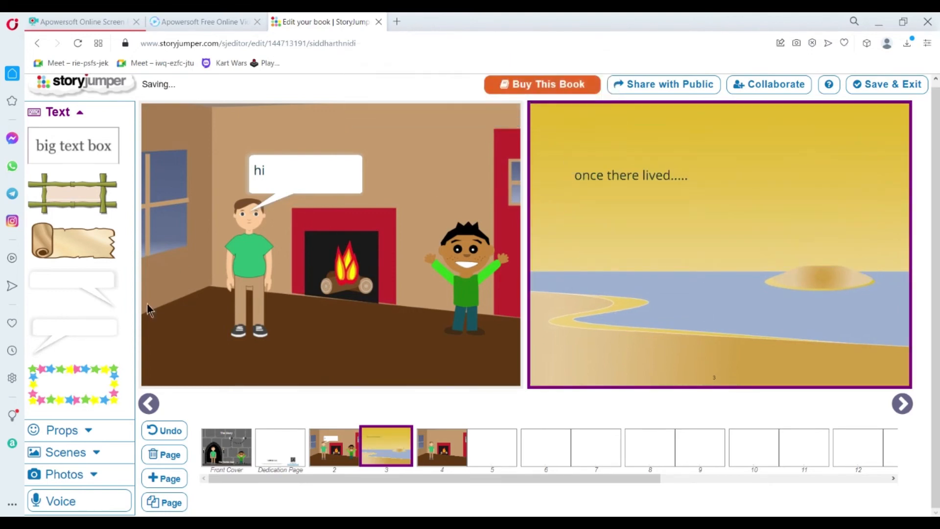
pyautogui.moveTo(80, 252); pyautogui.dragTo(808, 280)
pyautogui.click(725, 193)
pyautogui.click(798, 139)
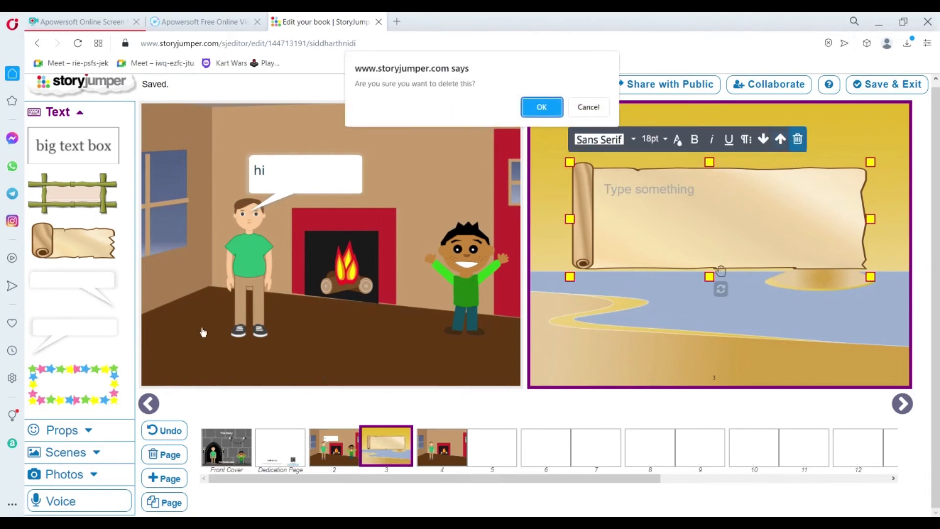
pyautogui.click(537, 113)
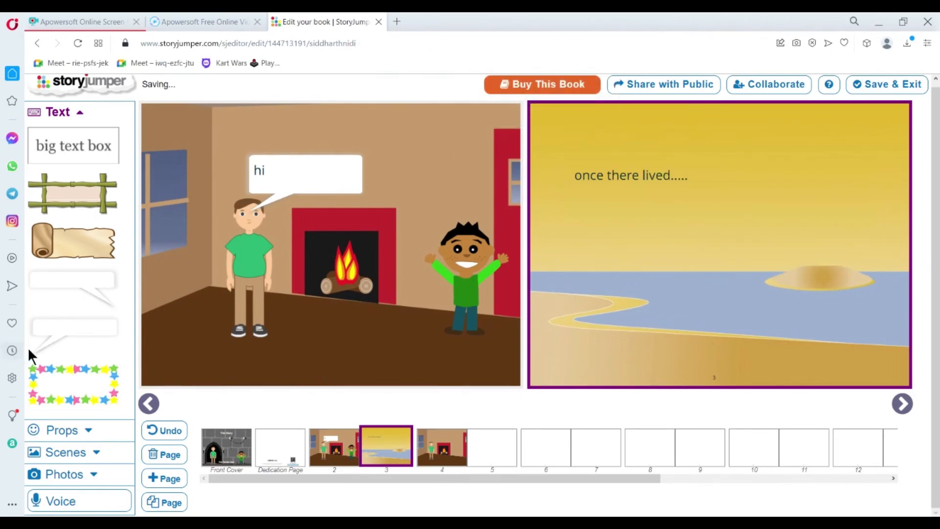
# Step: Try a speech bubble and the star-bordered text box on page 3, deleting each one
pyautogui.moveTo(101, 336); pyautogui.dragTo(718, 224)
pyautogui.click(718, 224)
pyautogui.click(797, 139)
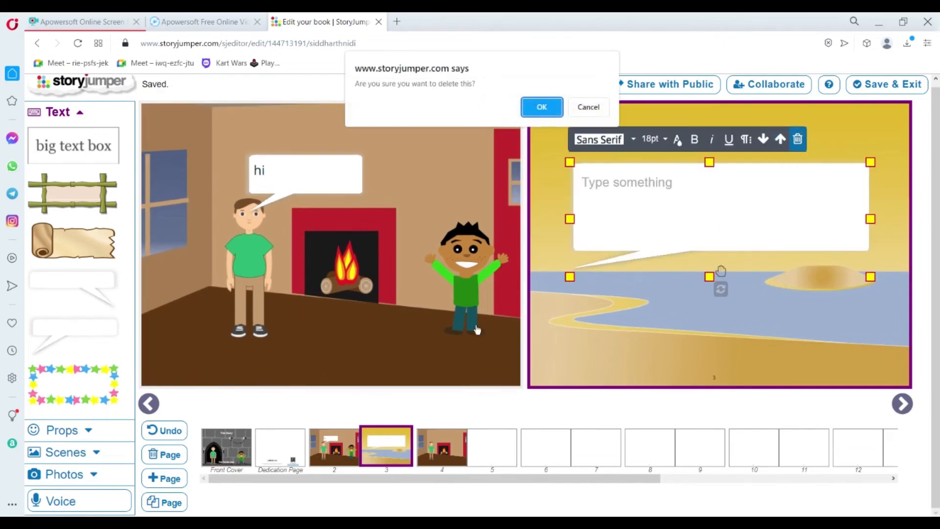
pyautogui.click(542, 107)
pyautogui.moveTo(68, 379); pyautogui.dragTo(771, 263)
pyautogui.click(756, 227)
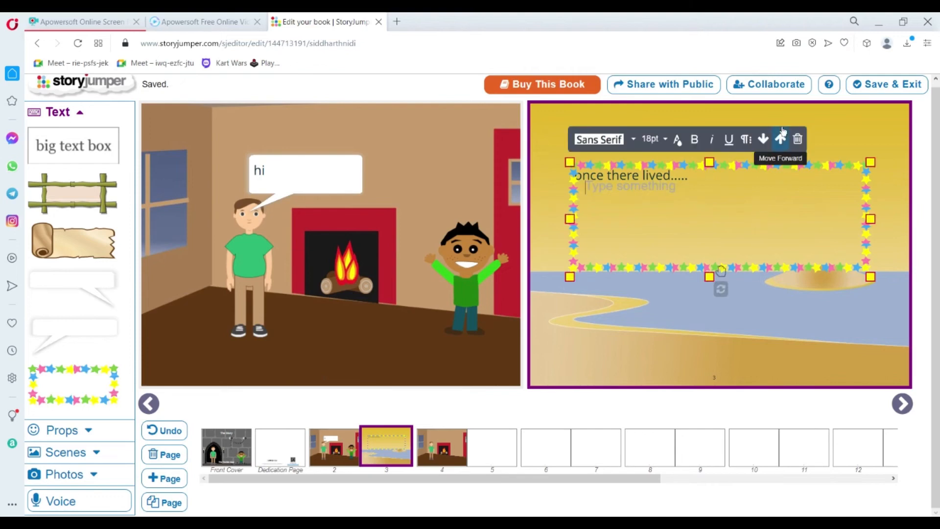
pyautogui.click(798, 139)
pyautogui.click(529, 110)
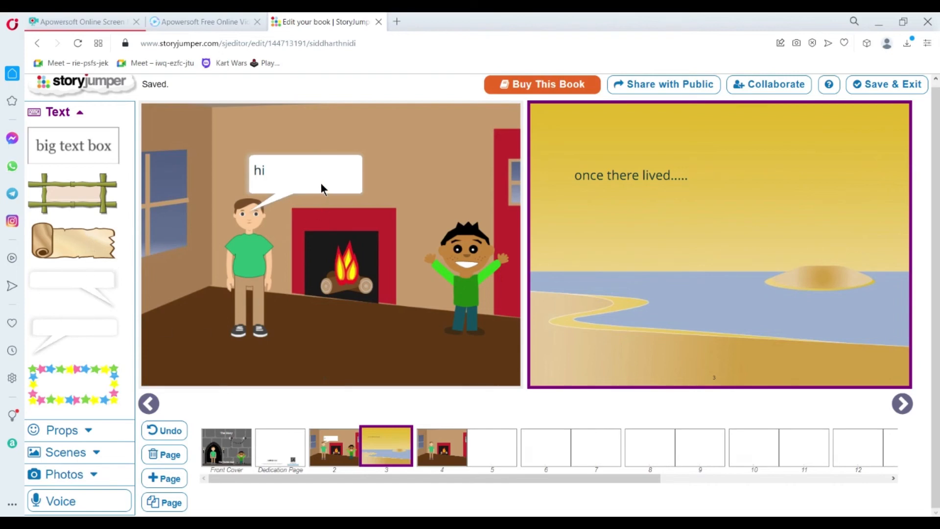
pyautogui.click(284, 168)
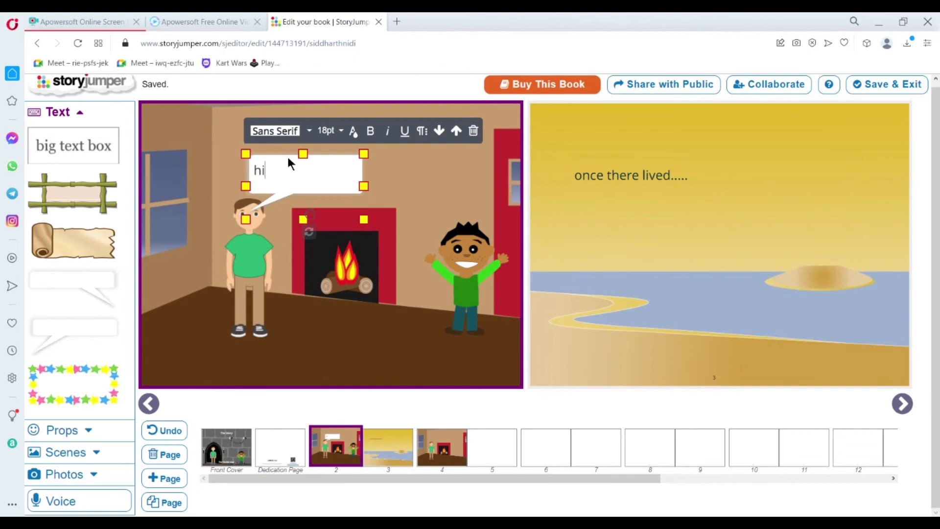
pyautogui.click(411, 200)
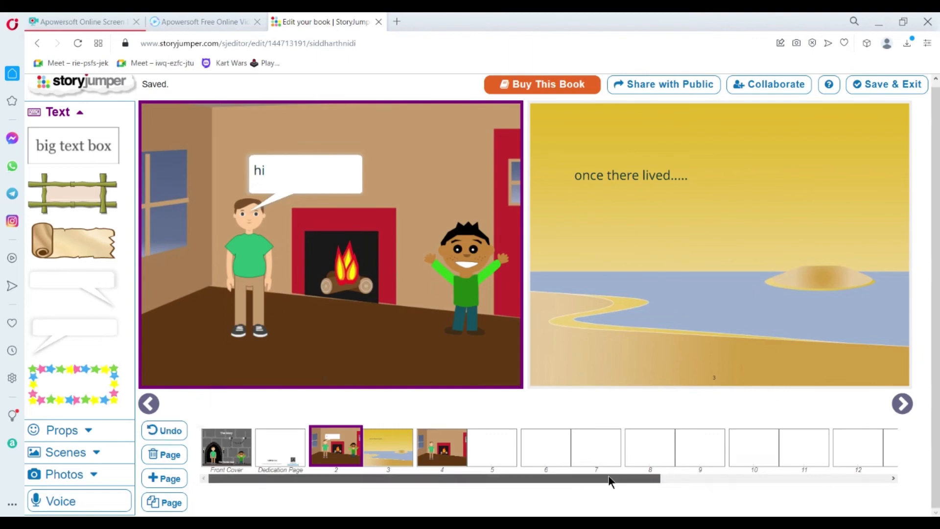
pyautogui.moveTo(609, 478); pyautogui.dragTo(427, 455)
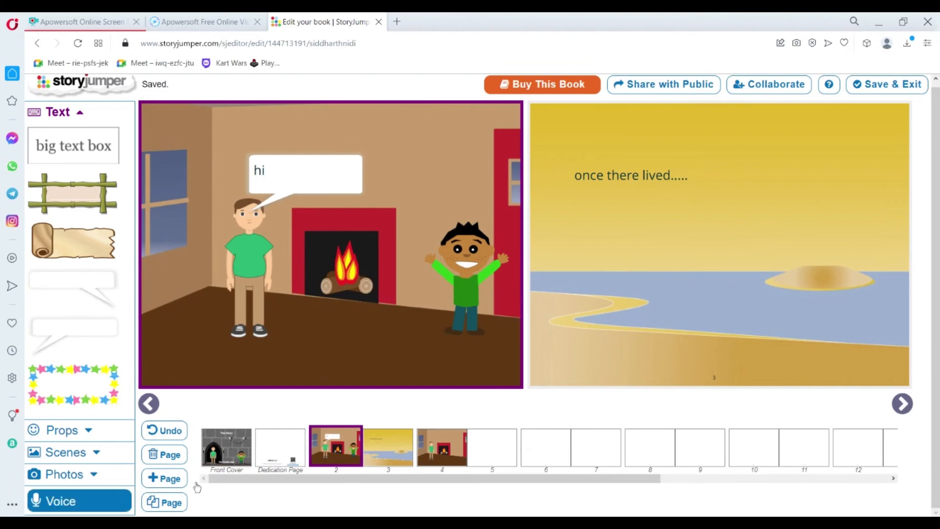
# Step: Record a short voice narration for page 2 and play it back
pyautogui.click(102, 502)
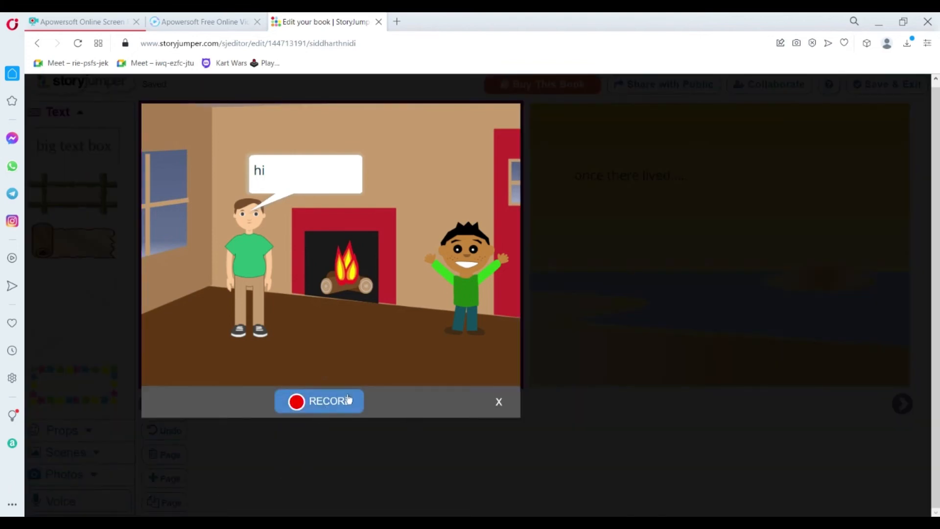
pyautogui.click(322, 409)
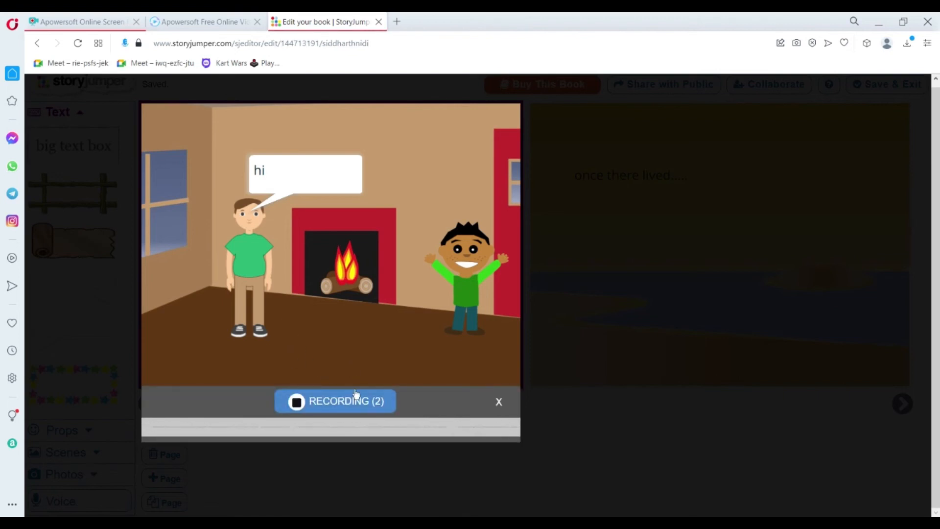
pyautogui.click(356, 397)
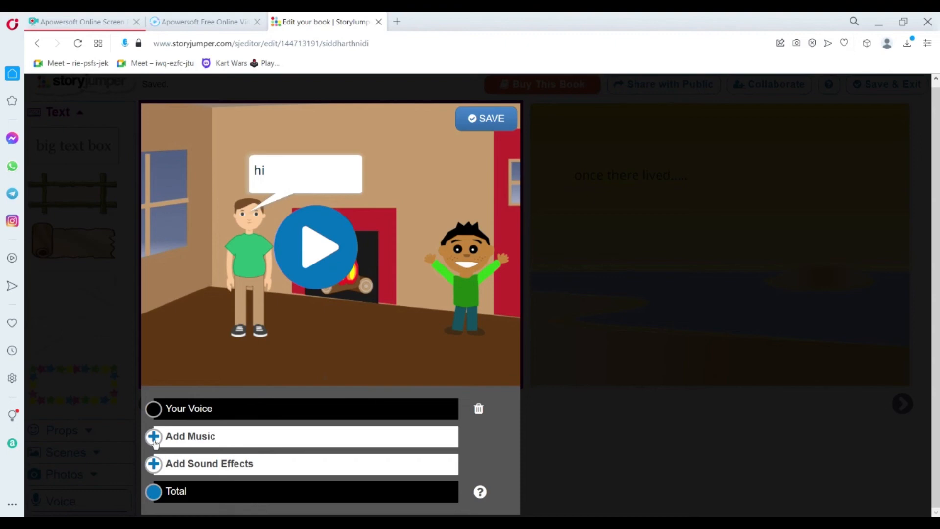
pyautogui.click(304, 247)
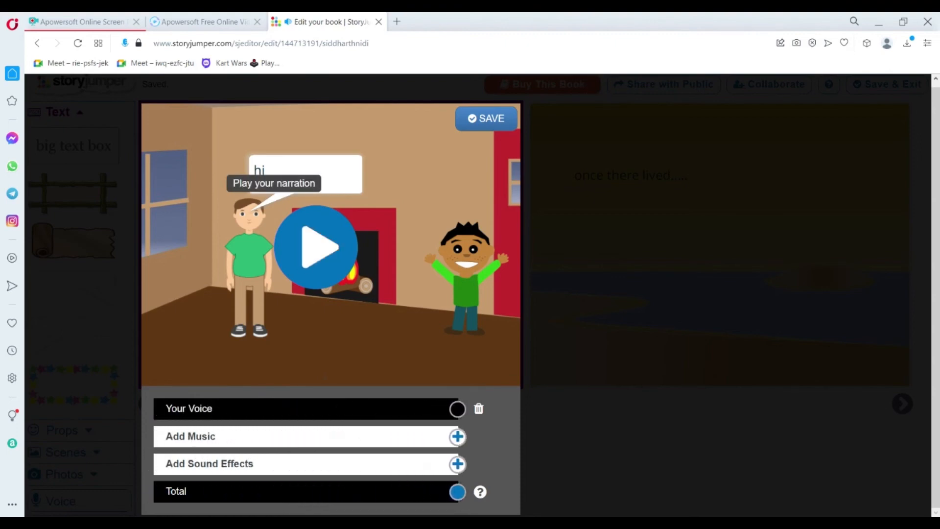
# Step: Add the "adventure" music to page 2's narration and play the mix
pyautogui.click(458, 437)
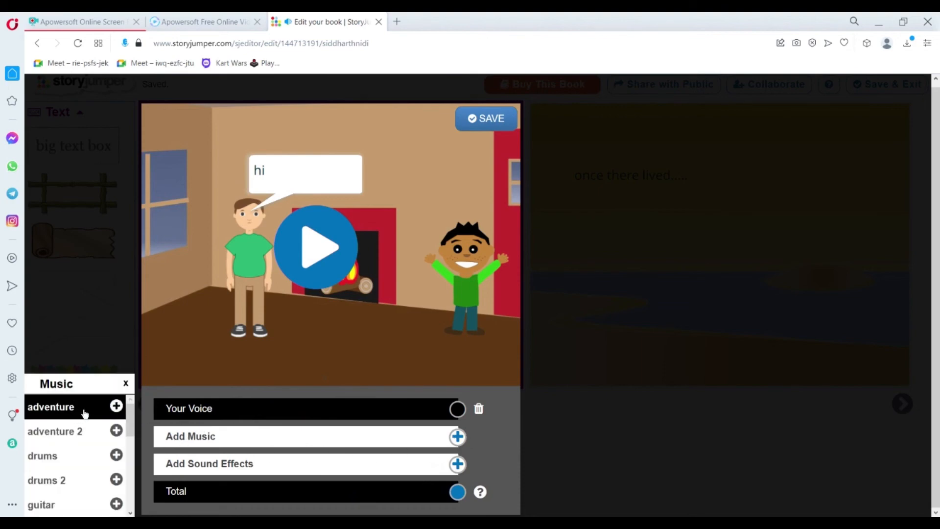
pyautogui.click(116, 410)
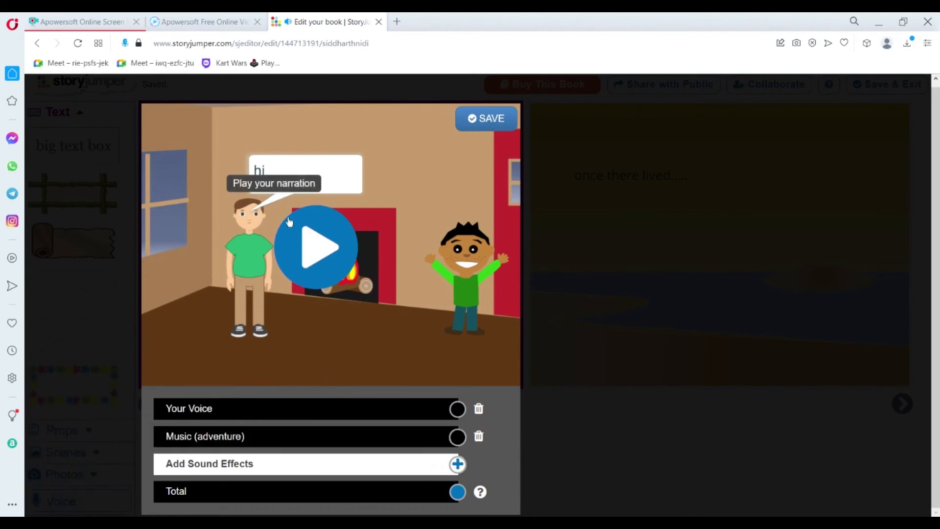
pyautogui.click(311, 273)
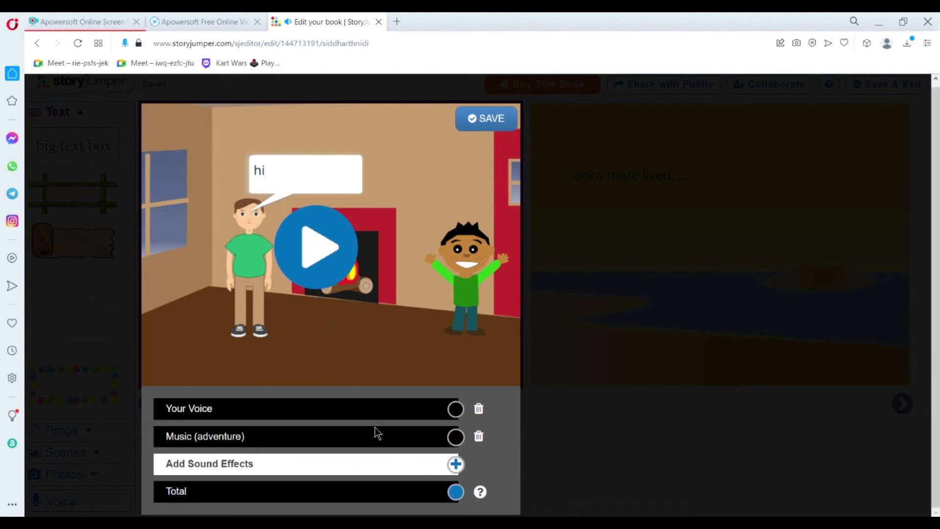
# Step: Add the "bad guy" sound effect a little past the middle of page 2's narration
pyautogui.click(455, 464)
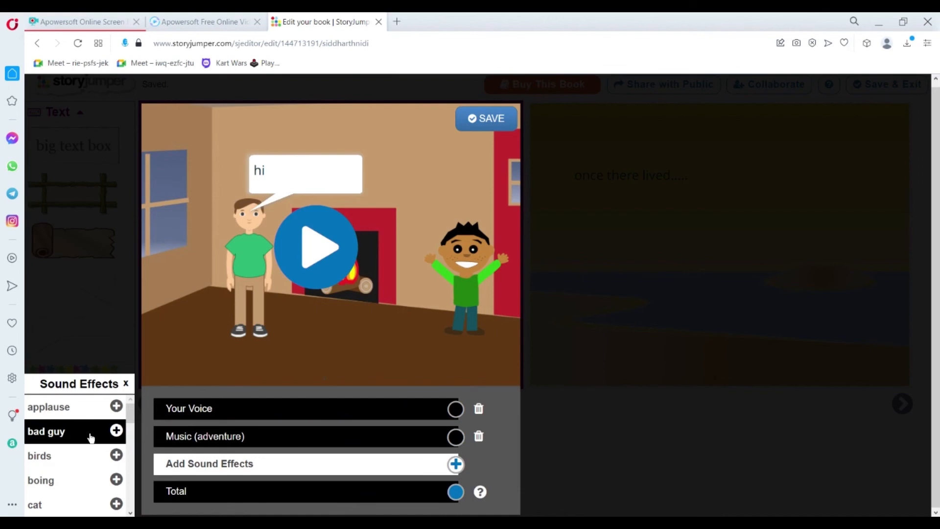
pyautogui.click(116, 431)
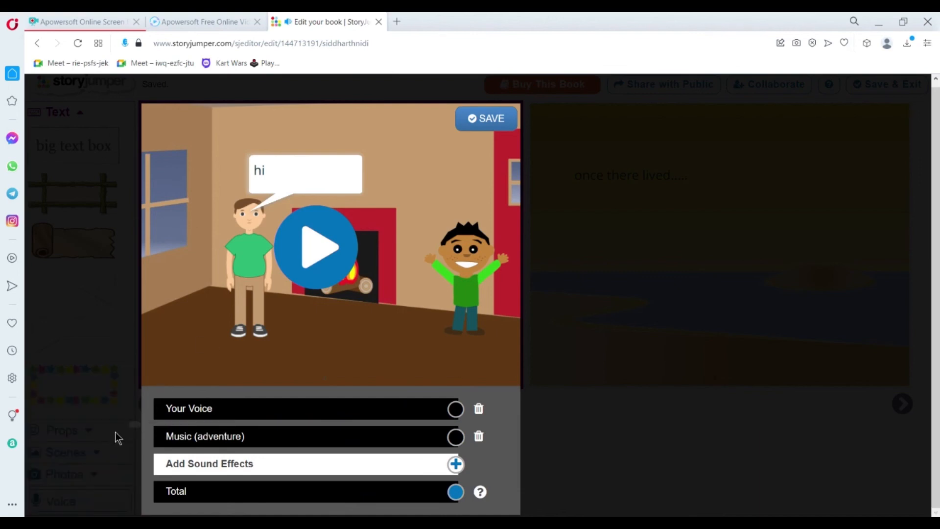
pyautogui.click(320, 248)
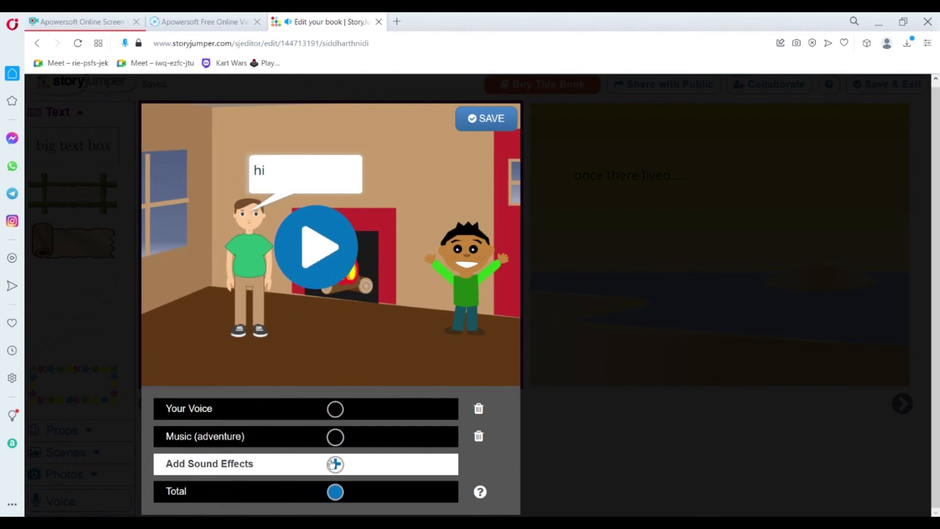
pyautogui.click(335, 464)
pyautogui.click(117, 431)
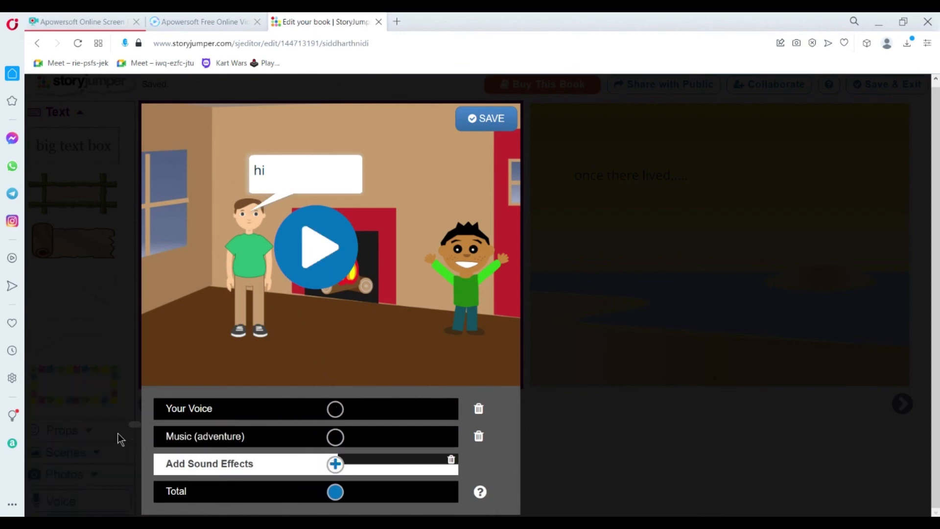
# Step: Play the narration with its music and sound effect, and save the audio for page 2
pyautogui.click(314, 252)
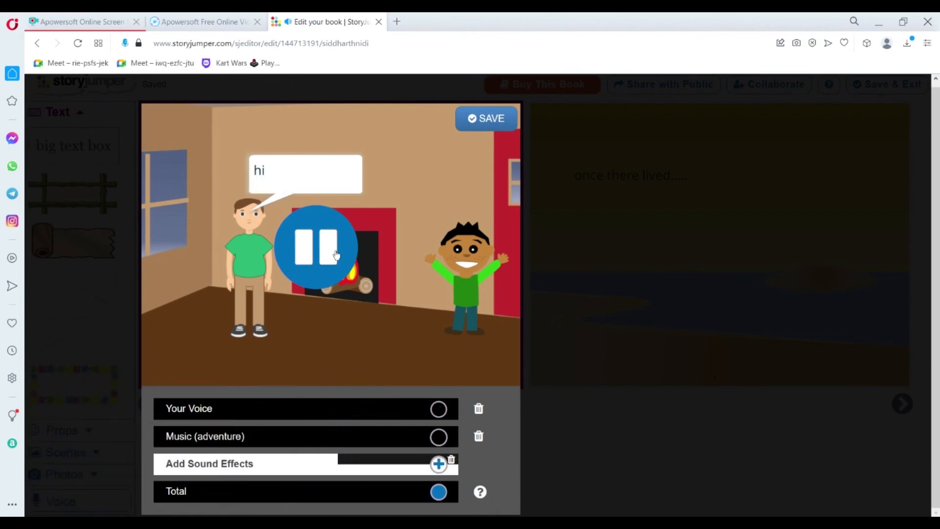
pyautogui.click(336, 254)
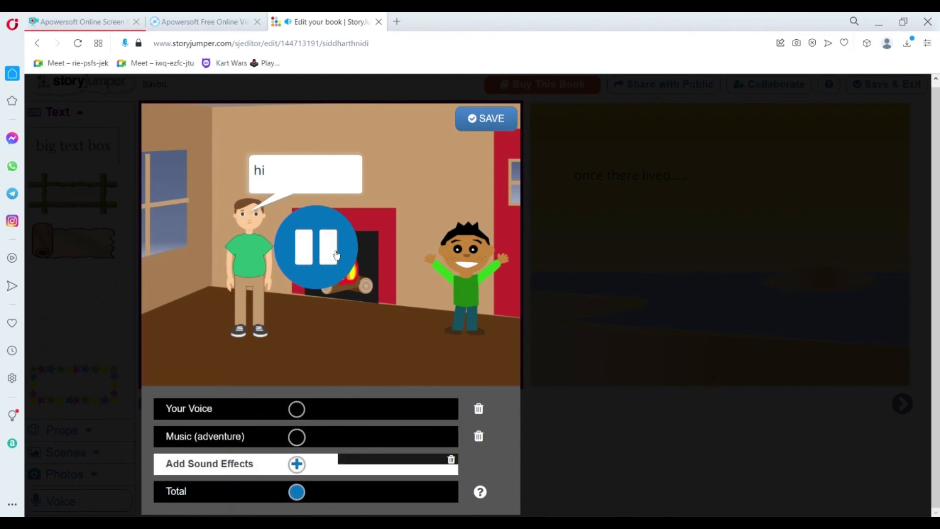
pyautogui.click(336, 254)
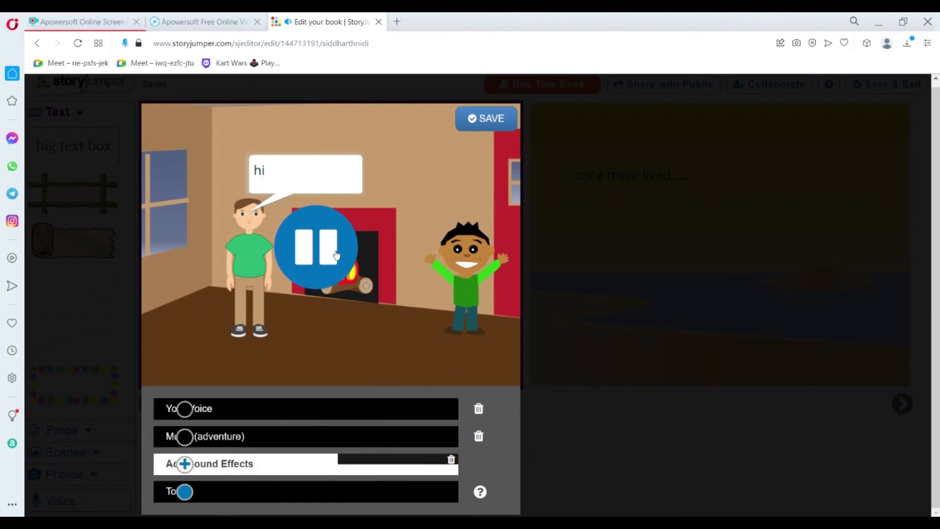
pyautogui.click(335, 255)
pyautogui.click(484, 129)
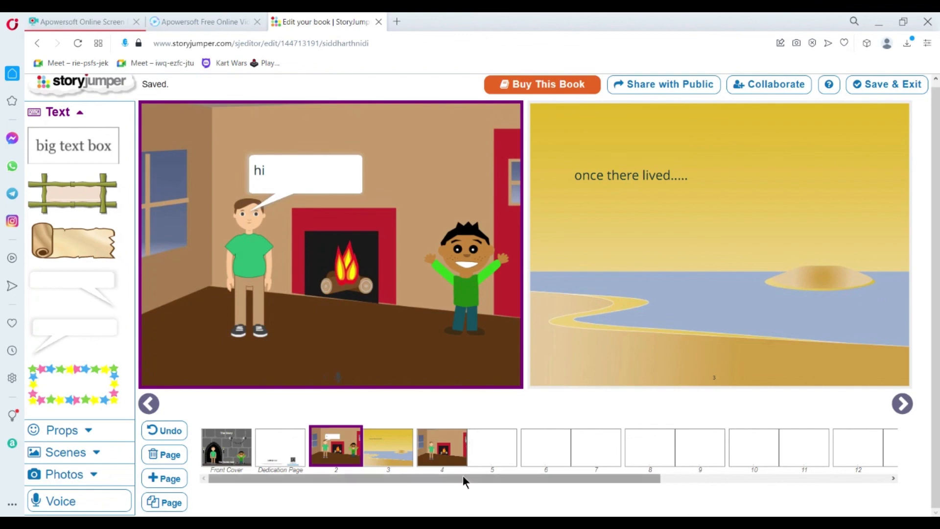
# Step: Look through the page thumbnails up to the back cover, and view the co-author invitation form without inviting anyone
pyautogui.moveTo(462, 475); pyautogui.dragTo(744, 504)
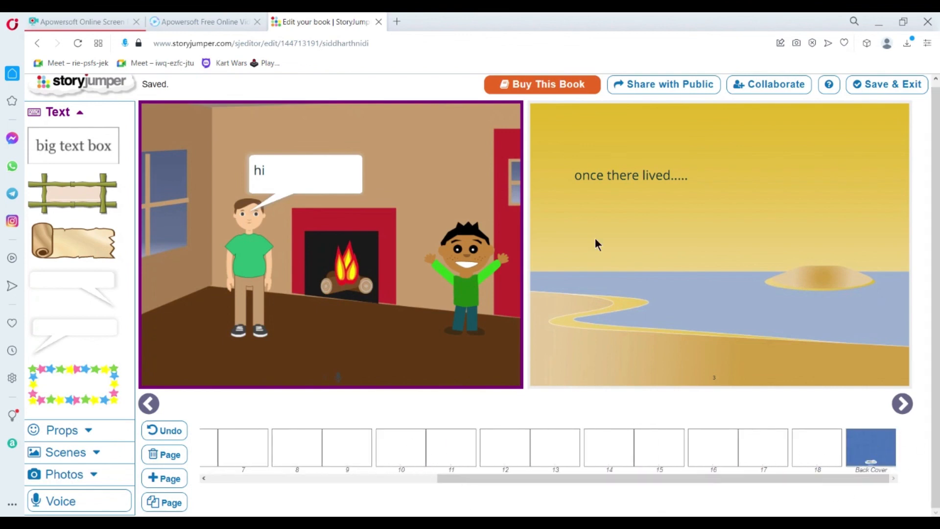
pyautogui.moveTo(563, 478); pyautogui.dragTo(343, 477)
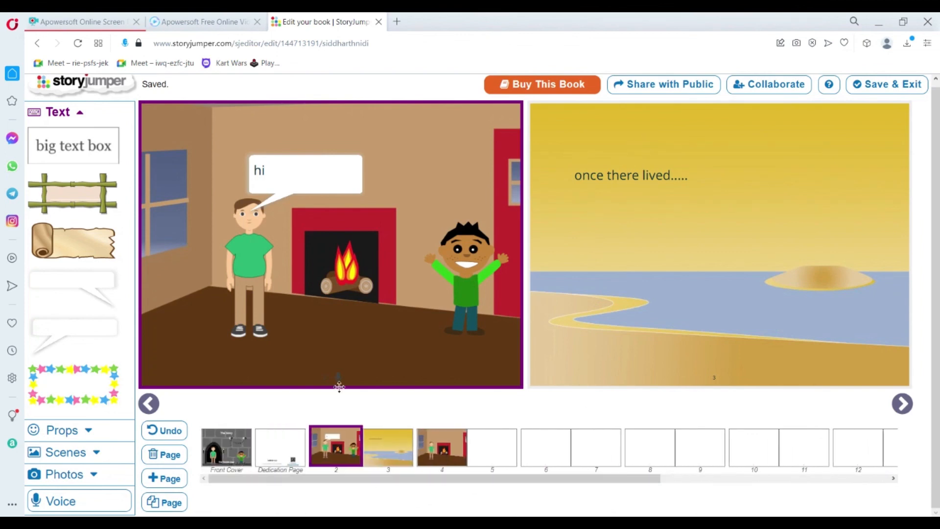
pyautogui.click(759, 85)
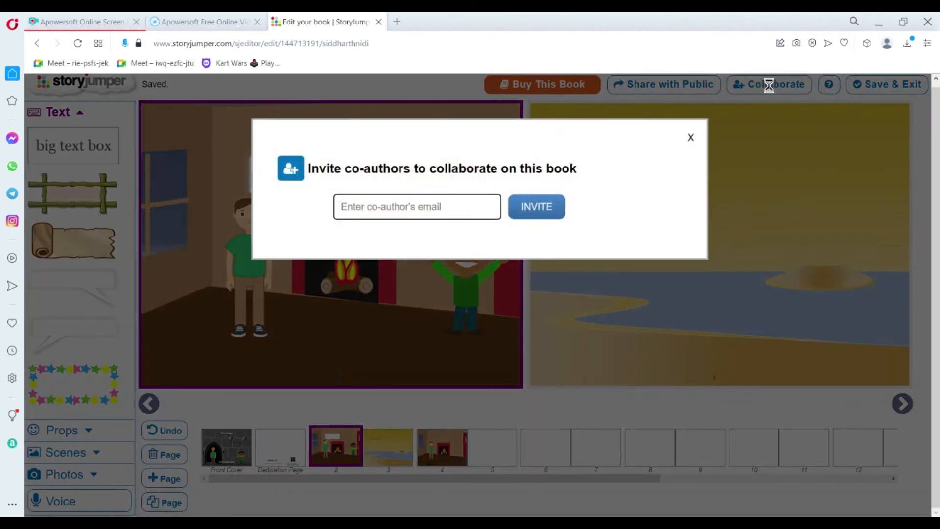
pyautogui.click(691, 139)
pyautogui.click(767, 84)
pyautogui.click(691, 139)
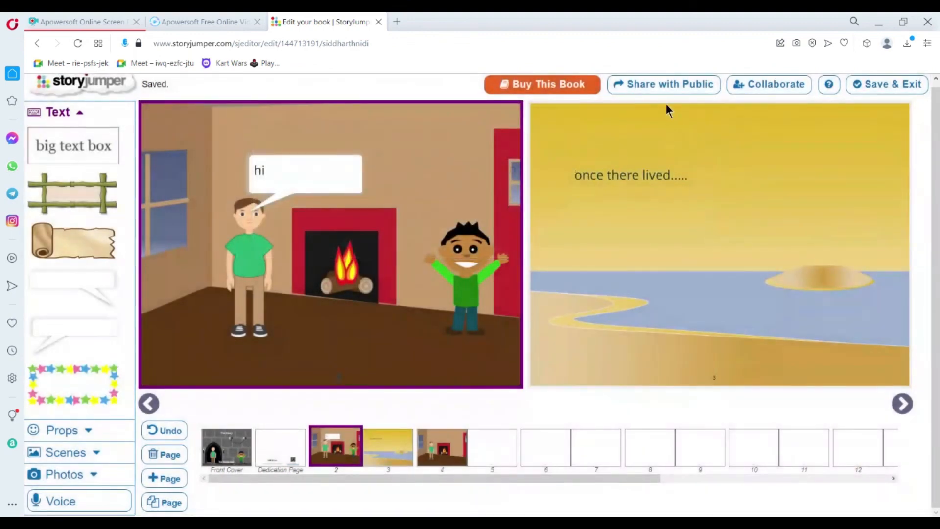
# Step: Review the book's public sharing options and its privacy level choices, leaving the privacy settings without saving
pyautogui.click(678, 98)
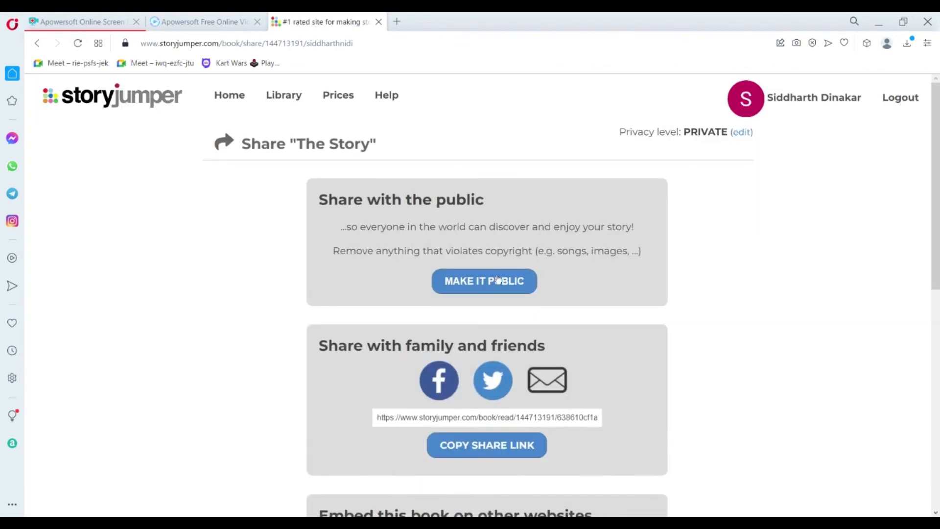
pyautogui.scroll(-4, 455, 274)
pyautogui.scroll(4, 487, 272)
pyautogui.click(739, 133)
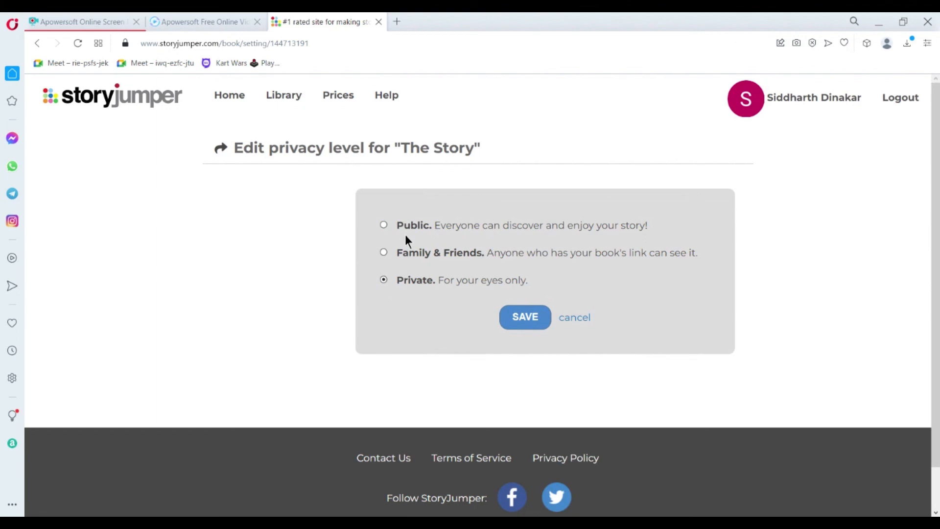
pyautogui.click(566, 323)
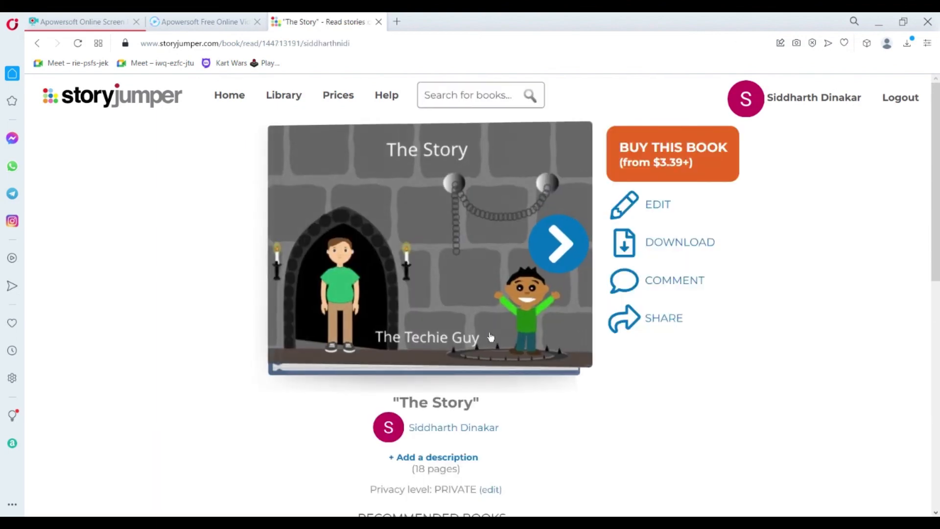
# Step: Add the description "Nothing" to the book "The Story"
pyautogui.scroll(-2, 494, 333)
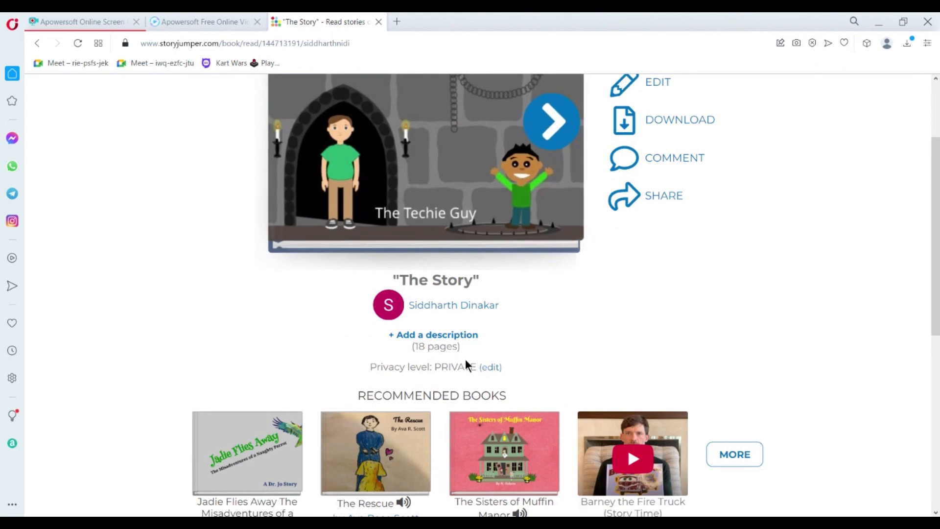
pyautogui.scroll(-1, 465, 360)
pyautogui.click(439, 273)
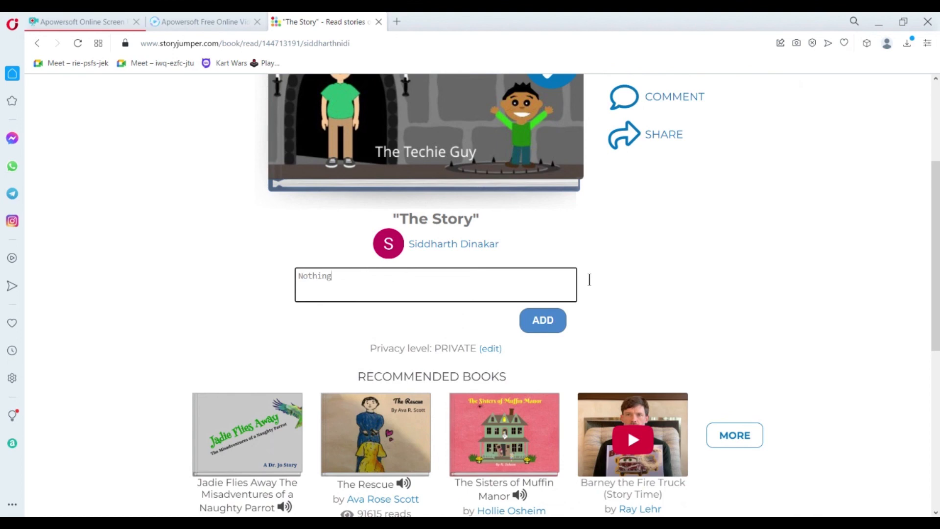
pyautogui.click(622, 272)
pyautogui.scroll(-4, 556, 348)
pyautogui.scroll(2, 549, 188)
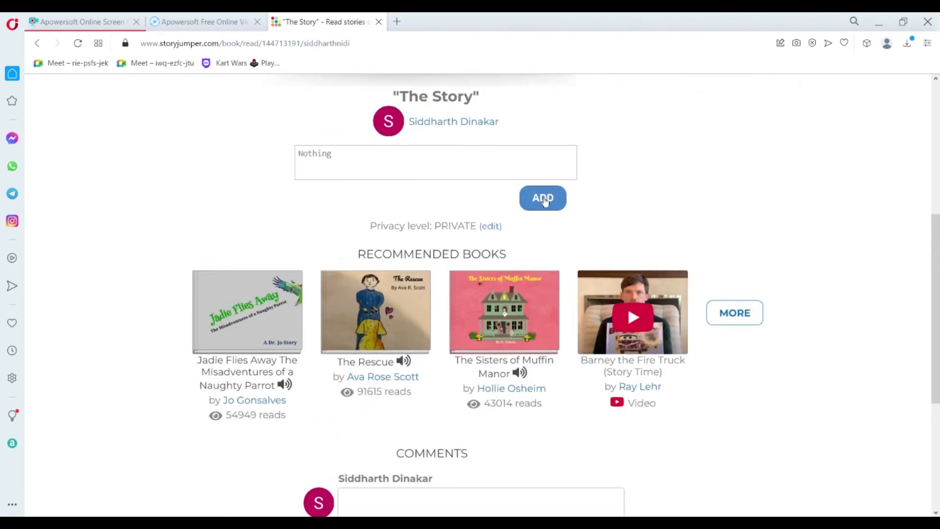
pyautogui.click(543, 198)
# Step: Examine the book page's description, recommended books and comment form, and return to the cover preview
pyautogui.scroll(-3, 484, 262)
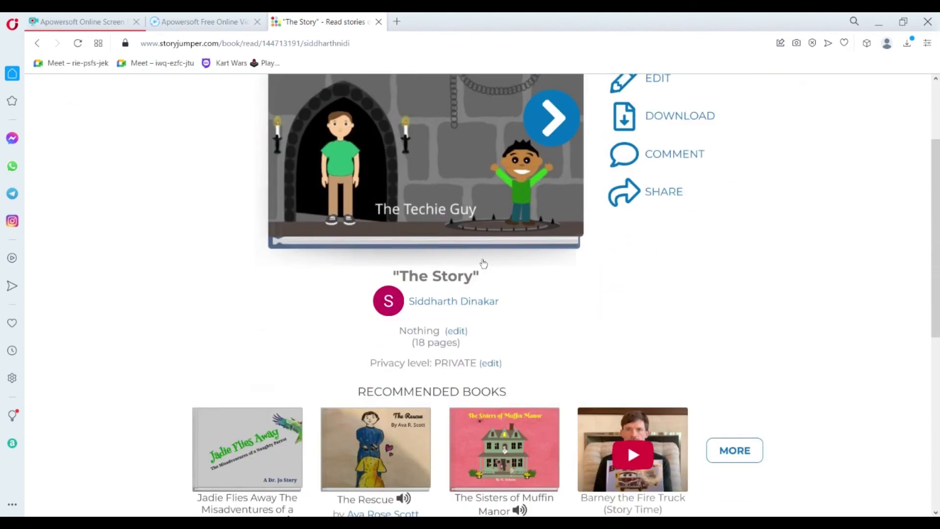
pyautogui.scroll(-2, 483, 264)
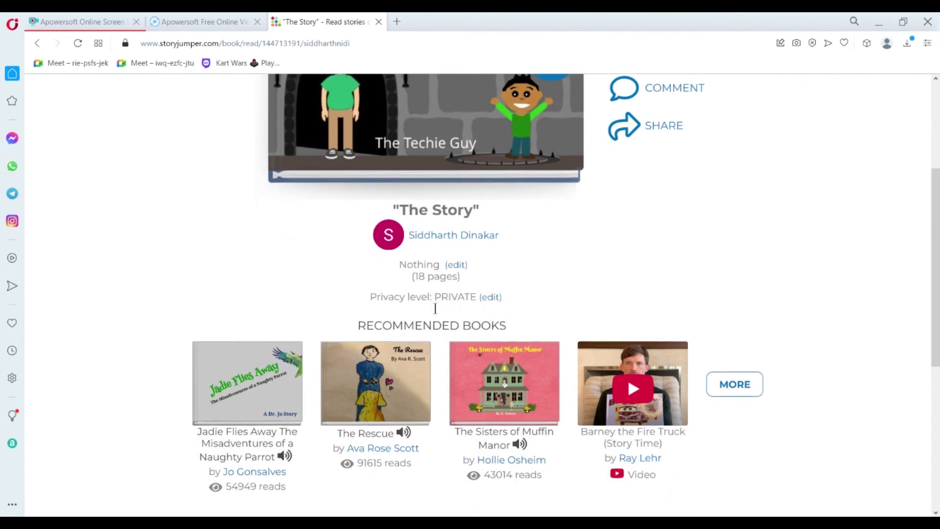
pyautogui.scroll(-4, 435, 308)
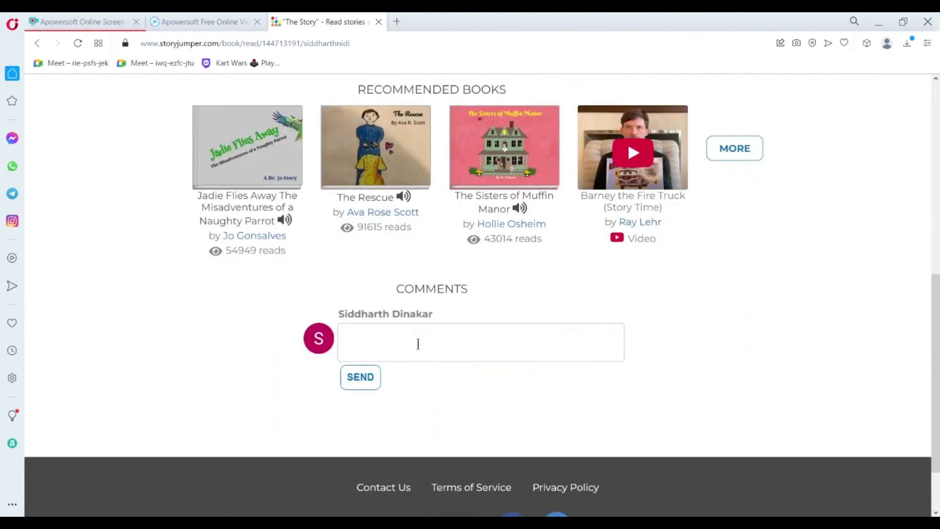
pyautogui.click(430, 353)
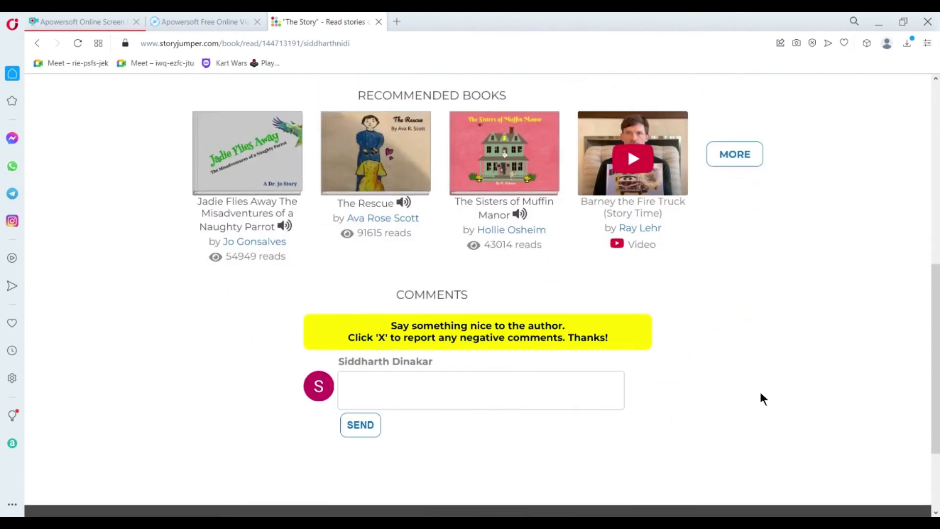
pyautogui.scroll(7, 759, 390)
pyautogui.scroll(-4, 596, 352)
pyautogui.scroll(-3, 596, 352)
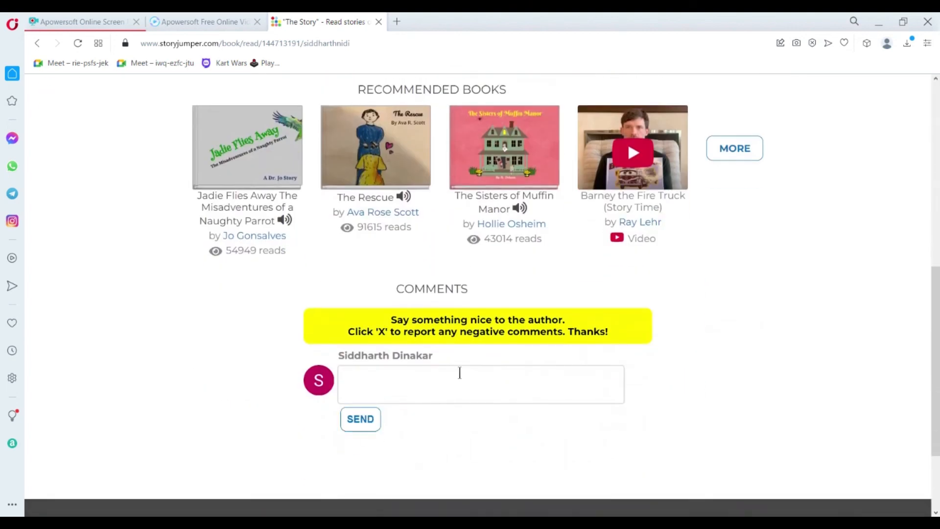
pyautogui.scroll(7, 528, 293)
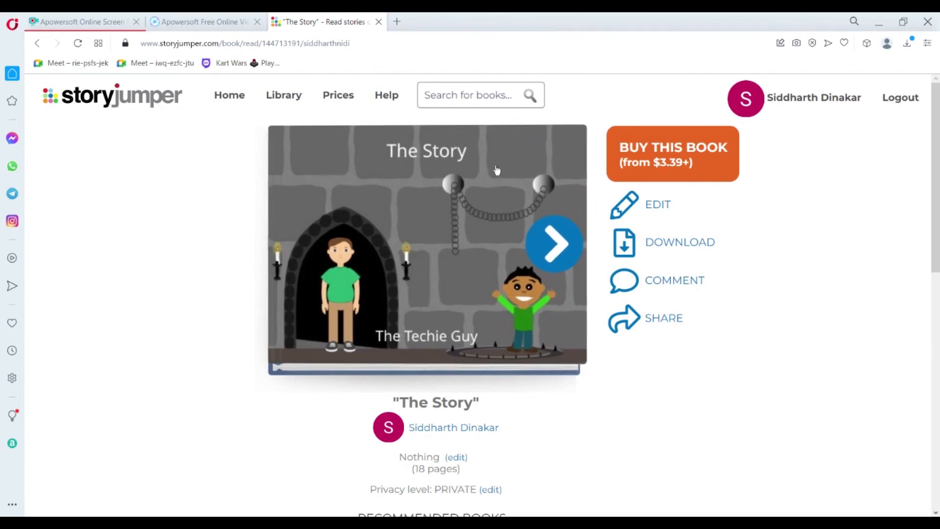
pyautogui.click(107, 17)
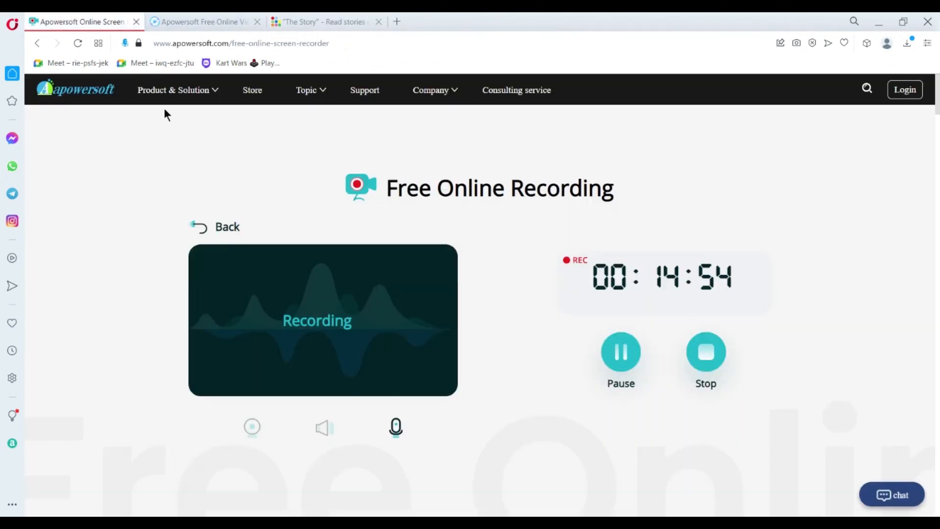